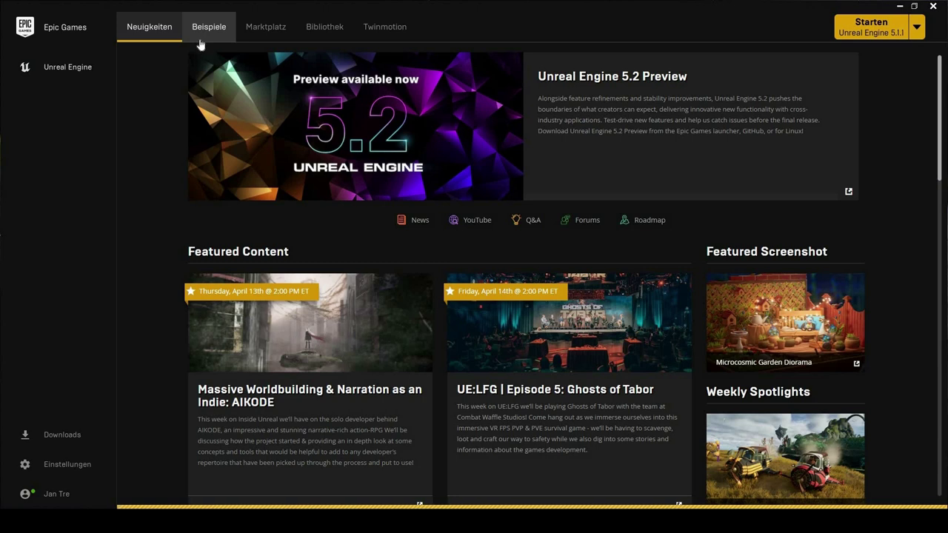
- Browse the launcher's Unreal Engine sample projects and the Marketplace offers
{"action": "left_click", "coordinate": [204, 28]}
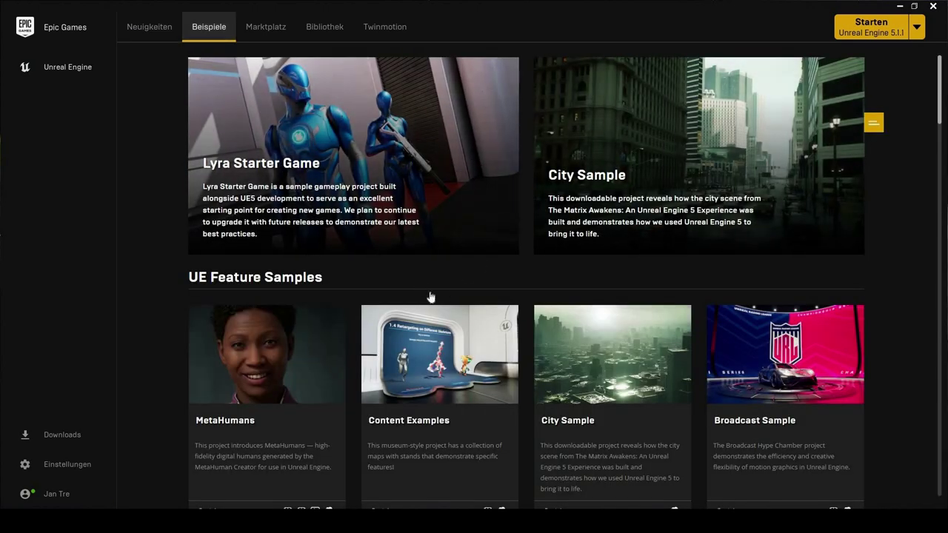
{"action": "scroll", "coordinate": [428, 295], "scroll_direction": "down", "scroll_amount": 2}
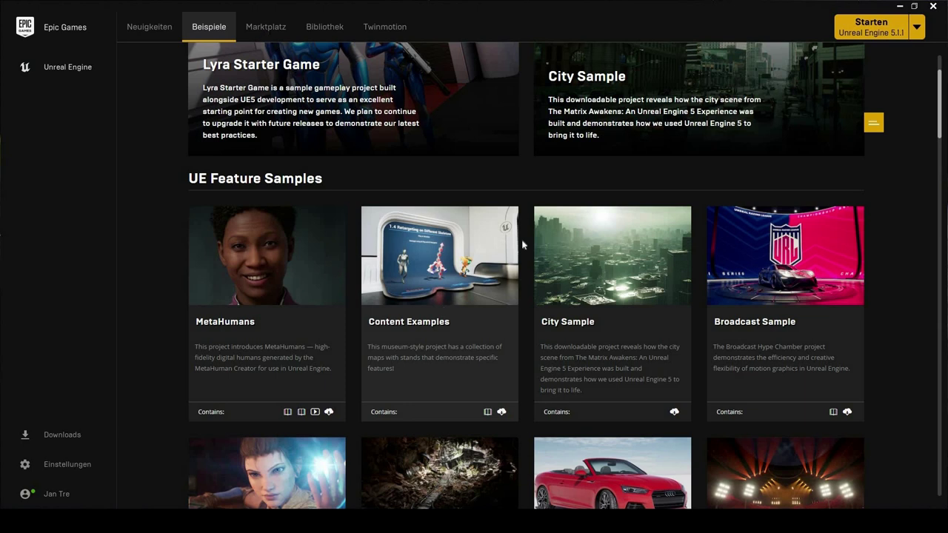
{"action": "left_click", "coordinate": [266, 27]}
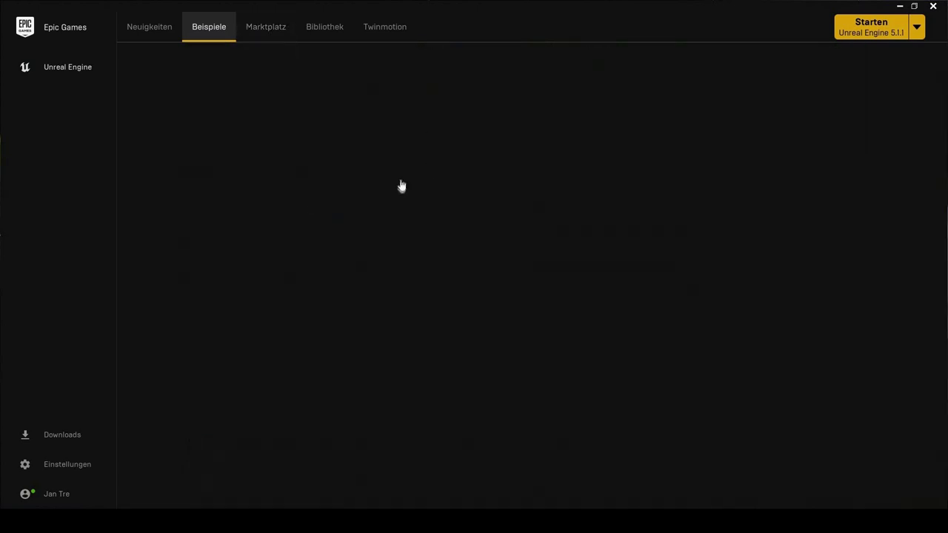
{"action": "scroll", "coordinate": [859, 126], "scroll_direction": "down", "scroll_amount": 8}
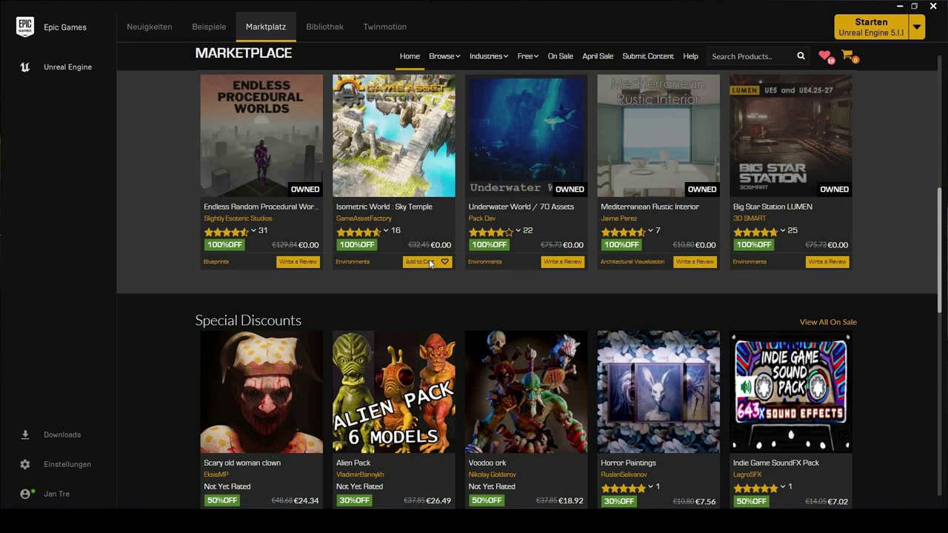
{"action": "scroll", "coordinate": [429, 264], "scroll_direction": "down", "scroll_amount": 4}
{"action": "scroll", "coordinate": [429, 264], "scroll_direction": "up", "scroll_amount": 15}
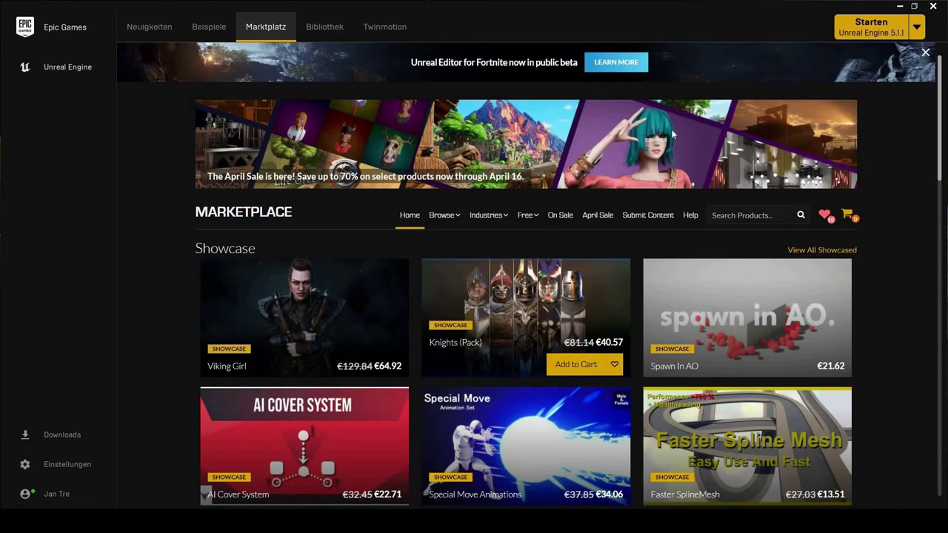
- Examine the library's installed engine versions, own projects and vault assets
{"action": "left_click", "coordinate": [331, 28]}
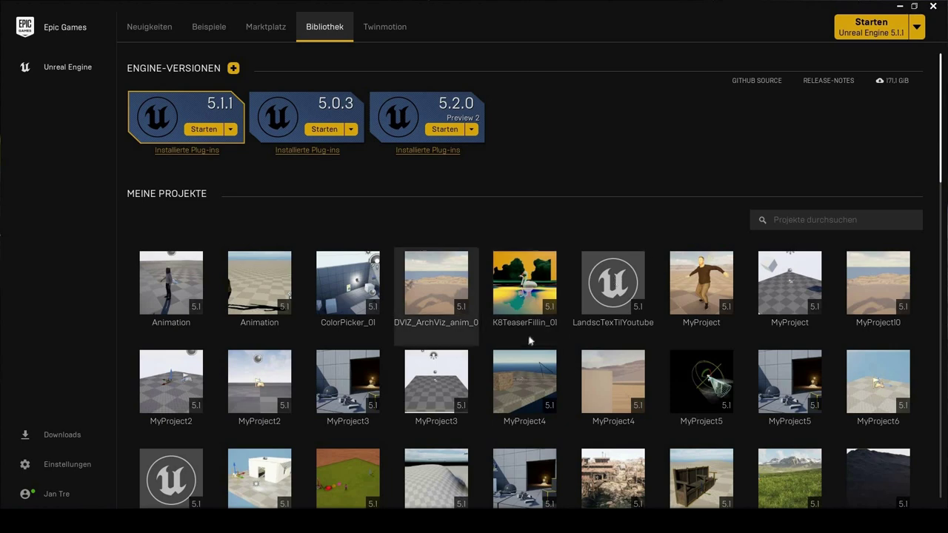
{"action": "scroll", "coordinate": [523, 340], "scroll_direction": "down", "scroll_amount": 2}
{"action": "scroll", "coordinate": [523, 341], "scroll_direction": "up", "scroll_amount": 2}
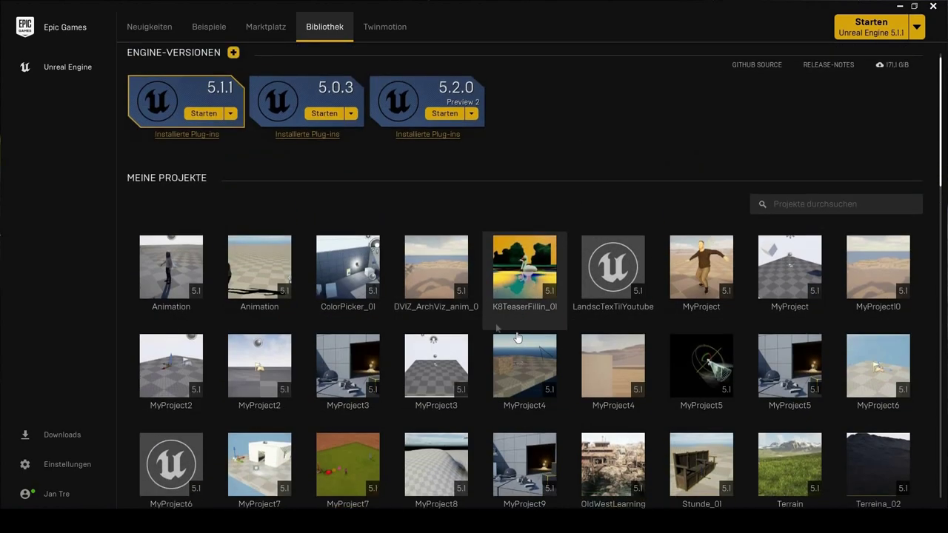
{"action": "scroll", "coordinate": [430, 306], "scroll_direction": "down", "scroll_amount": 5}
{"action": "scroll", "coordinate": [438, 299], "scroll_direction": "down", "scroll_amount": 5}
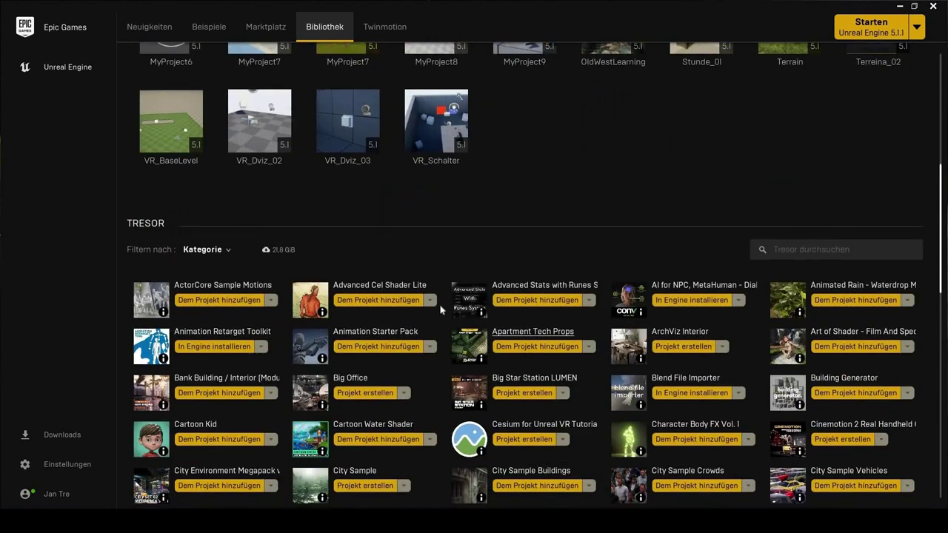
{"action": "scroll", "coordinate": [442, 309], "scroll_direction": "down", "scroll_amount": 2}
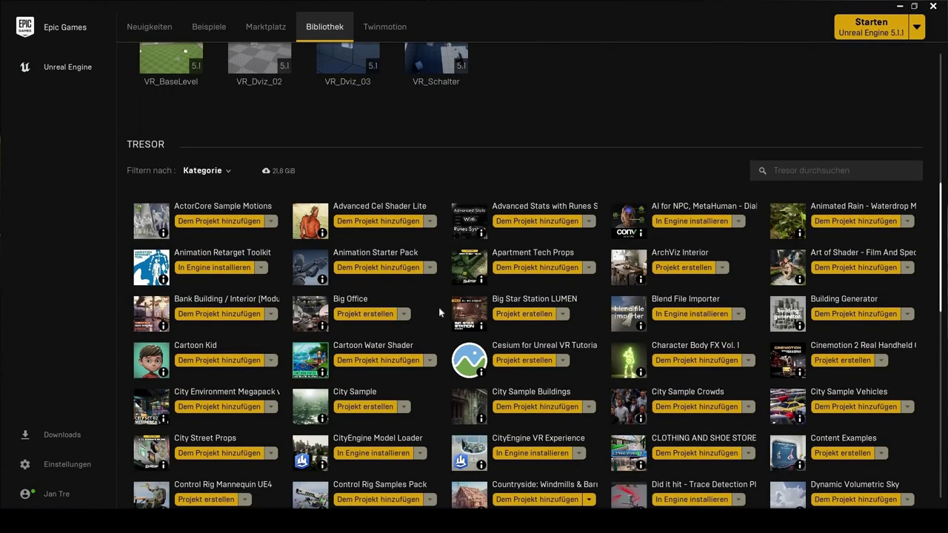
{"action": "scroll", "coordinate": [439, 308], "scroll_direction": "down", "scroll_amount": 1}
{"action": "scroll", "coordinate": [438, 310], "scroll_direction": "up", "scroll_amount": 7}
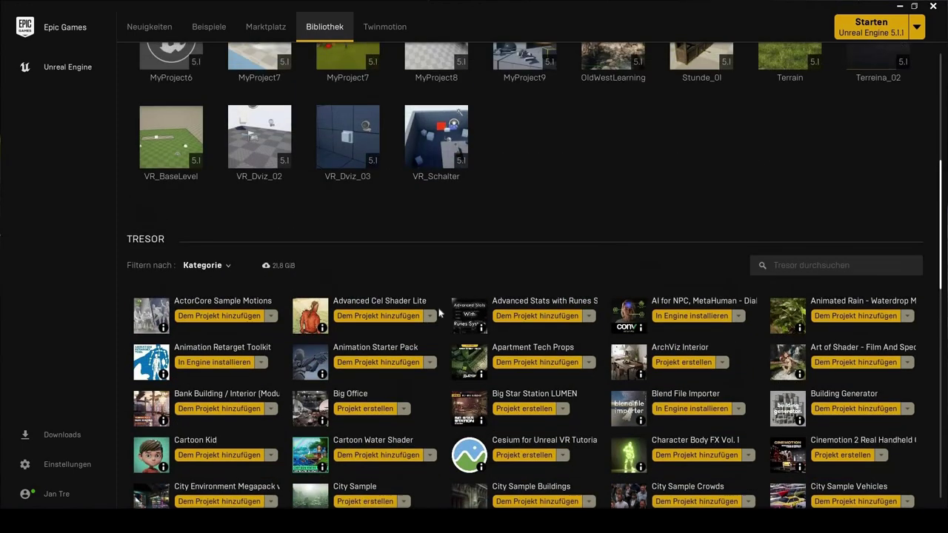
{"action": "scroll", "coordinate": [438, 311], "scroll_direction": "up", "scroll_amount": 8}
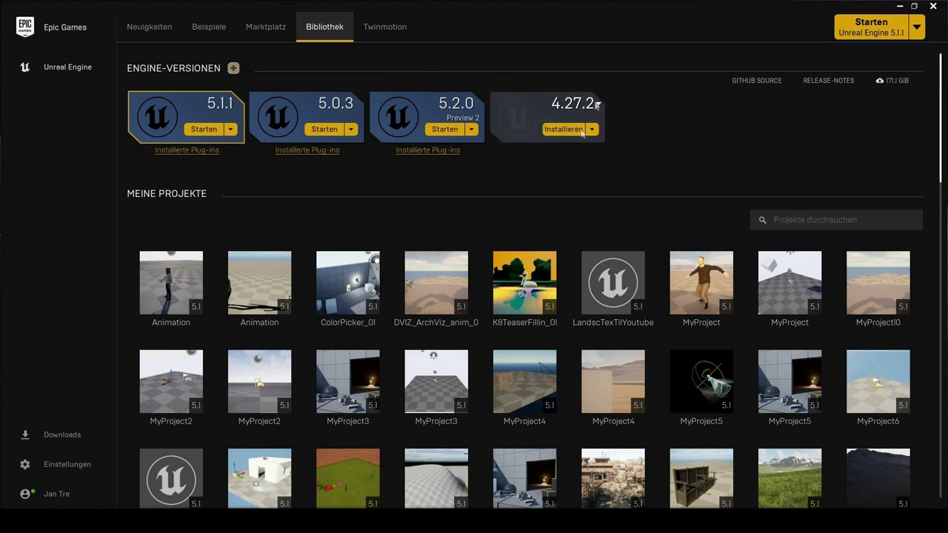
- View the older engine versions offered for installation and discard the added 4.27.2 slot
{"action": "left_click", "coordinate": [574, 104]}
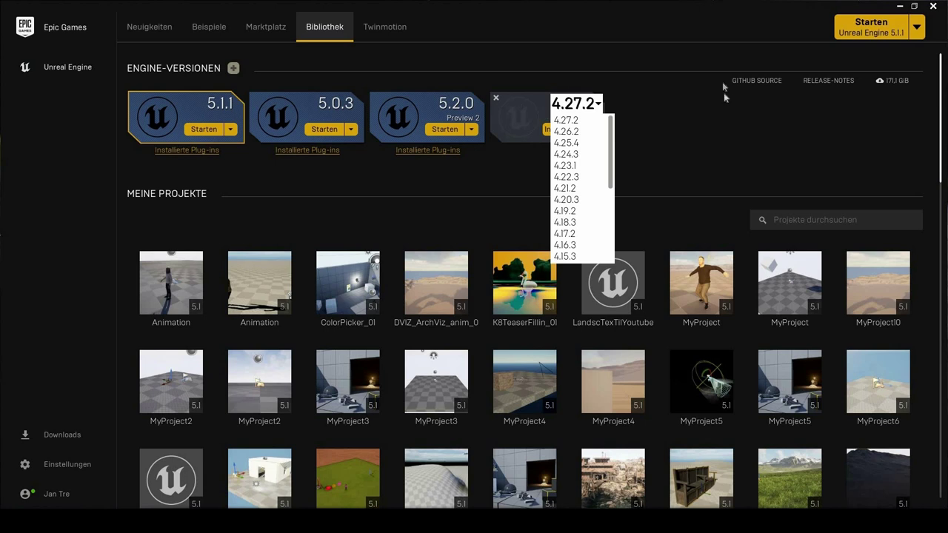
{"action": "left_click", "coordinate": [519, 134]}
{"action": "left_click", "coordinate": [496, 98]}
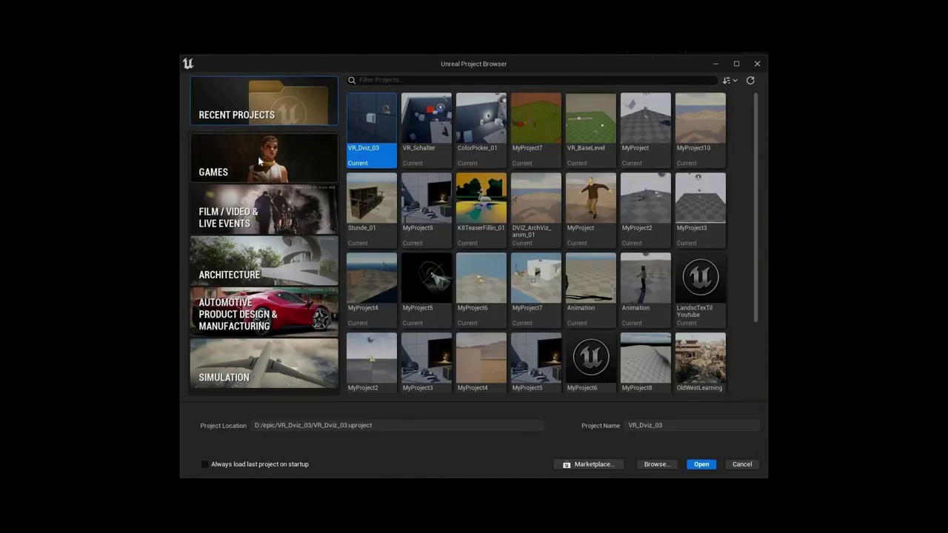
- Set up a new project from the Blank template in the Games category, using Blueprint and including Starter Content
{"action": "left_click", "coordinate": [259, 161]}
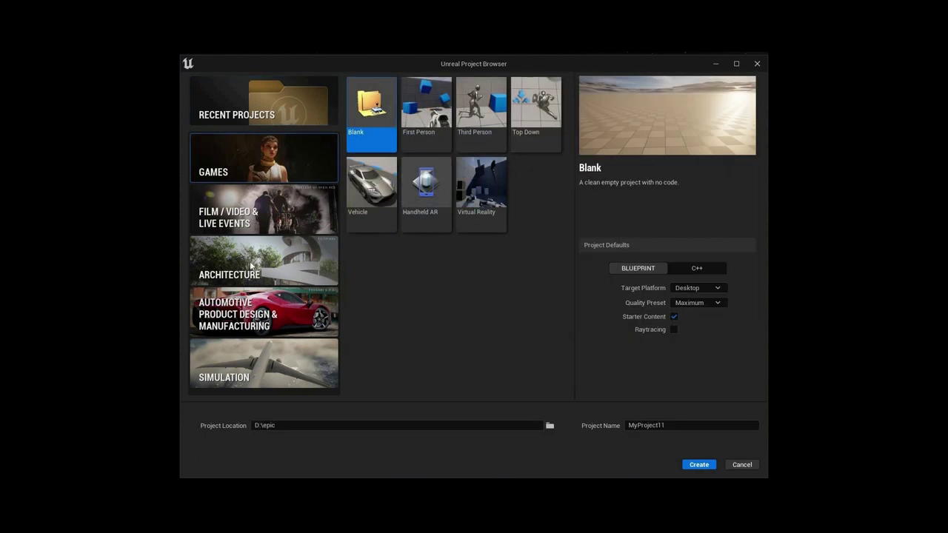
{"action": "left_click", "coordinate": [244, 215]}
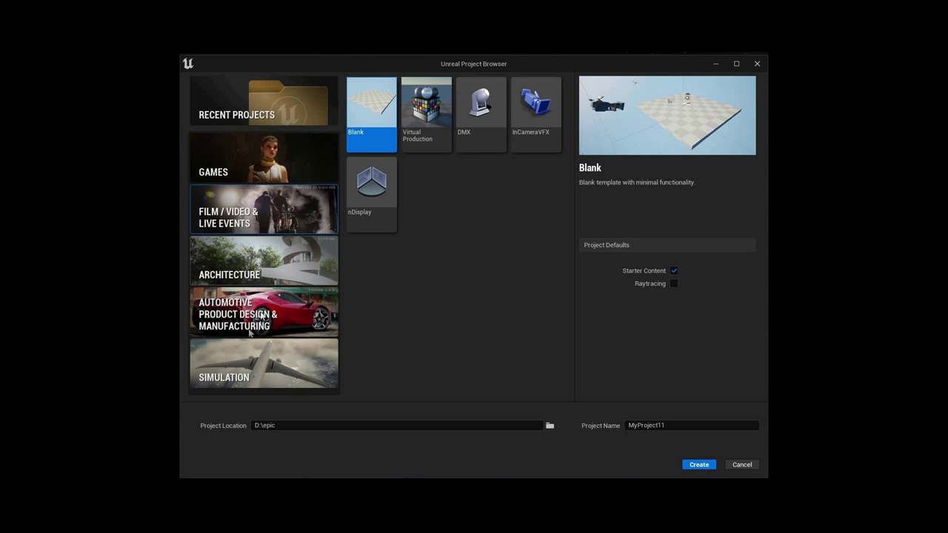
{"action": "left_click", "coordinate": [251, 256]}
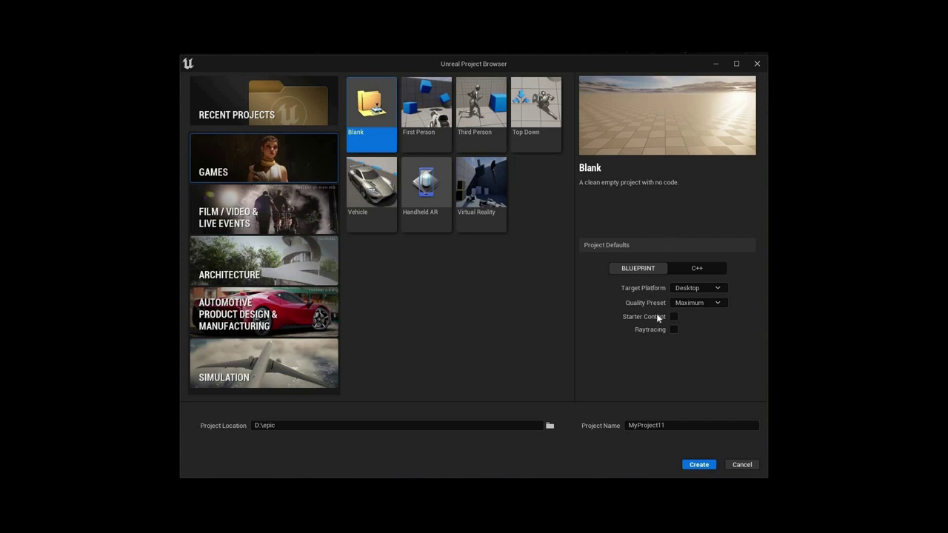
{"action": "left_click", "coordinate": [695, 268]}
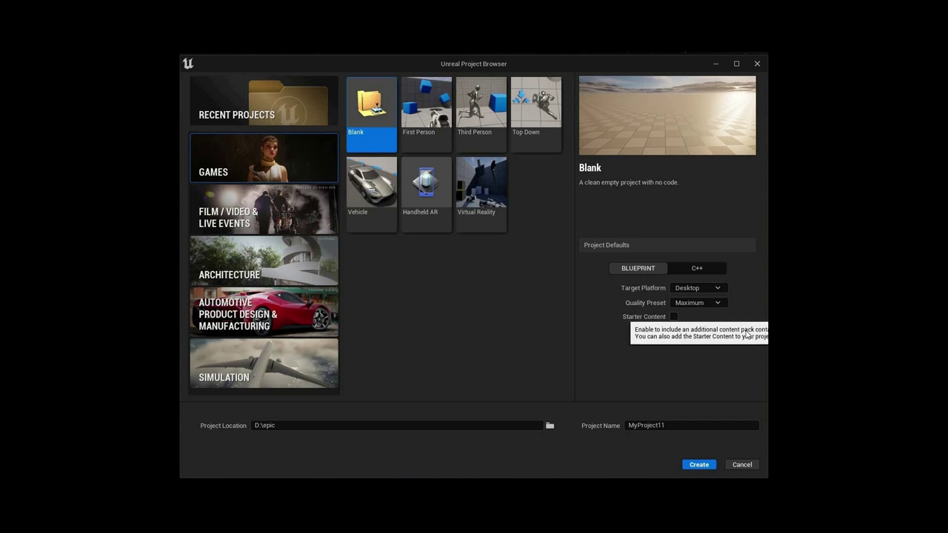
{"action": "left_click", "coordinate": [674, 316]}
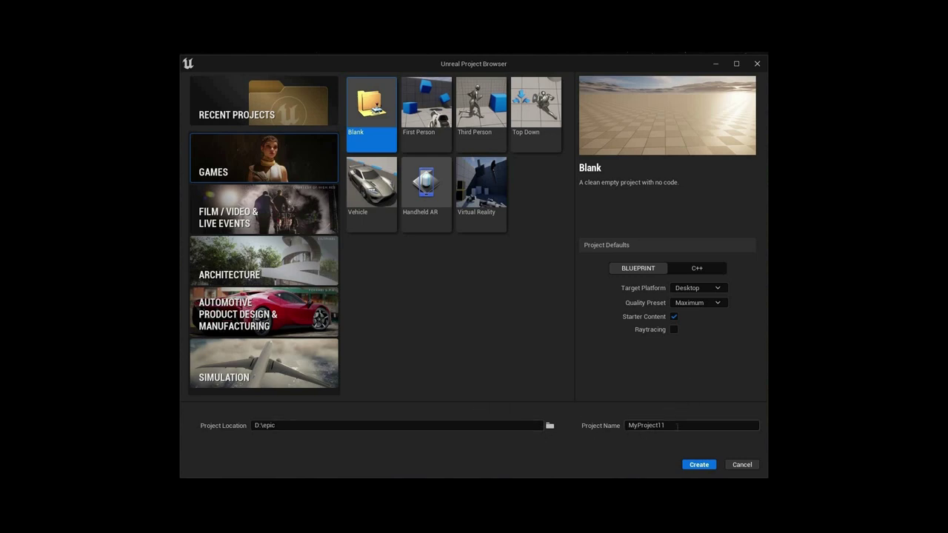
- Name the project Stunde_1 and create it in D:\epic
{"action": "left_click", "coordinate": [619, 426]}
{"action": "type", "text": "Stunde_01"}
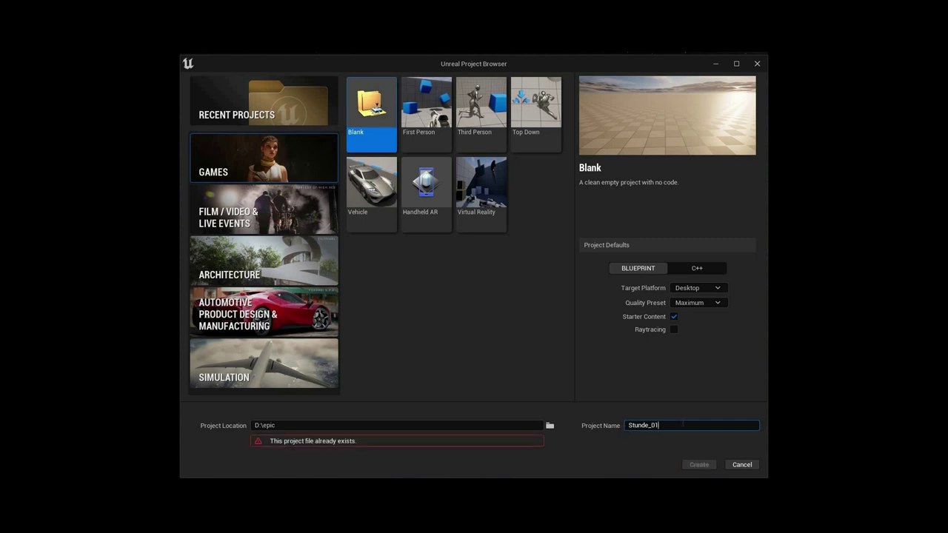
{"action": "key", "text": "BackSpace"}
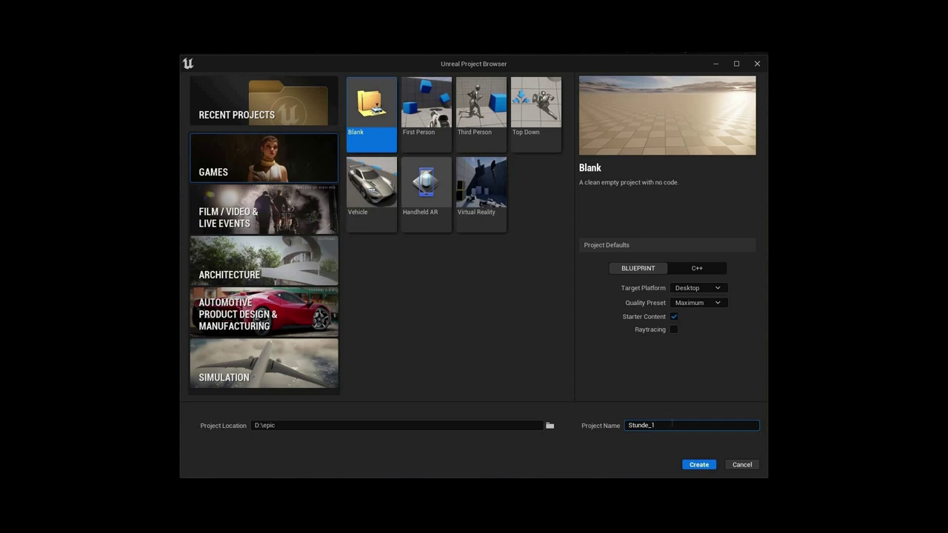
{"action": "left_click", "coordinate": [651, 425]}
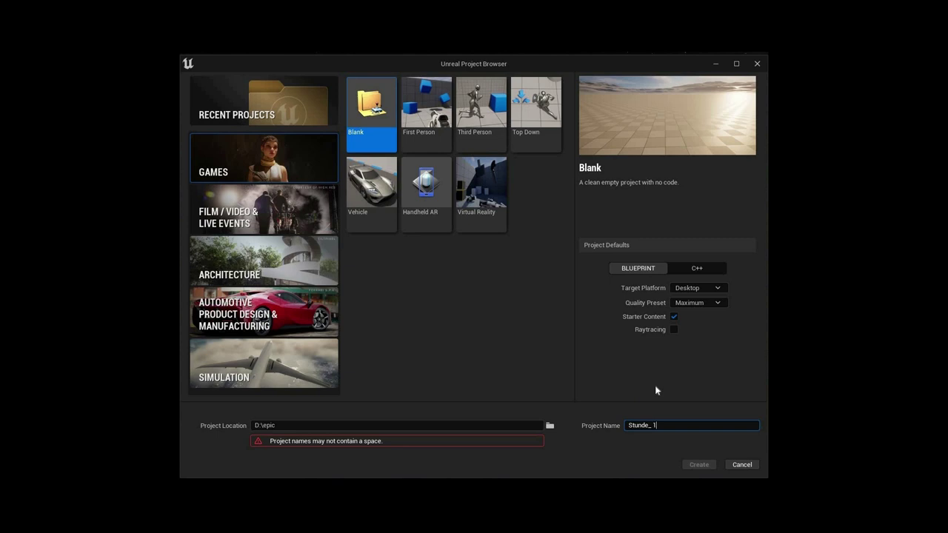
{"action": "key", "text": "BackSpace"}
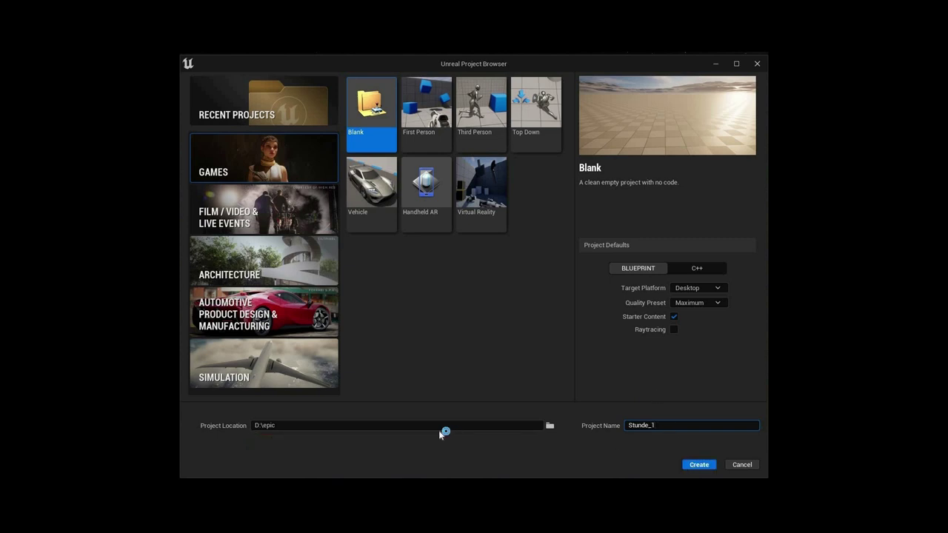
{"action": "key", "text": "Return"}
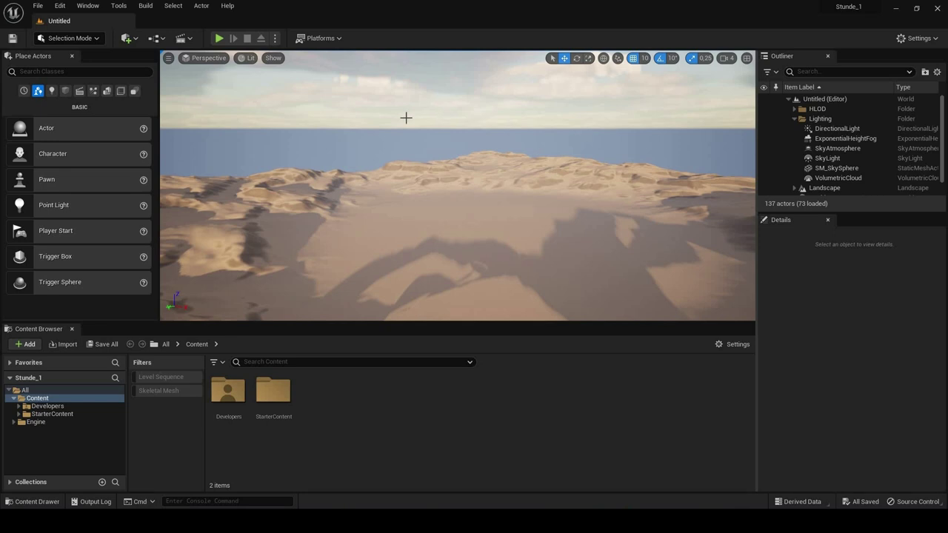
- Load the Default Editor Layout and briefly show the Content Drawer
{"action": "left_click", "coordinate": [61, 6]}
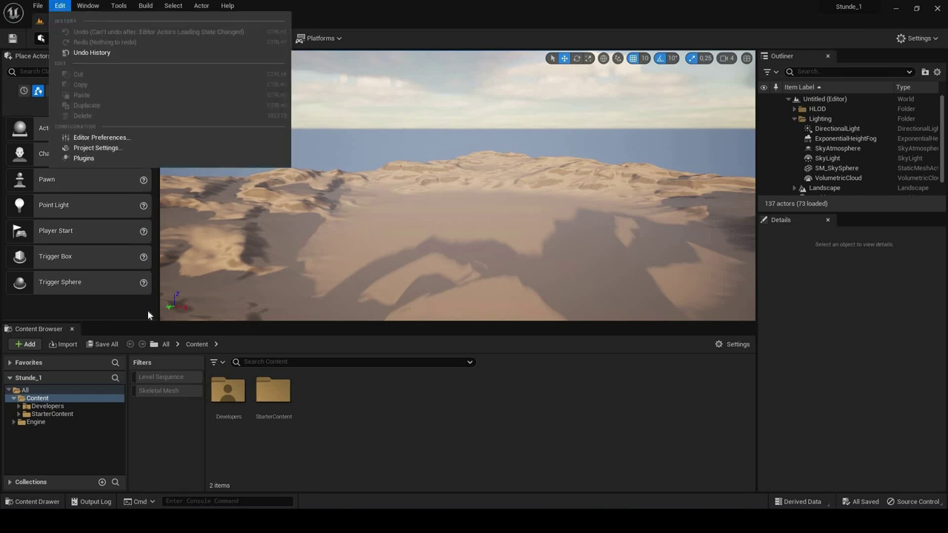
{"action": "left_click", "coordinate": [87, 6]}
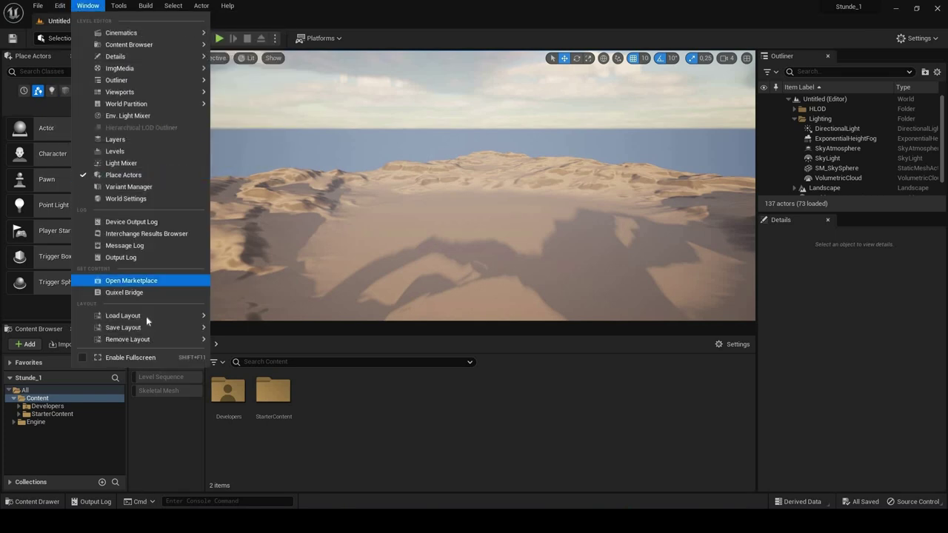
{"action": "mouse_move", "coordinate": [188, 316]}
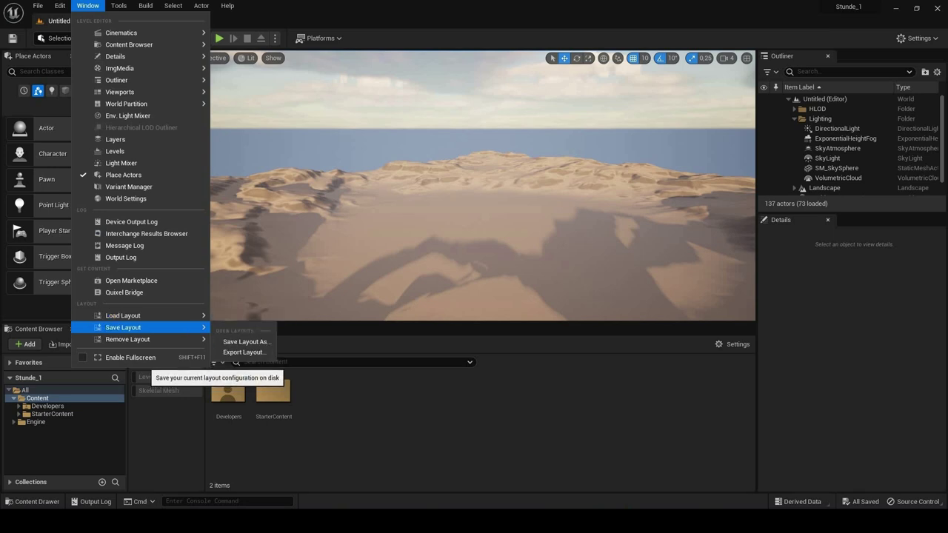
{"action": "left_click", "coordinate": [252, 330]}
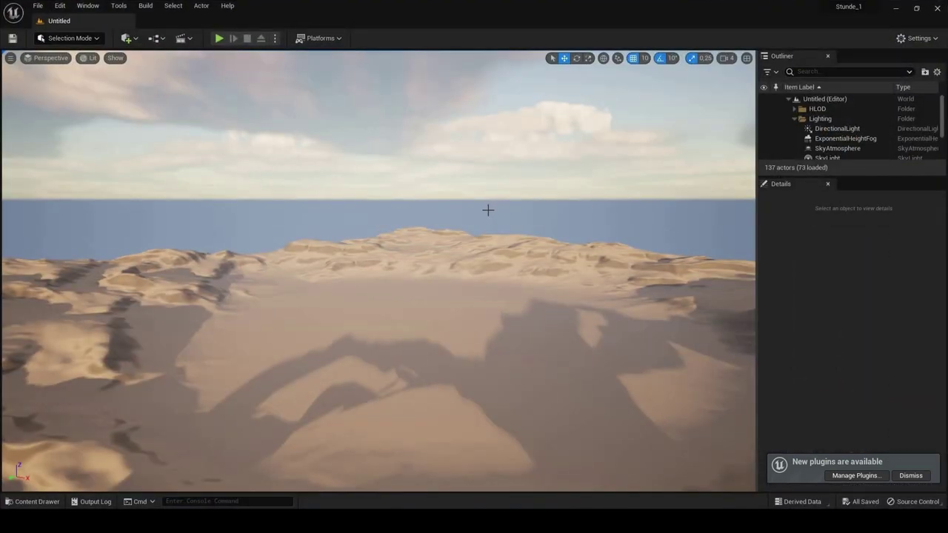
{"action": "key", "text": "ctrl+space"}
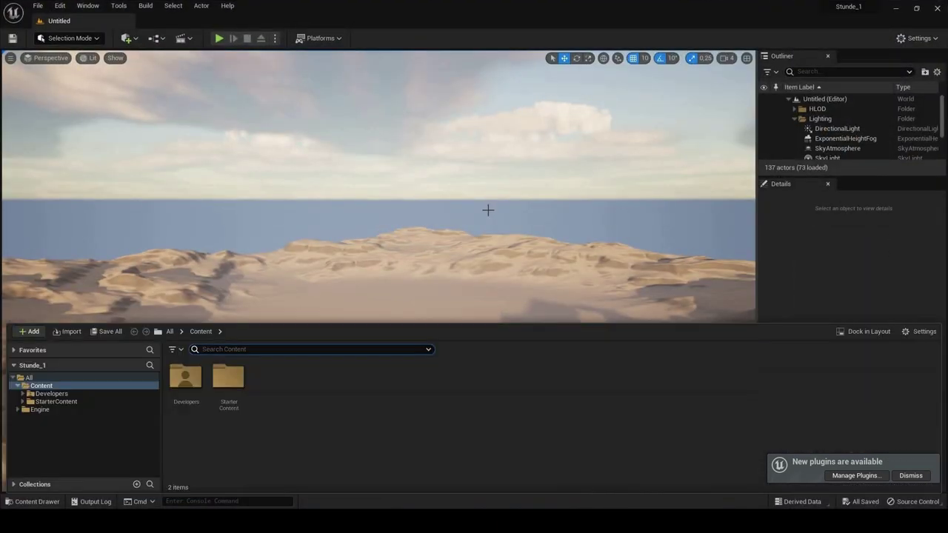
{"action": "left_click", "coordinate": [62, 9]}
- Load the UE4 Classic Layout for the editor
{"action": "left_click", "coordinate": [61, 6]}
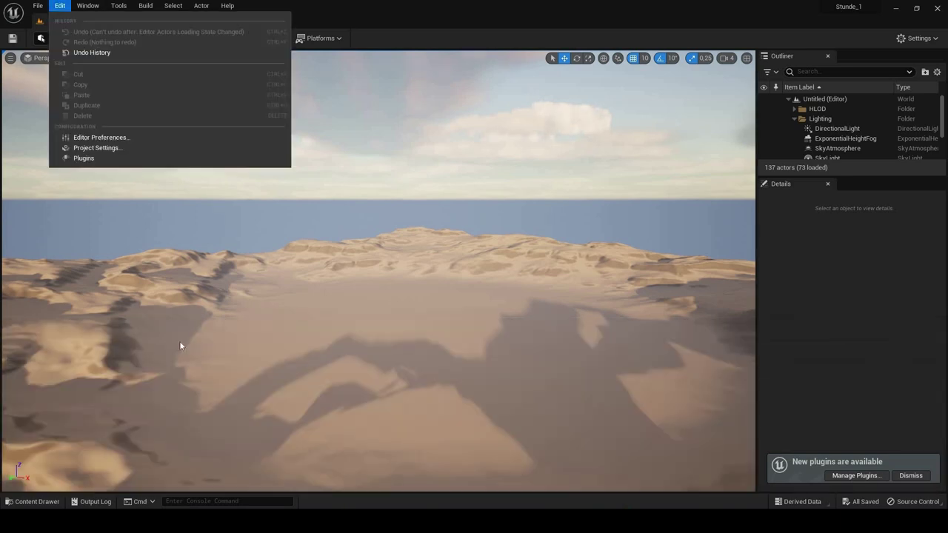
{"action": "mouse_move", "coordinate": [88, 6]}
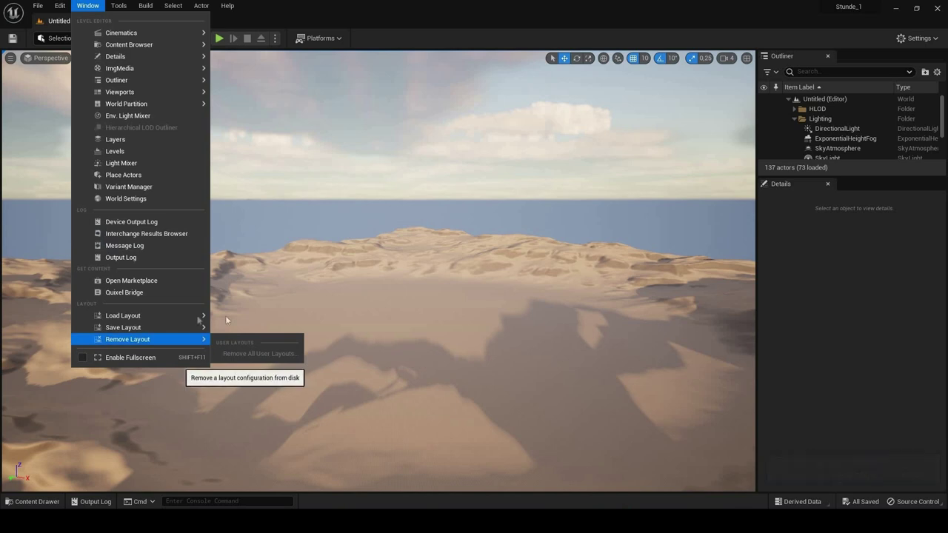
{"action": "mouse_move", "coordinate": [199, 317]}
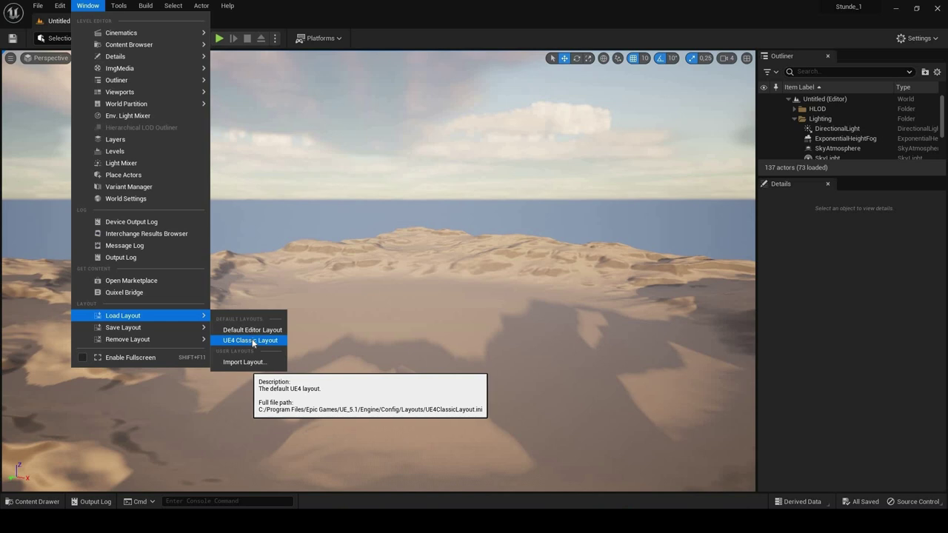
{"action": "key", "text": "Return"}
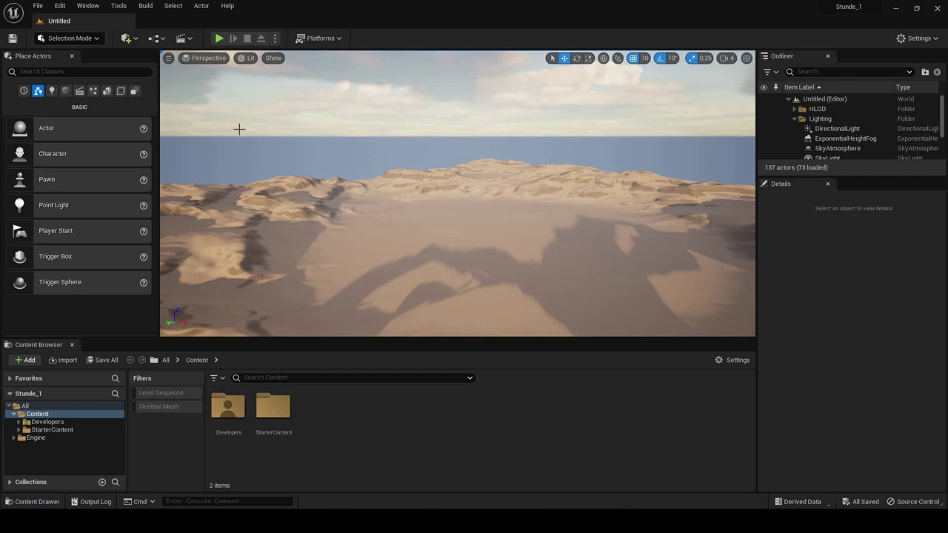
- View the Lights and Shapes categories of the placeable actors and return to the Basic category
{"action": "left_click", "coordinate": [51, 91]}
{"action": "left_click", "coordinate": [65, 91]}
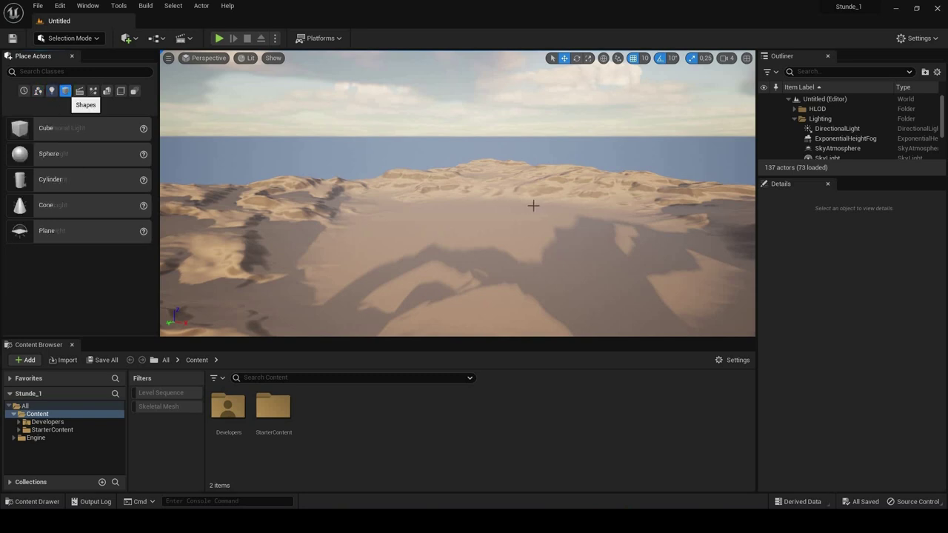
{"action": "left_click", "coordinate": [38, 90]}
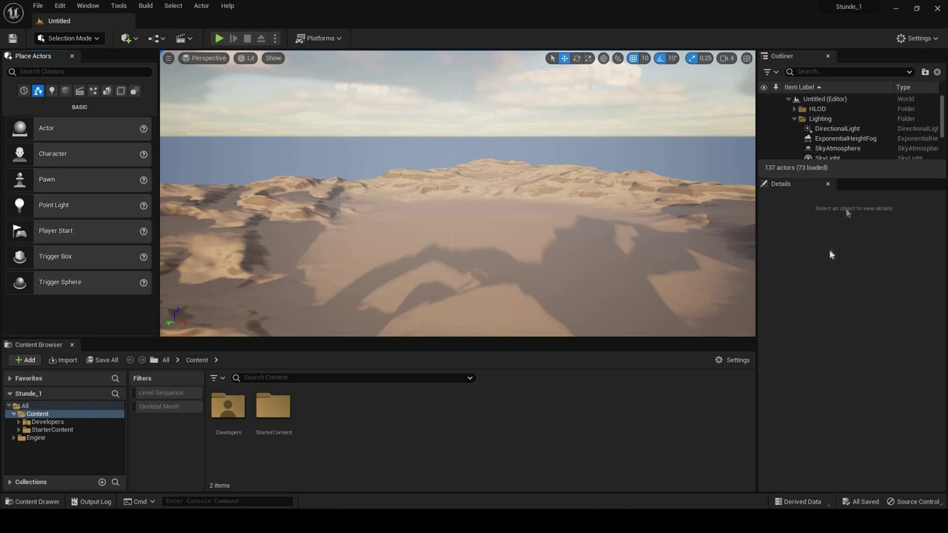
- Enlarge the Outliner's height to show its whole actor list above the Details
{"action": "left_click_drag", "start_coordinate": [829, 177], "coordinate": [828, 319]}
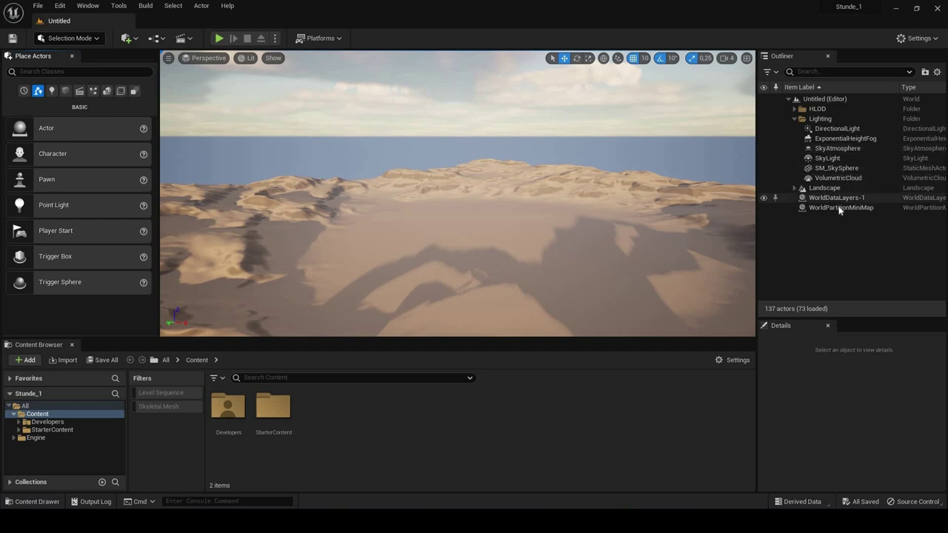
- Hide the Landscape actor in the level and make it visible again
{"action": "left_click", "coordinate": [764, 208]}
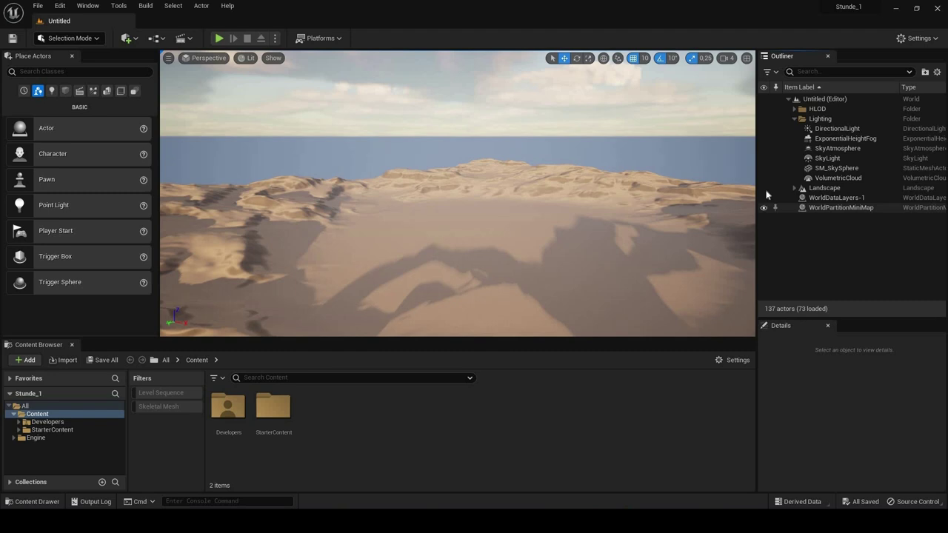
{"action": "left_click", "coordinate": [766, 191]}
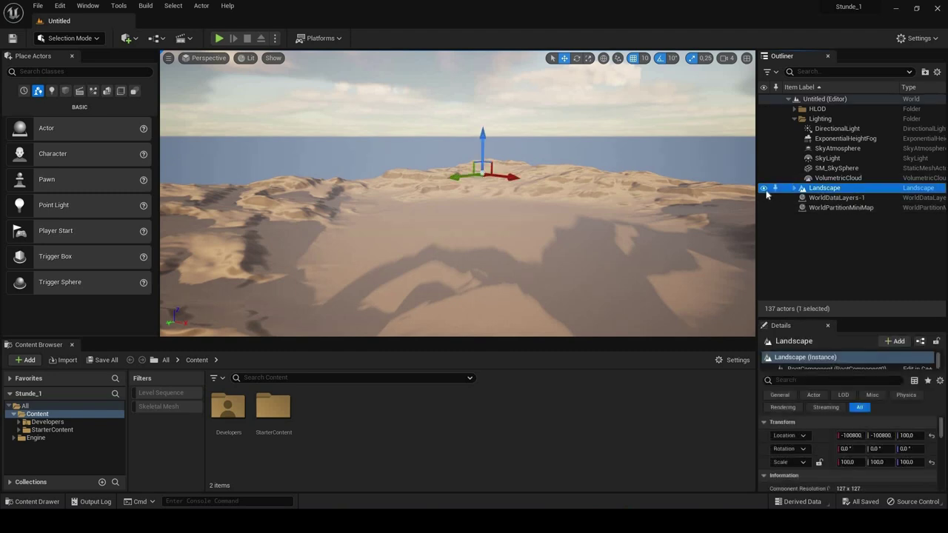
{"action": "left_click", "coordinate": [764, 188]}
{"action": "left_click", "coordinate": [764, 188]}
{"action": "left_click", "coordinate": [764, 188]}
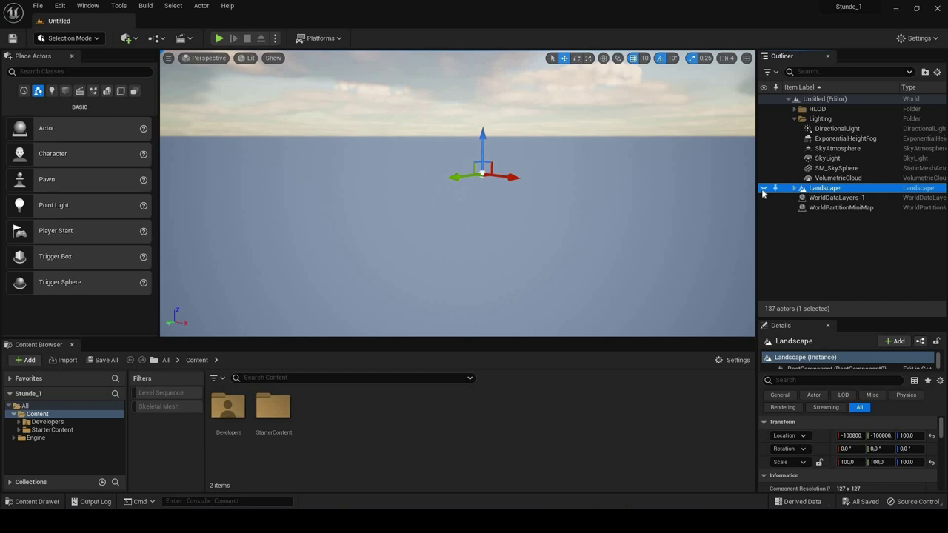
{"action": "left_click", "coordinate": [764, 190]}
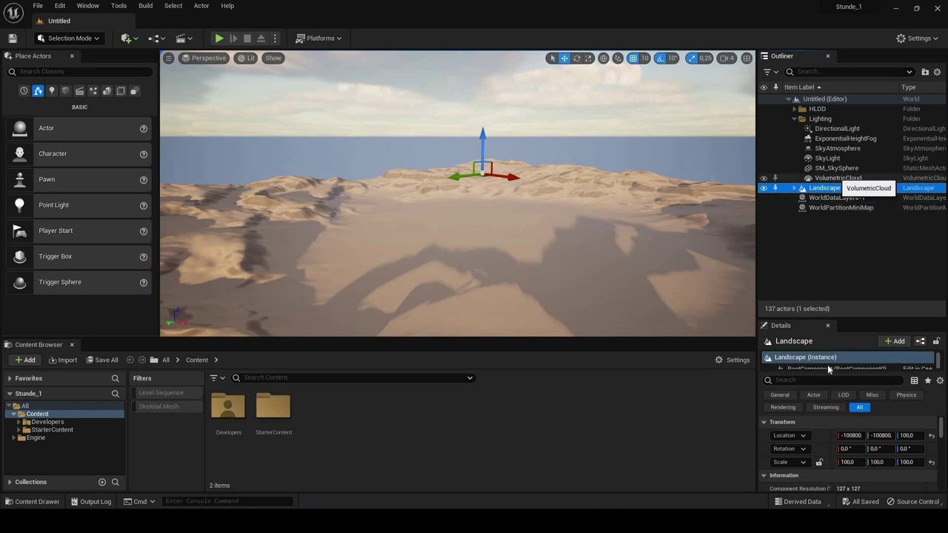
- View the details of the WorldDataLayers-1 actor and of the Landscape actor
{"action": "left_click", "coordinate": [837, 198]}
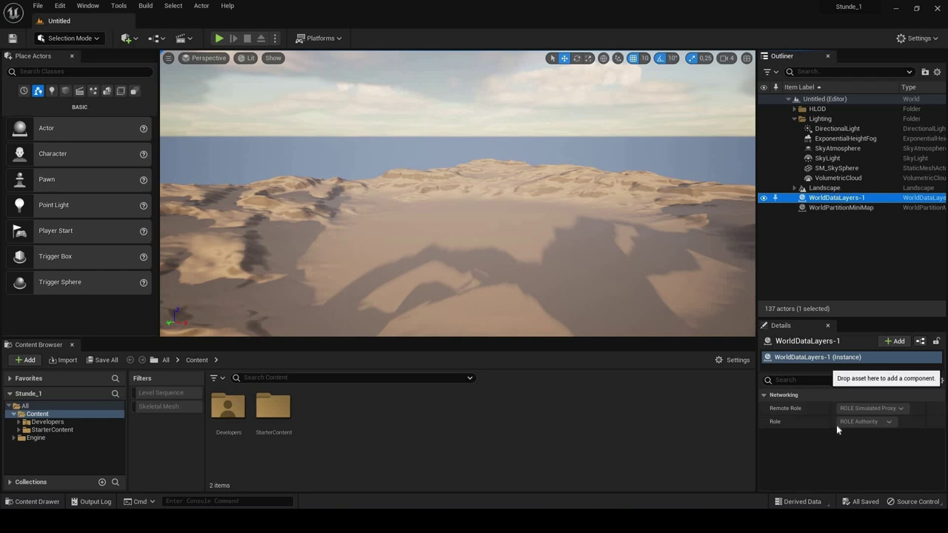
{"action": "left_click", "coordinate": [824, 188]}
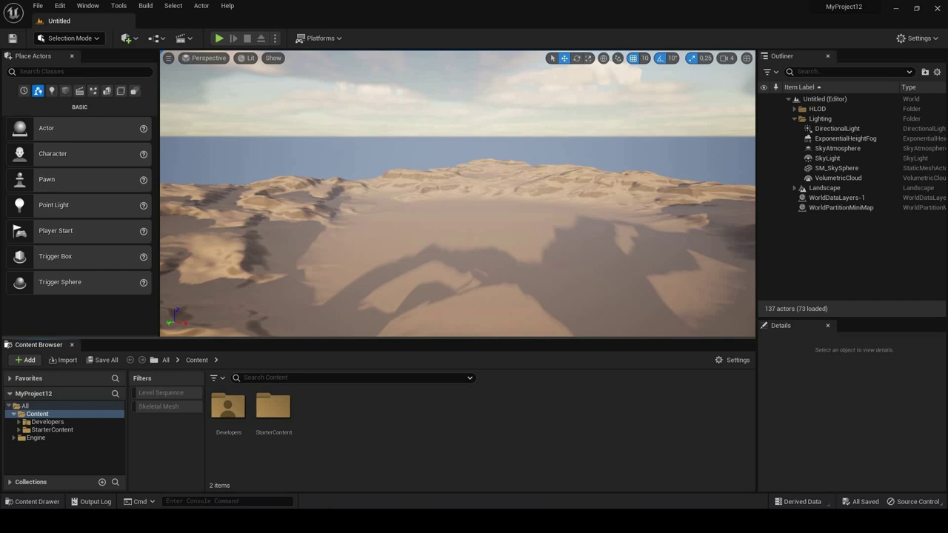
- Place a Cube from the Shapes category in the level at about X 910, Y 860, Z 0 and focus the view on it
{"action": "right_click_drag", "start_coordinate": [457, 223], "coordinate": [652, 245]}
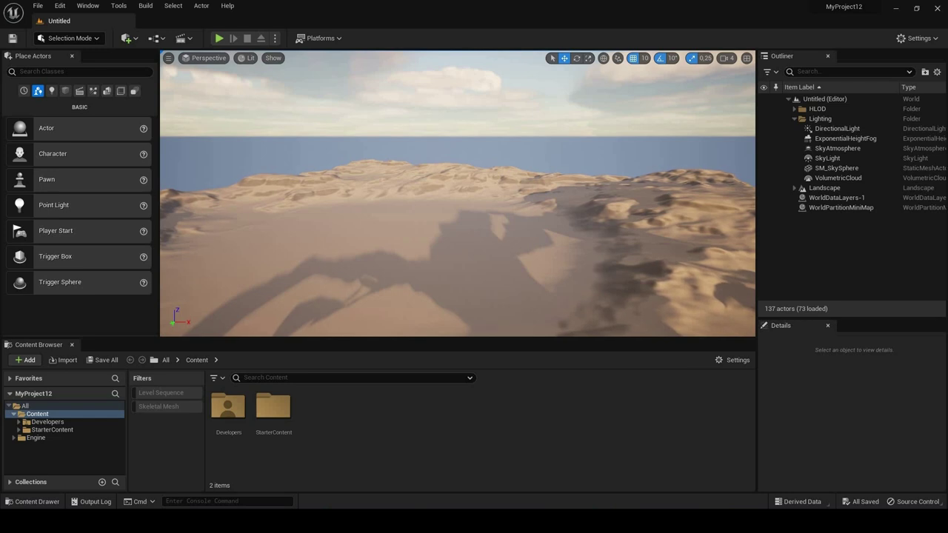
{"action": "right_click_drag", "start_coordinate": [474, 243], "coordinate": [64, 95]}
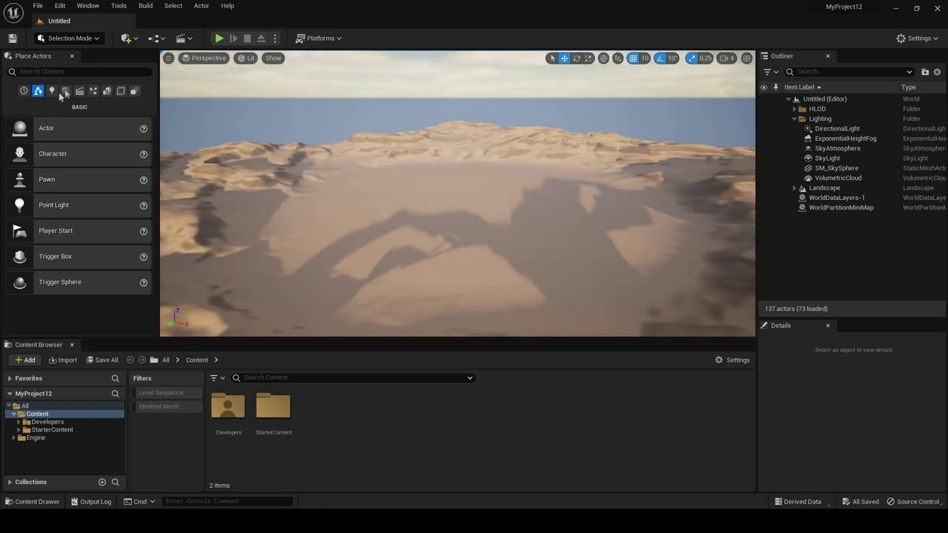
{"action": "left_click", "coordinate": [65, 90]}
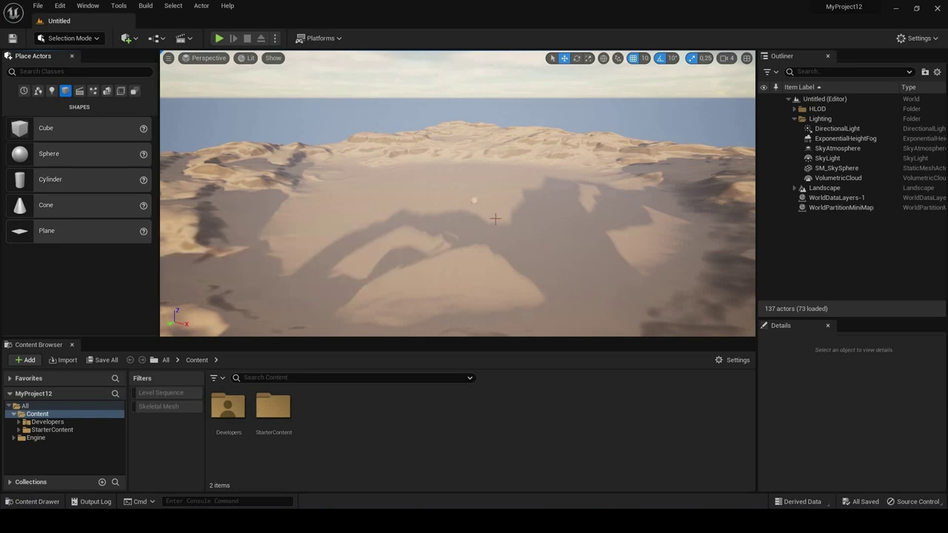
{"action": "left_click_drag", "start_coordinate": [523, 233], "coordinate": [523, 232]}
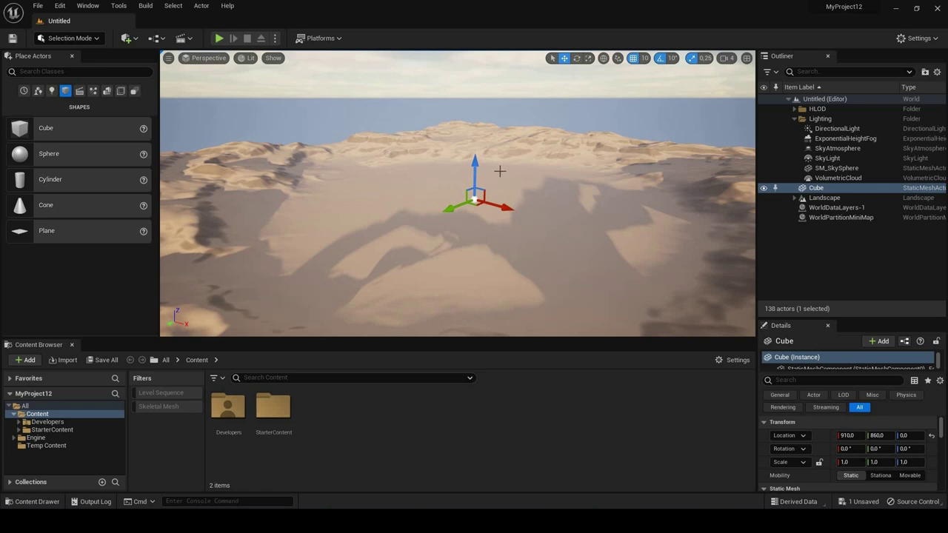
{"action": "key", "text": "f"}
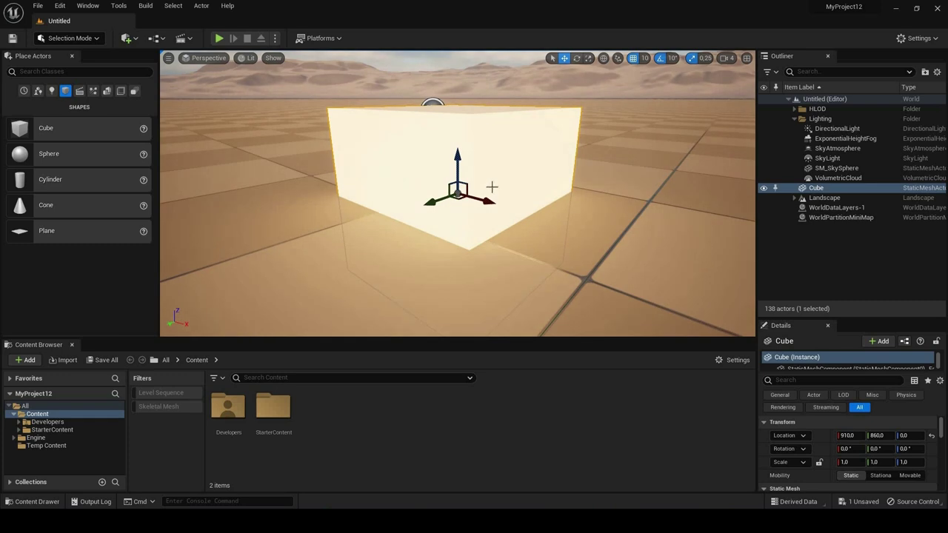
{"action": "scroll", "coordinate": [491, 186], "scroll_direction": "down", "scroll_amount": 5}
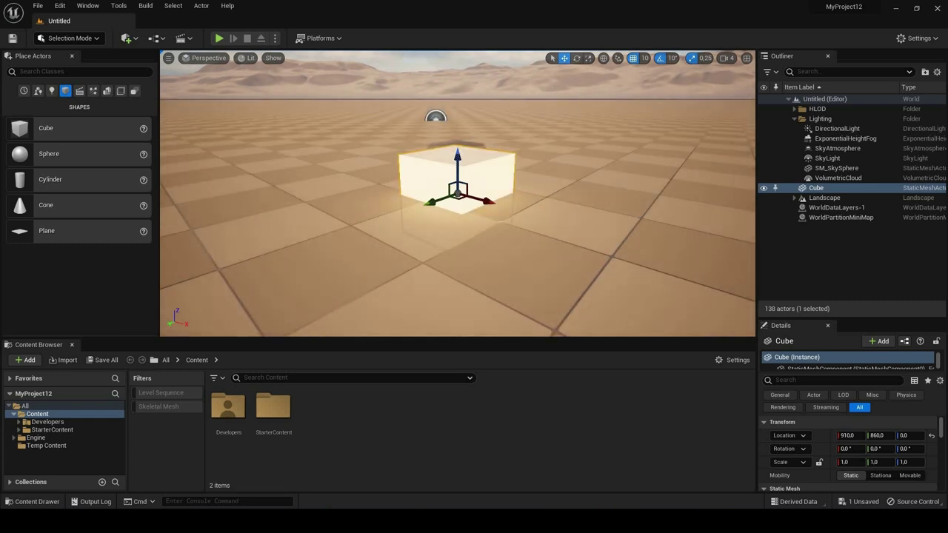
- Raise the cube to Z 70 and shift it horizontally to X 870, Y 890
{"action": "mouse_move", "coordinate": [490, 192]}
{"action": "left_mouse_down", "text": "alt"}
{"action": "mouse_move", "coordinate": [430, 223]}
{"action": "mouse_move", "coordinate": [363, 224]}
{"action": "mouse_move", "coordinate": [274, 194]}
{"action": "mouse_move", "coordinate": [346, 222]}
{"action": "mouse_move", "coordinate": [419, 221]}
{"action": "mouse_move", "coordinate": [490, 237]}
{"action": "mouse_move", "coordinate": [563, 178]}
{"action": "mouse_move", "coordinate": [614, 194]}
{"action": "mouse_move", "coordinate": [663, 230]}
{"action": "mouse_move", "coordinate": [704, 236]}
{"action": "mouse_move", "coordinate": [745, 201]}
{"action": "mouse_move", "coordinate": [648, 238]}
{"action": "mouse_move", "coordinate": [593, 220]}
{"action": "mouse_move", "coordinate": [559, 180]}
{"action": "mouse_move", "coordinate": [535, 192]}
{"action": "mouse_move", "coordinate": [492, 177]}
{"action": "left_mouse_up", "text": "alt"}
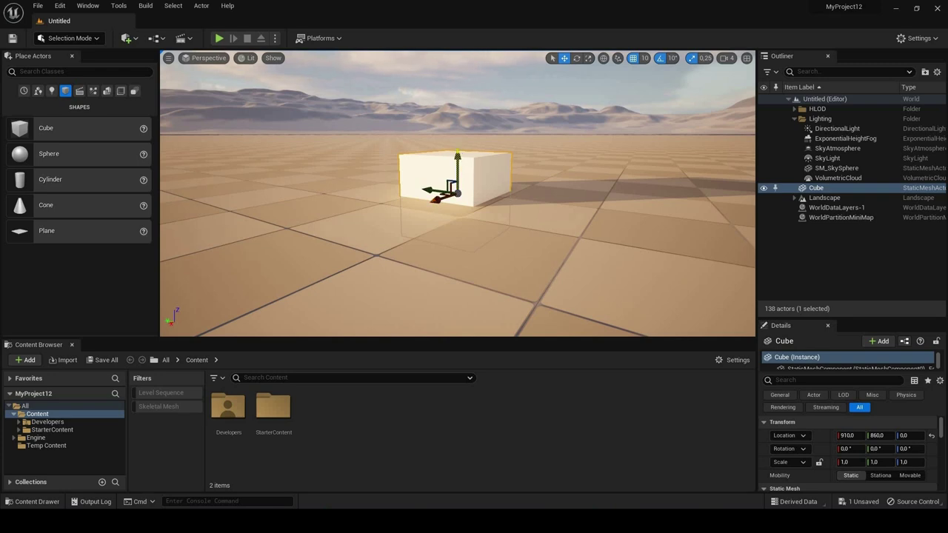
{"action": "left_click_drag", "start_coordinate": [458, 154], "coordinate": [457, 97]}
{"action": "mouse_move", "coordinate": [432, 138]}
{"action": "left_mouse_down"}
{"action": "mouse_move", "coordinate": [358, 152]}
{"action": "mouse_move", "coordinate": [440, 144]}
{"action": "mouse_move", "coordinate": [392, 138]}
{"action": "mouse_move", "coordinate": [421, 140]}
{"action": "left_mouse_up"}
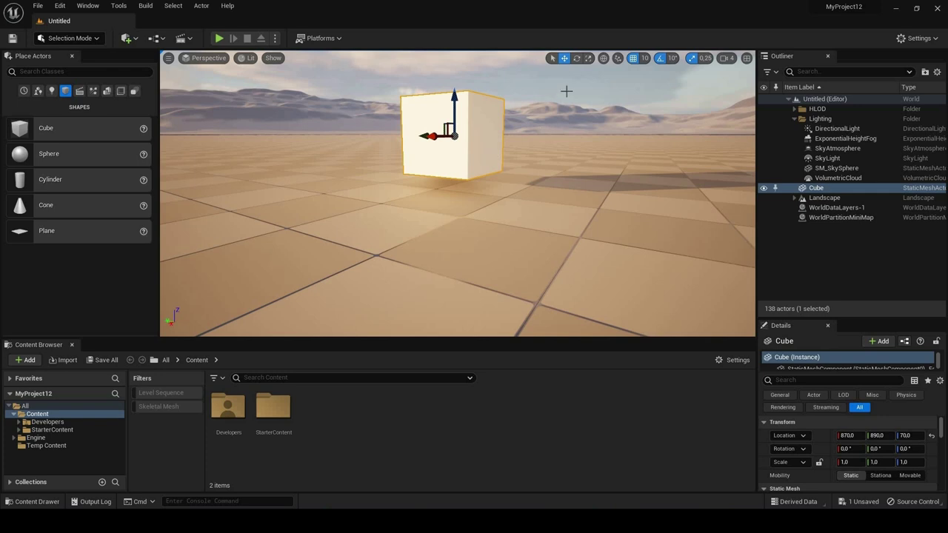
- Try rotating the cube about its different axes with the Rotate tool, returning it to its unrotated orientation
{"action": "left_click", "coordinate": [578, 59]}
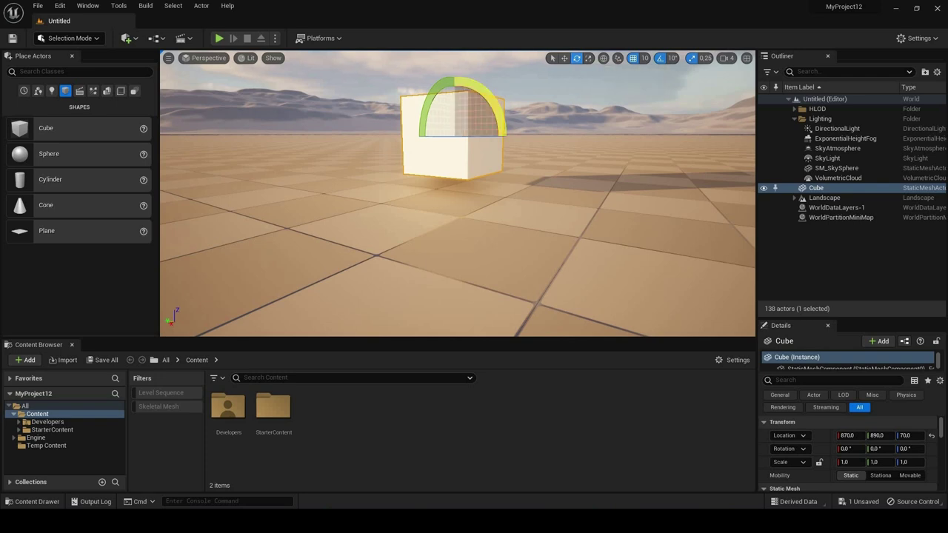
{"action": "mouse_move", "coordinate": [474, 85]}
{"action": "left_mouse_down"}
{"action": "mouse_move", "coordinate": [491, 94]}
{"action": "mouse_move", "coordinate": [430, 85]}
{"action": "mouse_move", "coordinate": [480, 75]}
{"action": "left_mouse_up"}
{"action": "left_click_drag", "start_coordinate": [490, 68], "coordinate": [447, 68]}
{"action": "mouse_move", "coordinate": [423, 118]}
{"action": "left_mouse_down"}
{"action": "mouse_move", "coordinate": [428, 167]}
{"action": "mouse_move", "coordinate": [421, 122]}
{"action": "mouse_move", "coordinate": [421, 137]}
{"action": "left_mouse_up"}
- Set the rotation grid snap value to 30°
{"action": "left_click_drag", "start_coordinate": [672, 61], "coordinate": [670, 62]}
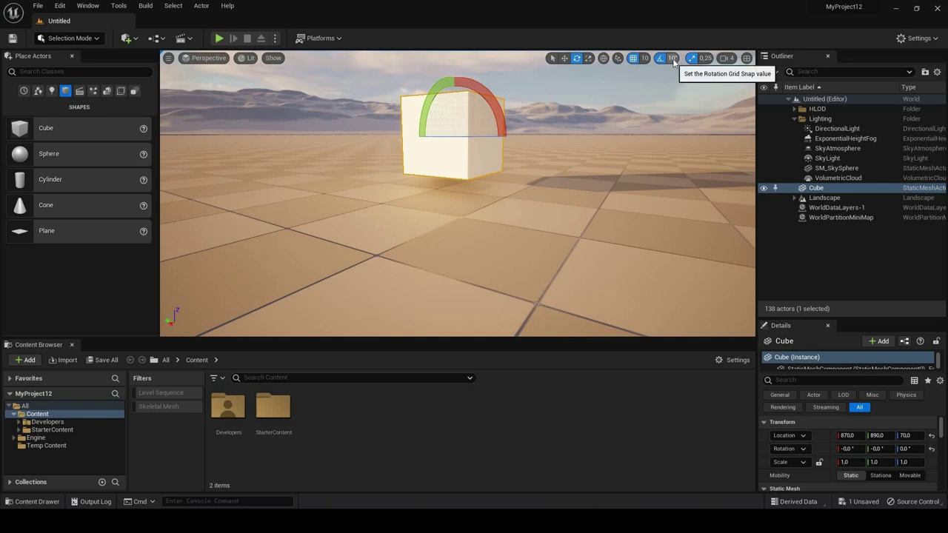
{"action": "left_click", "coordinate": [672, 58]}
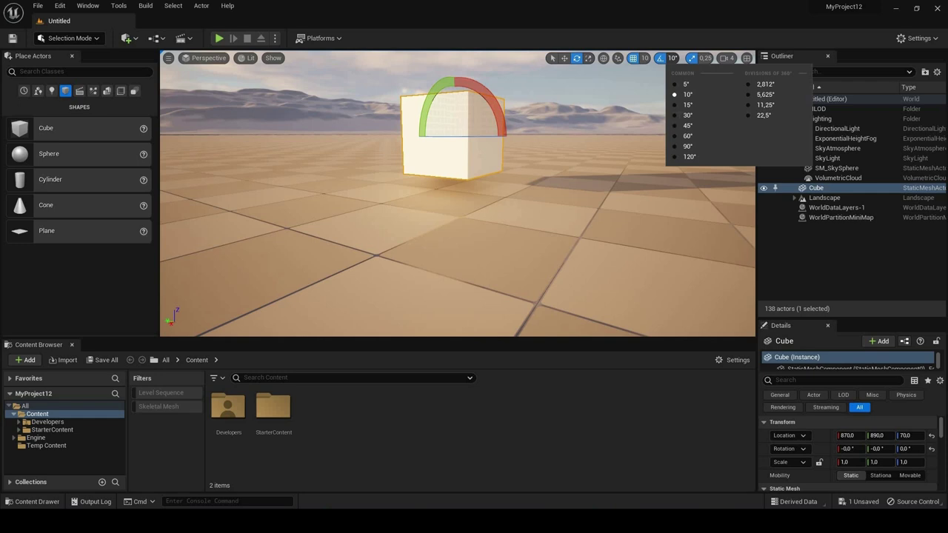
{"action": "left_click", "coordinate": [688, 115]}
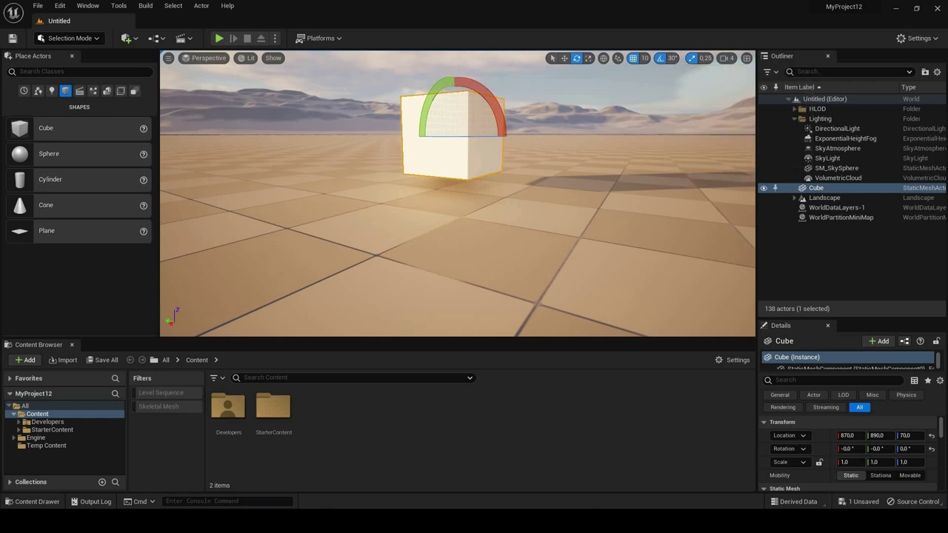
- Try rotating the cube with and without 30° snapping, undoing the rotation and turning rotation snapping back on
{"action": "left_click_drag", "start_coordinate": [424, 111], "coordinate": [659, 70]}
{"action": "left_click_drag", "start_coordinate": [444, 79], "coordinate": [671, 65]}
{"action": "key", "text": "ctrl+z"}
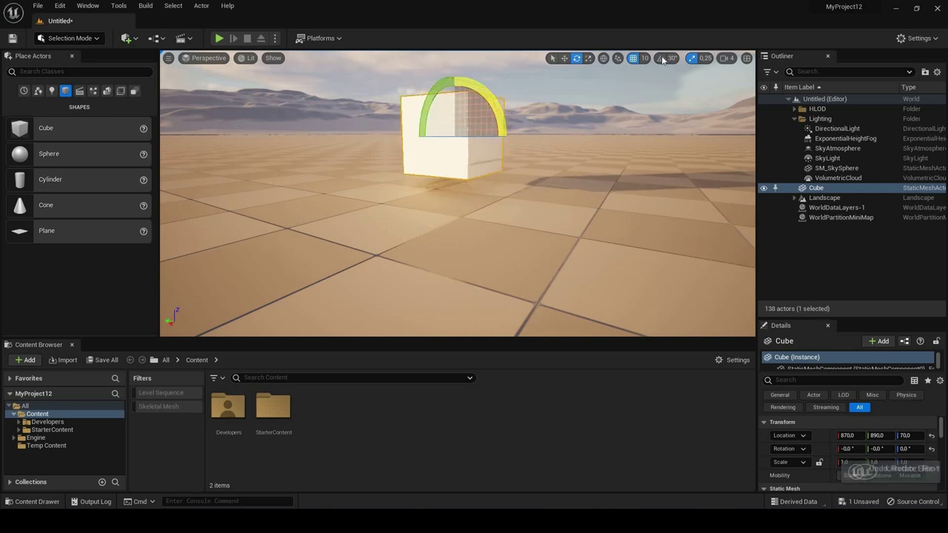
{"action": "left_click", "coordinate": [660, 58]}
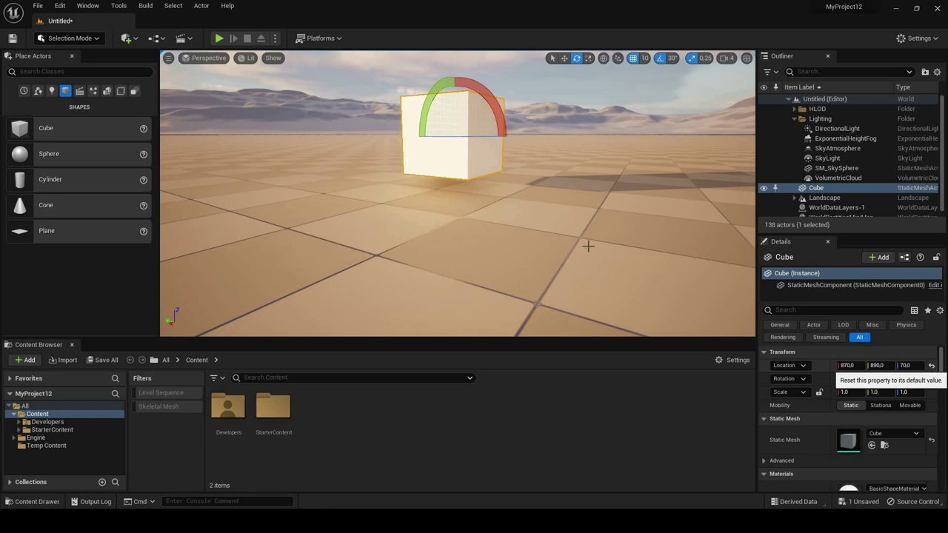
- Reset the cube's location to its default and lock its scale so it scales uniformly
{"action": "left_click", "coordinate": [932, 365]}
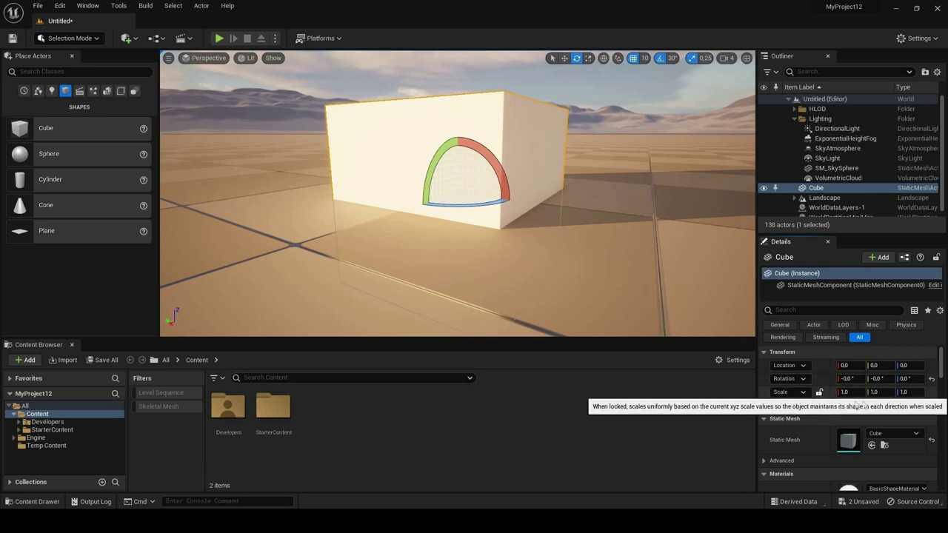
{"action": "left_click", "coordinate": [819, 392]}
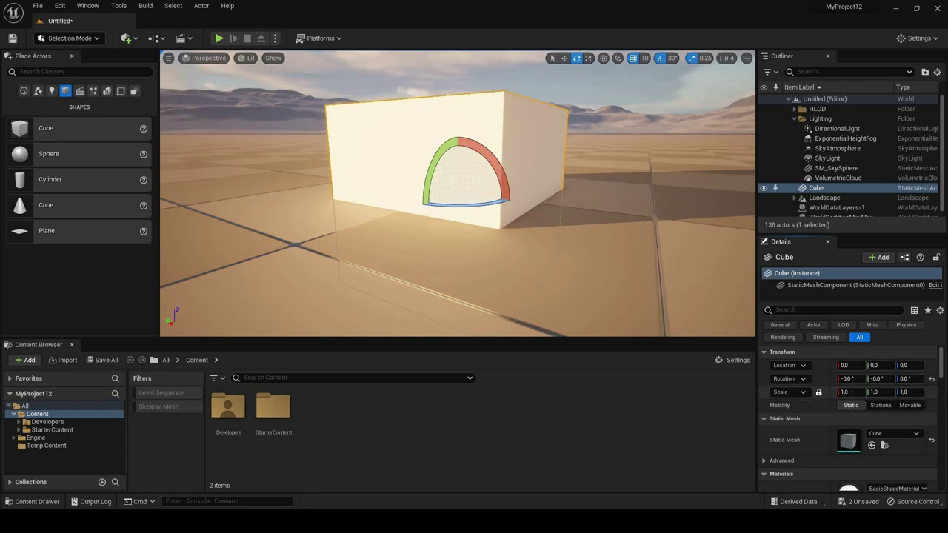
- Scale the cube uniformly to 3 and reset the scale to its default
{"action": "left_click", "coordinate": [848, 392]}
{"action": "type", "text": "3"}
{"action": "key", "text": "Return"}
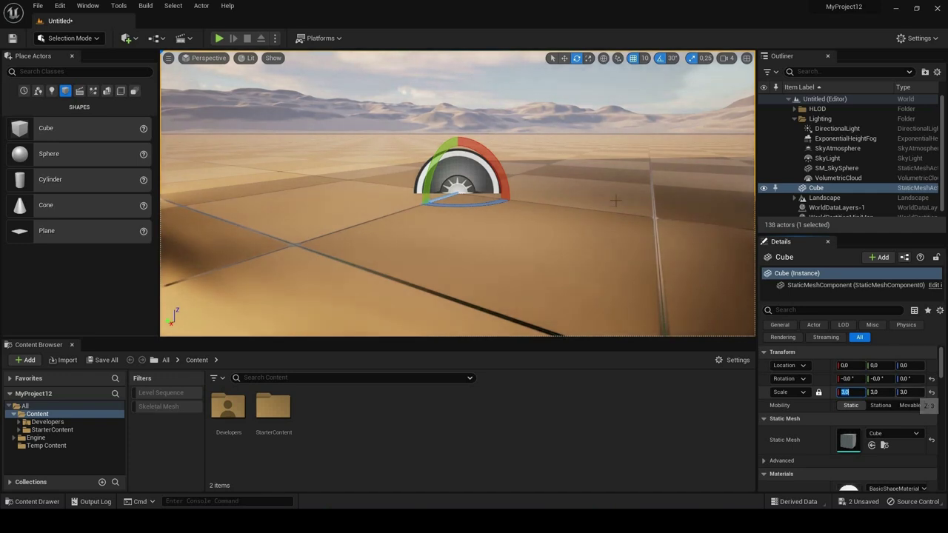
{"action": "left_click", "coordinate": [932, 392]}
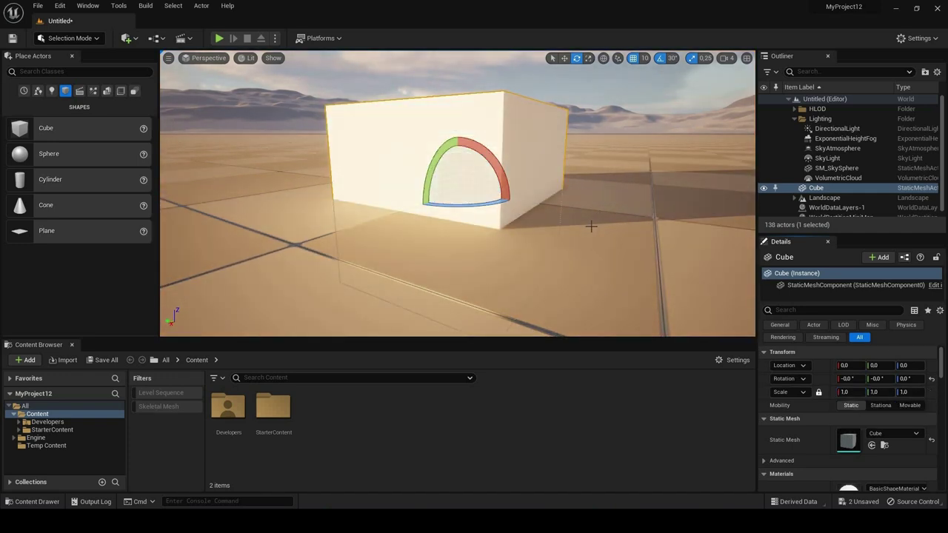
- Move the cube with the Move tool to X -50, Y -50 and raise it to Z 50 above the ground
{"action": "key", "text": "f"}
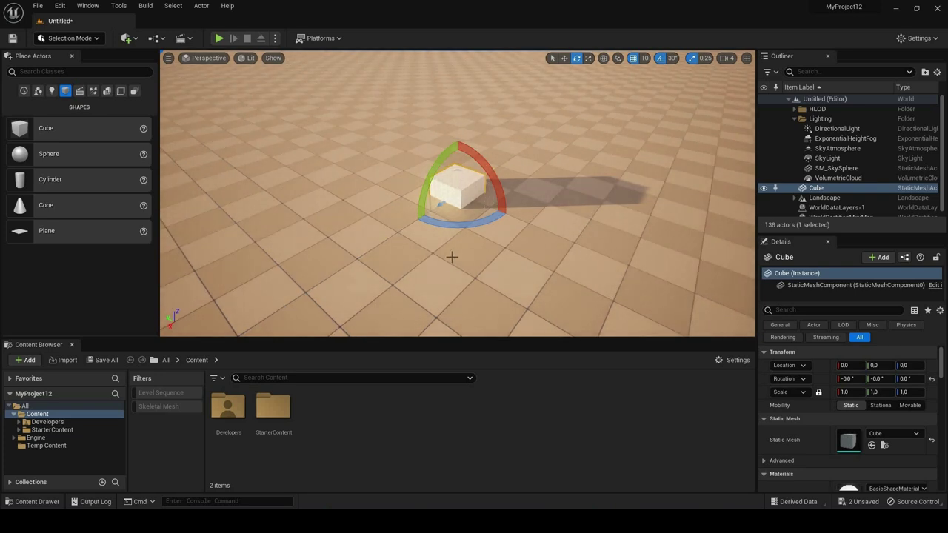
{"action": "scroll", "coordinate": [459, 240], "scroll_direction": "up", "scroll_amount": 10}
{"action": "scroll", "coordinate": [525, 205], "scroll_direction": "down", "scroll_amount": 4}
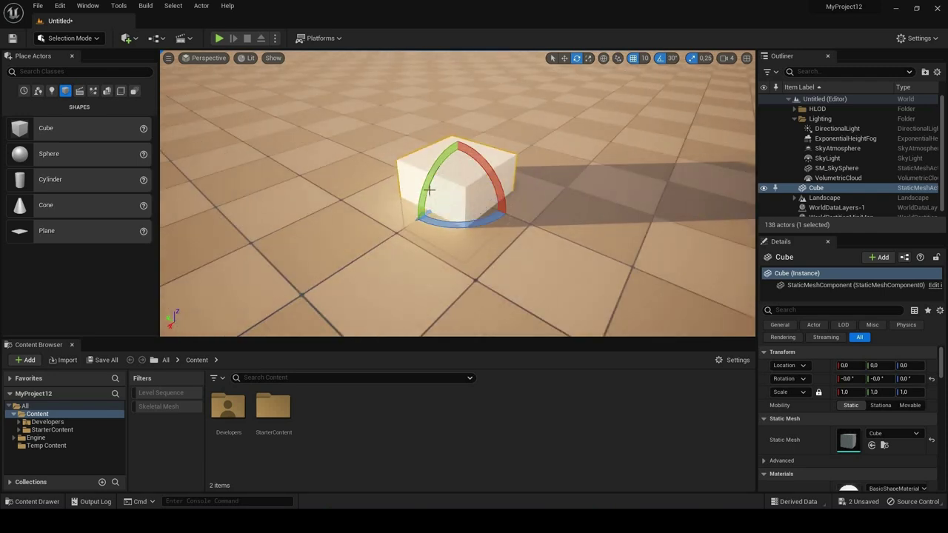
{"action": "key", "text": "w"}
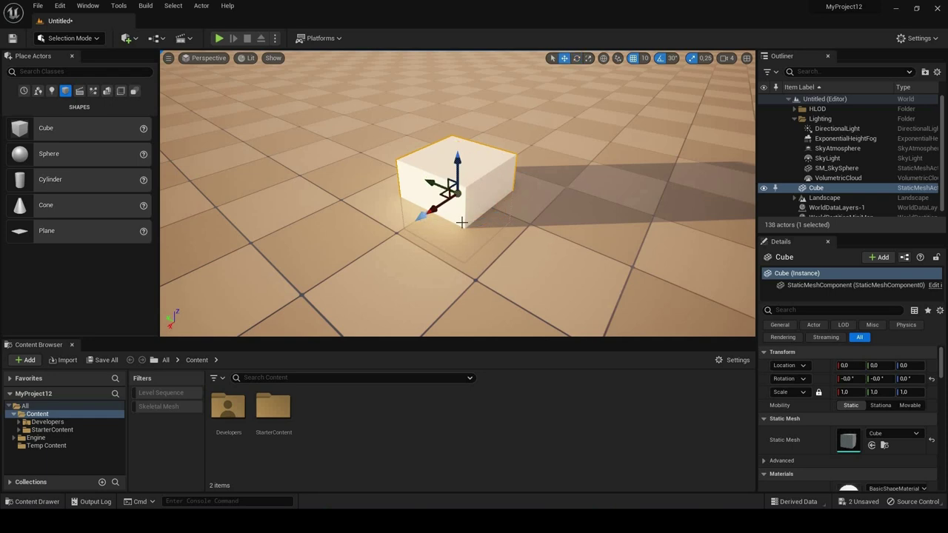
{"action": "left_click_drag", "start_coordinate": [464, 222], "coordinate": [493, 206]}
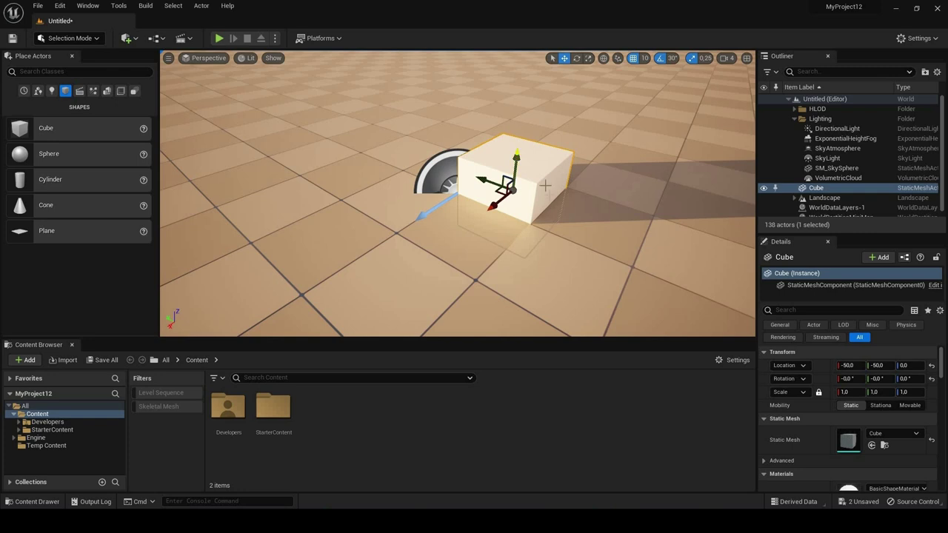
{"action": "left_click_drag", "start_coordinate": [525, 155], "coordinate": [524, 116]}
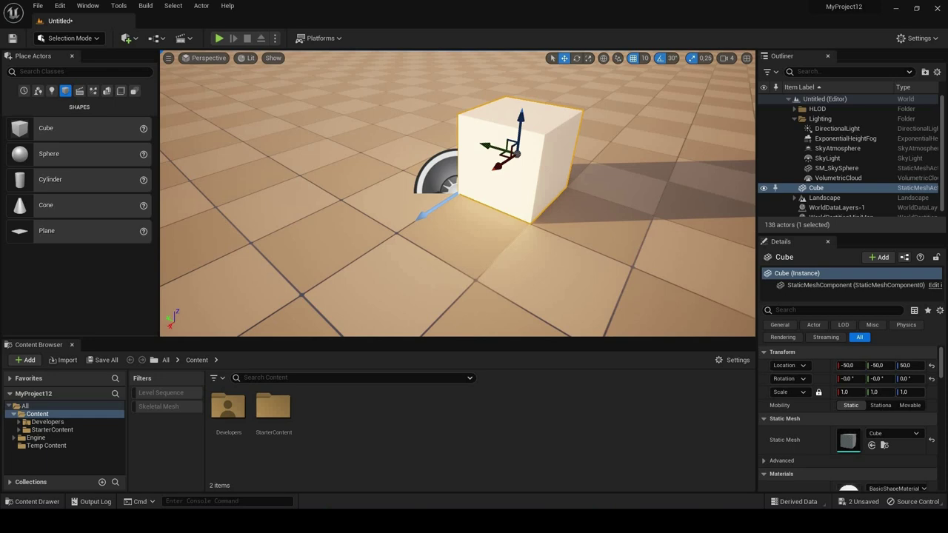
- Fly the camera forwards, backwards and sideways through the level and bring the cube back into view
{"action": "right_click_drag", "start_coordinate": [457, 194], "coordinate": [485, 100]}
{"action": "key", "text": "w"}
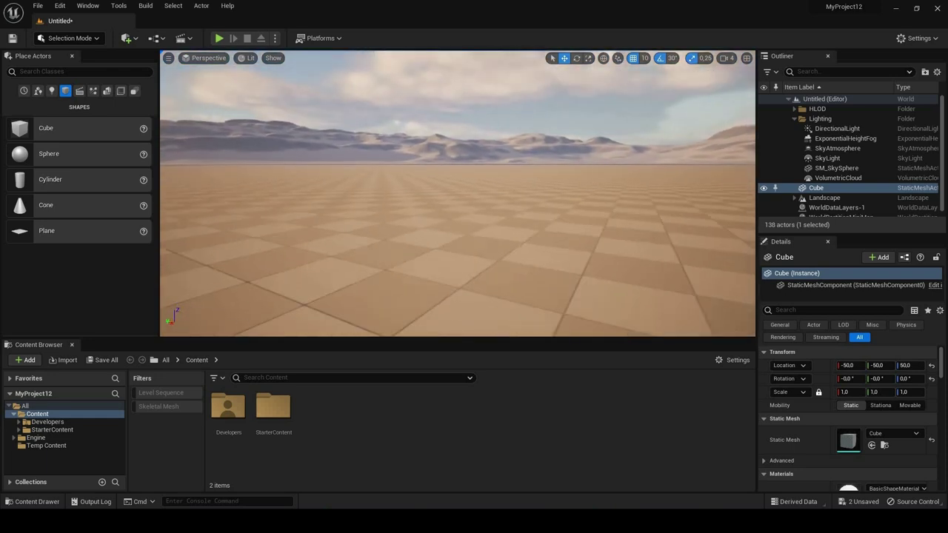
{"action": "key", "text": "s"}
{"action": "key", "text": "w"}
{"action": "key", "text": "s"}
{"action": "key", "text": "d"}
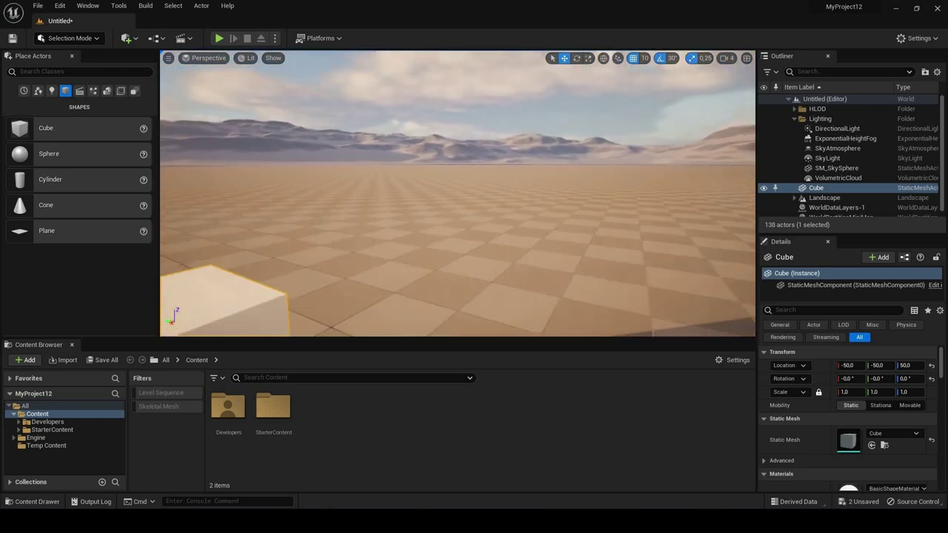
{"action": "key", "text": "d"}
{"action": "key", "text": "w"}
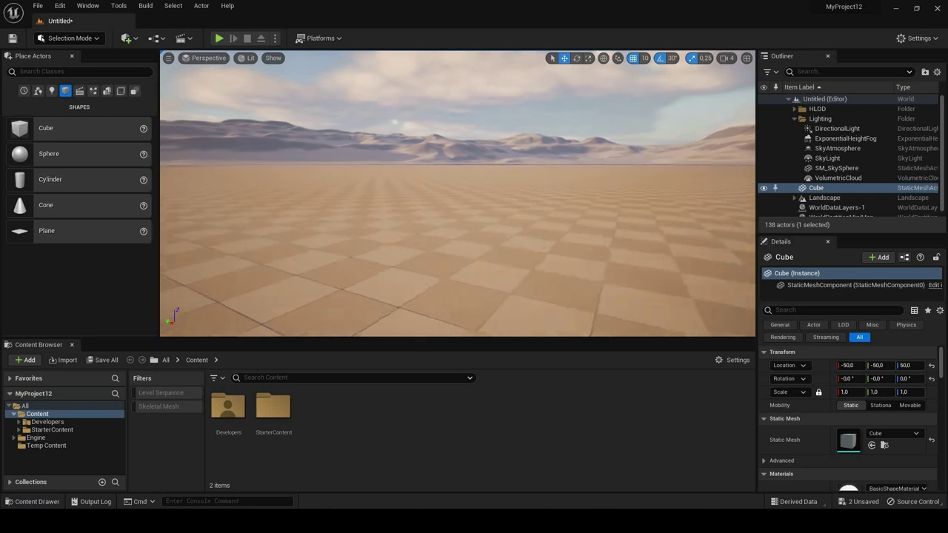
{"action": "key", "text": "s"}
{"action": "key", "text": "w"}
{"action": "key", "text": "s"}
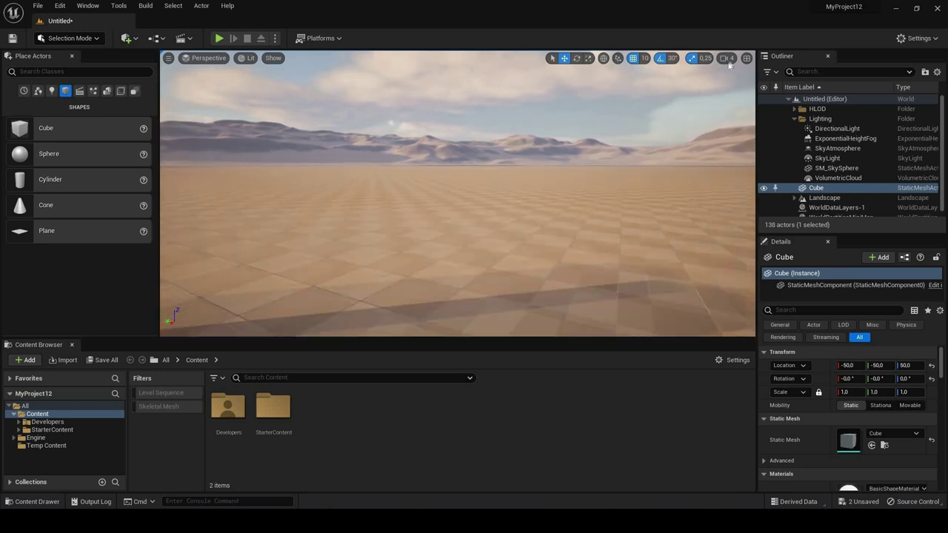
{"action": "key", "text": "f"}
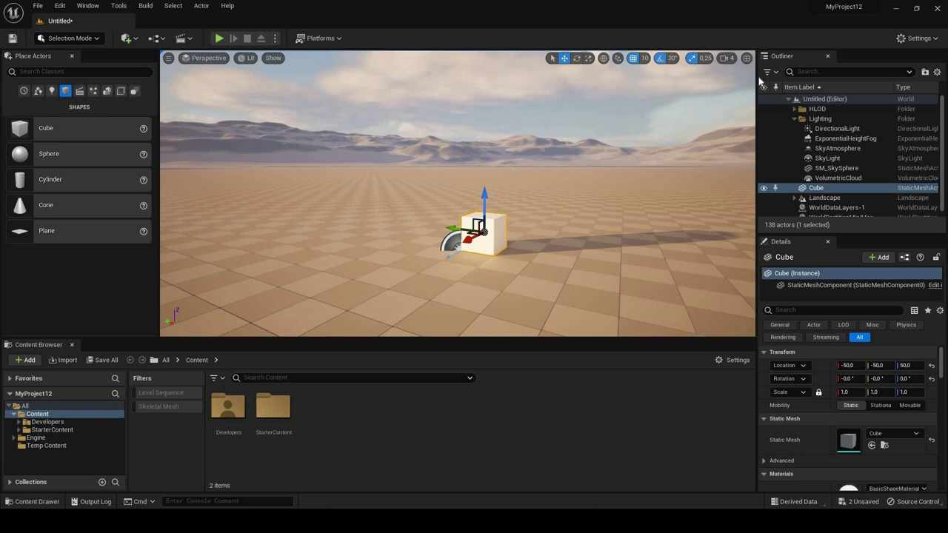
- Set the viewport camera speed to 5
{"action": "left_click", "coordinate": [727, 58]}
{"action": "left_click_drag", "start_coordinate": [783, 79], "coordinate": [758, 84]}
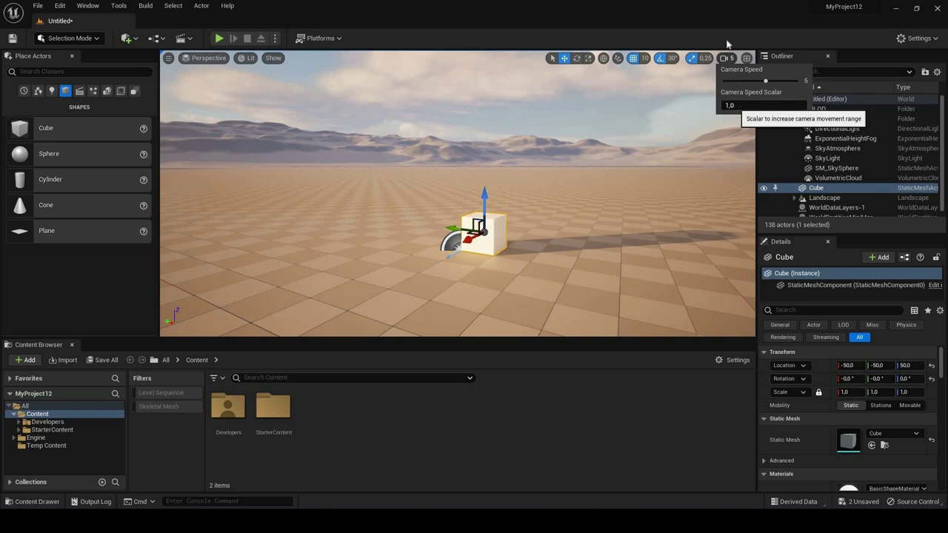
- Restore the maximized Perspective viewport to the four-view layout
{"action": "left_click", "coordinate": [747, 57]}
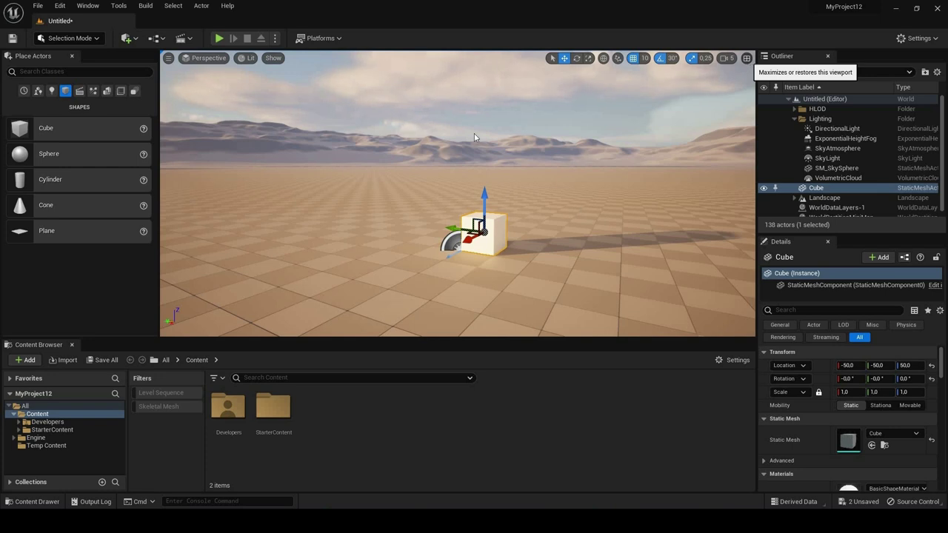
{"action": "key", "text": "F11"}
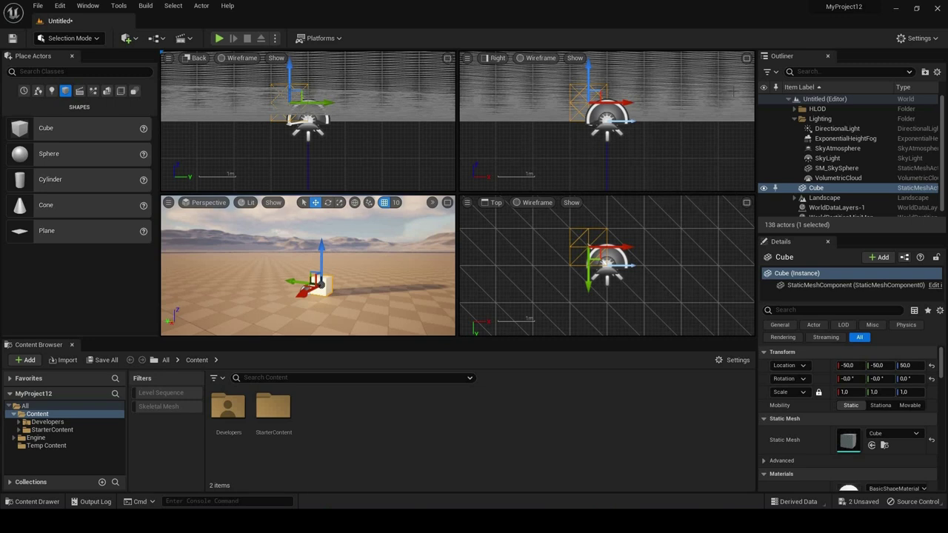
{"action": "left_click", "coordinate": [747, 59]}
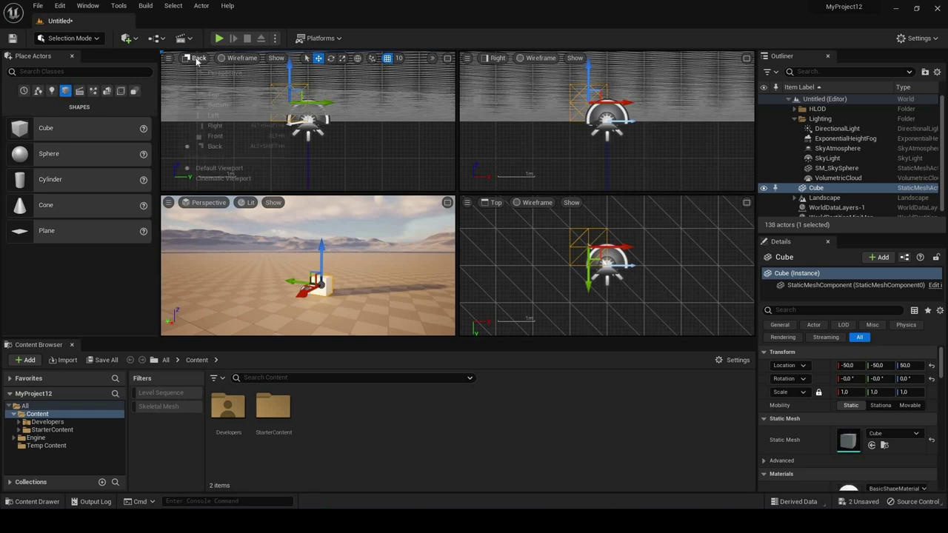
- Switch the Back wireframe viewport to the Left orthographic view
{"action": "left_click", "coordinate": [197, 59]}
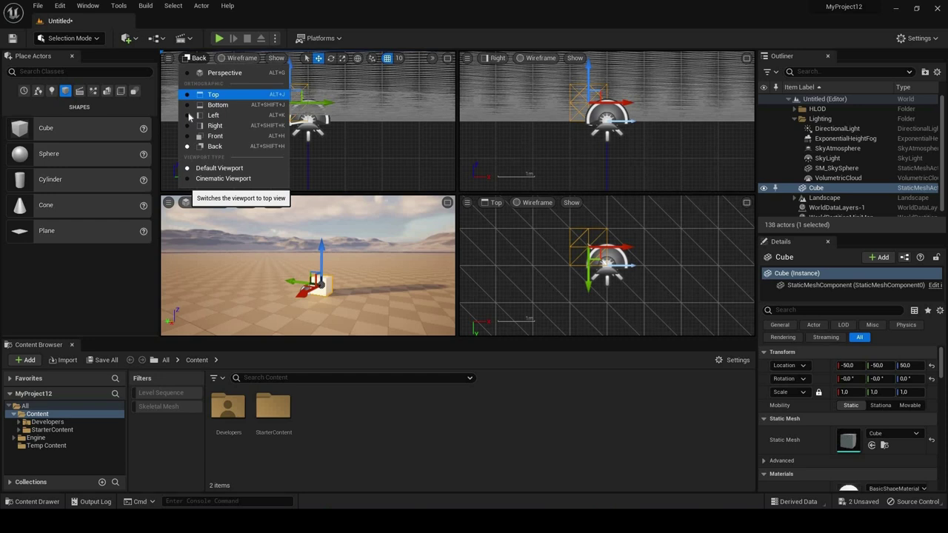
{"action": "key", "text": "Down"}
{"action": "key", "text": "Down"}
{"action": "key", "text": "Return"}
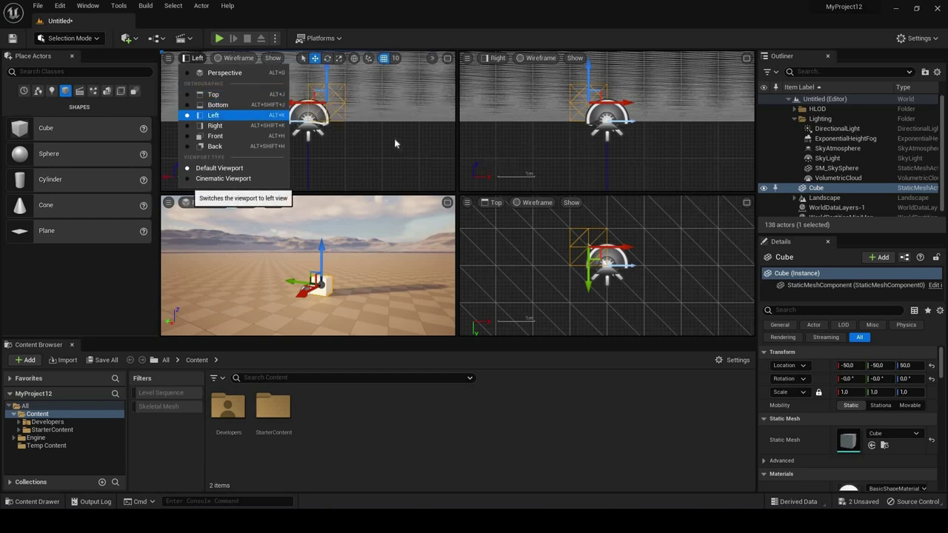
{"action": "left_click", "coordinate": [392, 114]}
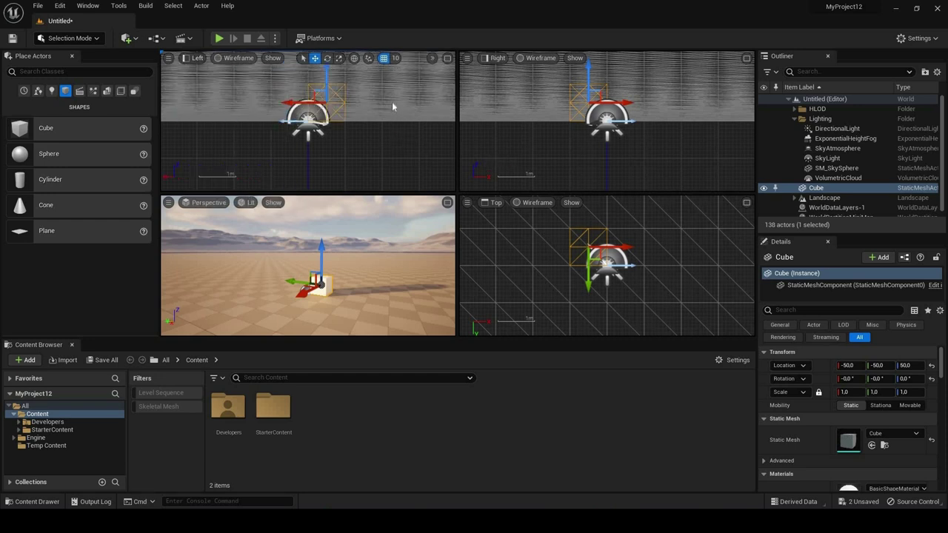
- Measure vertical distances in the Left view, including the height of the cube
{"action": "mouse_move", "coordinate": [399, 132]}
{"action": "middle_mouse_down"}
{"action": "mouse_move", "coordinate": [393, 85]}
{"action": "mouse_move", "coordinate": [392, 146]}
{"action": "mouse_move", "coordinate": [394, 128]}
{"action": "middle_mouse_up"}
{"action": "middle_click_drag", "start_coordinate": [391, 89], "coordinate": [390, 136]}
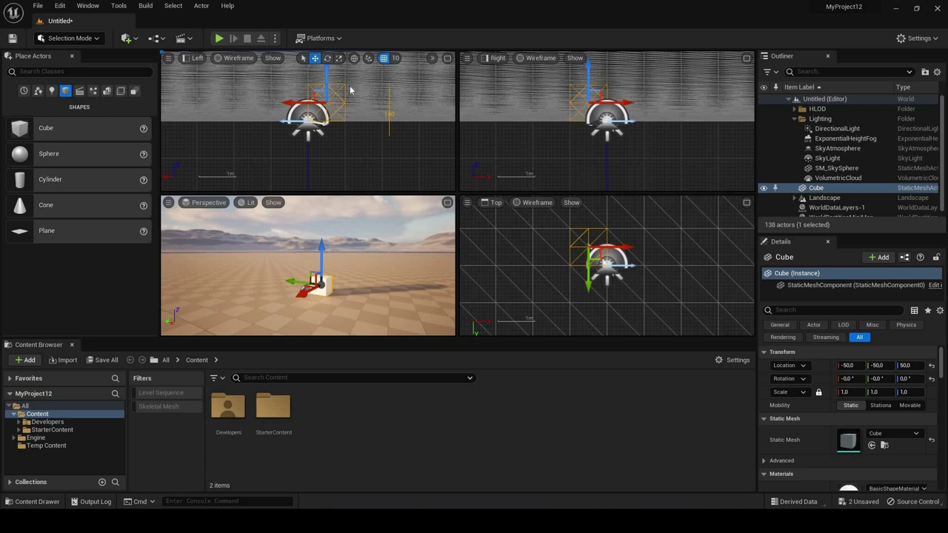
{"action": "middle_click_drag", "start_coordinate": [345, 85], "coordinate": [346, 119]}
{"action": "middle_click_drag", "start_coordinate": [345, 85], "coordinate": [346, 86]}
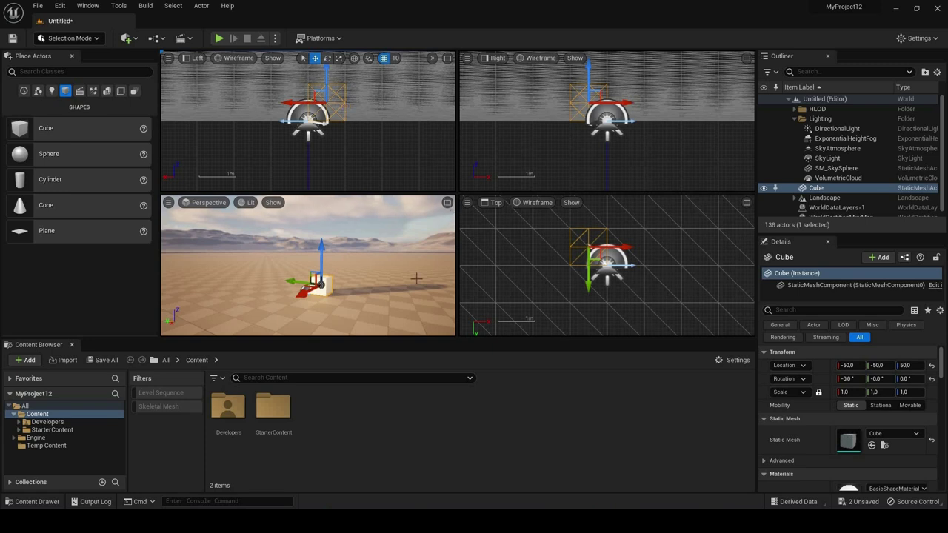
- Maximize the Perspective viewport and show its available view directions
{"action": "left_click", "coordinate": [447, 203]}
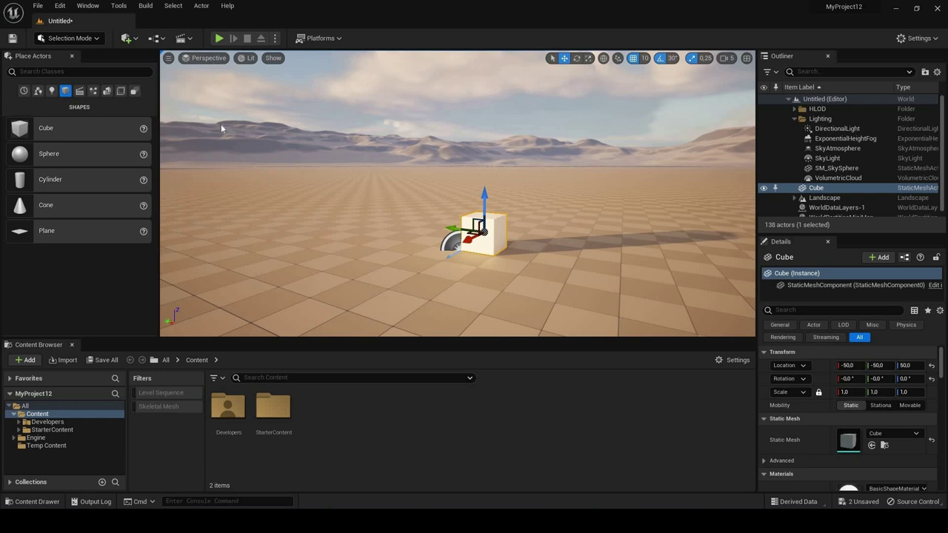
{"action": "left_click", "coordinate": [209, 57]}
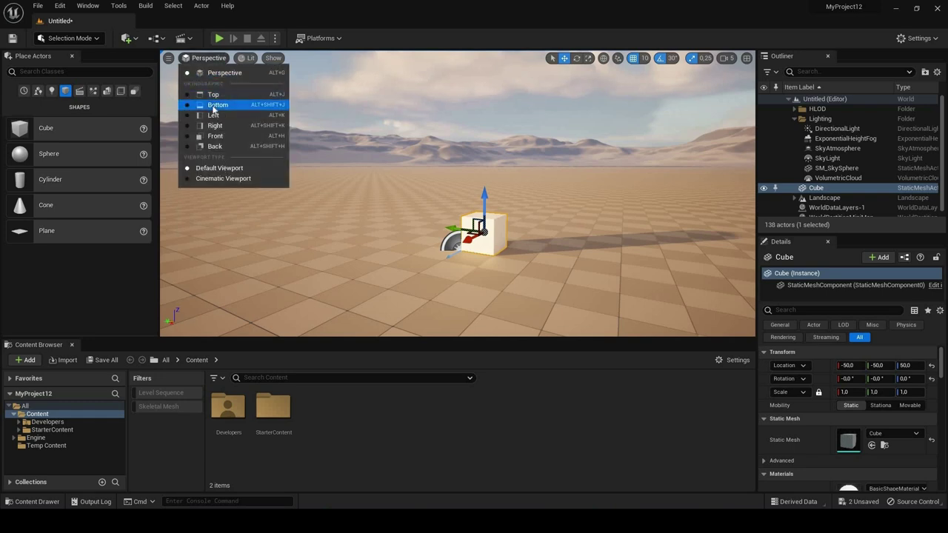
- Preview the level in the Unlit view mode and return it to Lit
{"action": "left_click", "coordinate": [246, 59]}
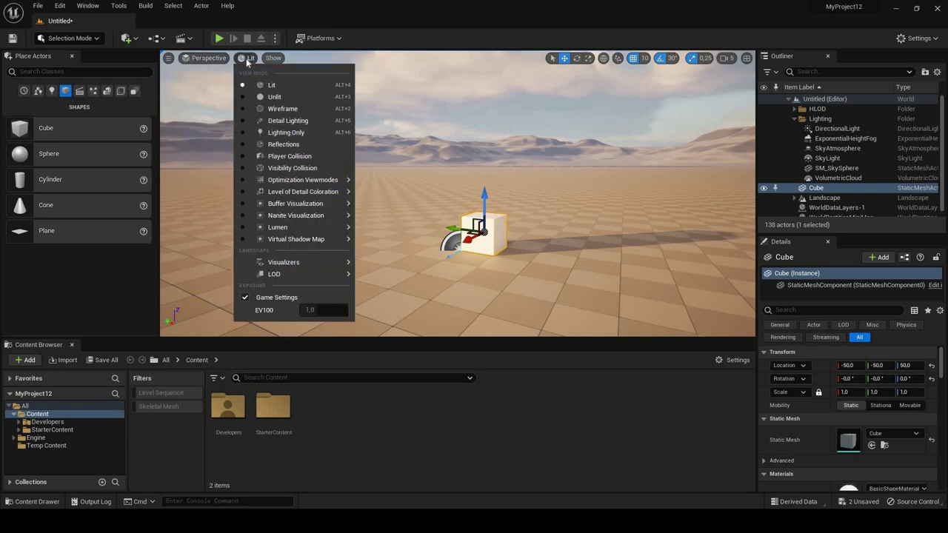
{"action": "left_click", "coordinate": [273, 96]}
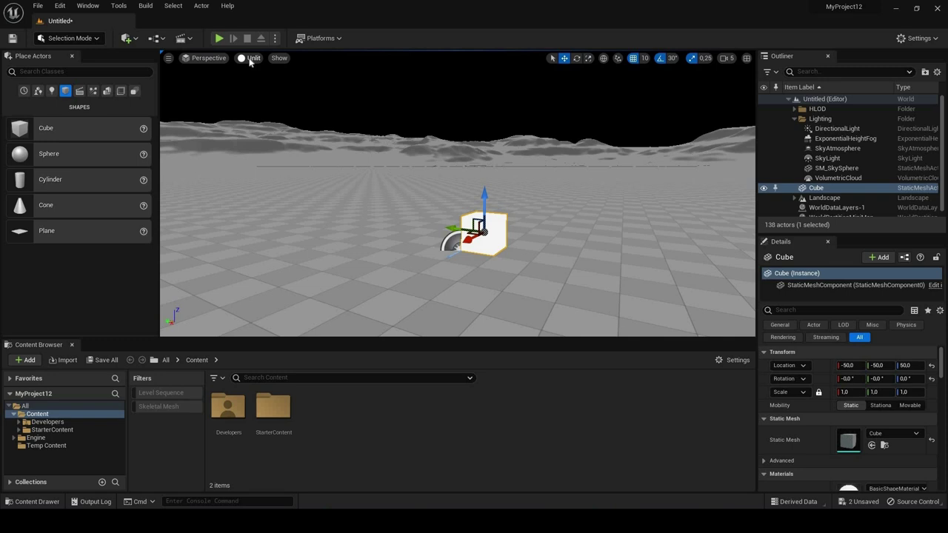
{"action": "left_click", "coordinate": [250, 59]}
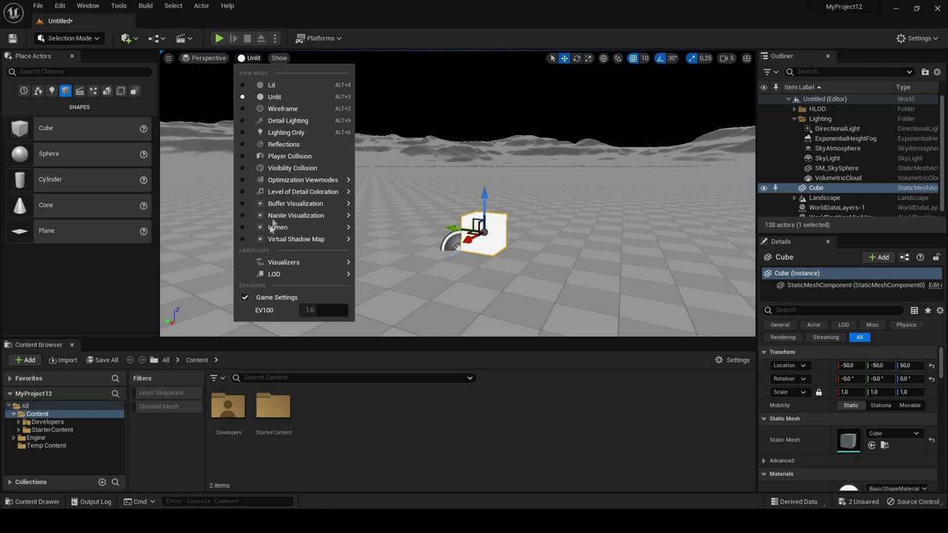
{"action": "left_click", "coordinate": [271, 84]}
- Turn the viewport's Collision show flag on and back off
{"action": "left_click", "coordinate": [274, 61]}
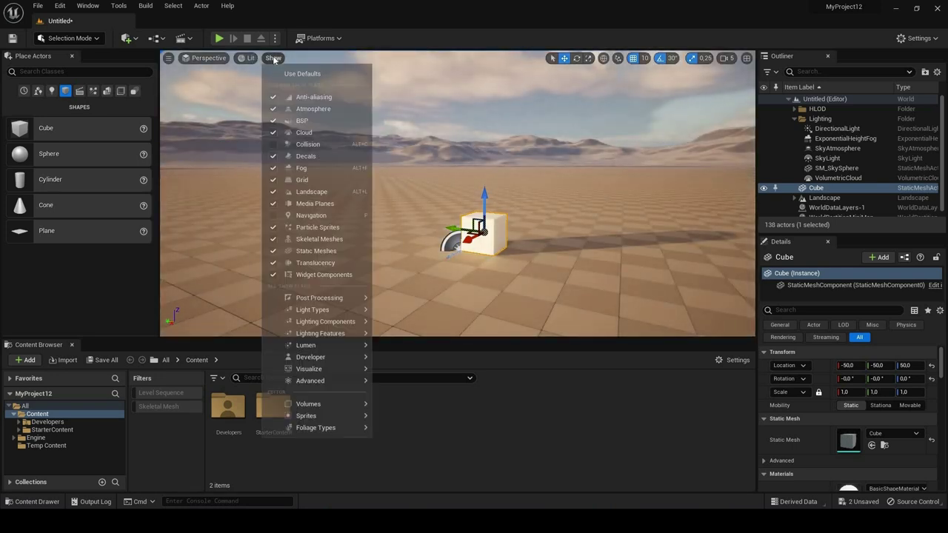
{"action": "left_click", "coordinate": [274, 145]}
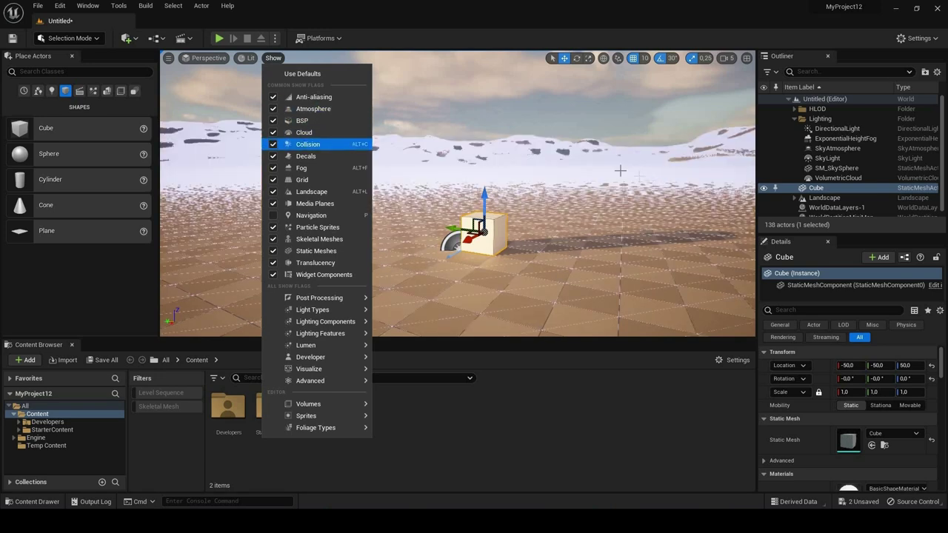
{"action": "left_click", "coordinate": [274, 144]}
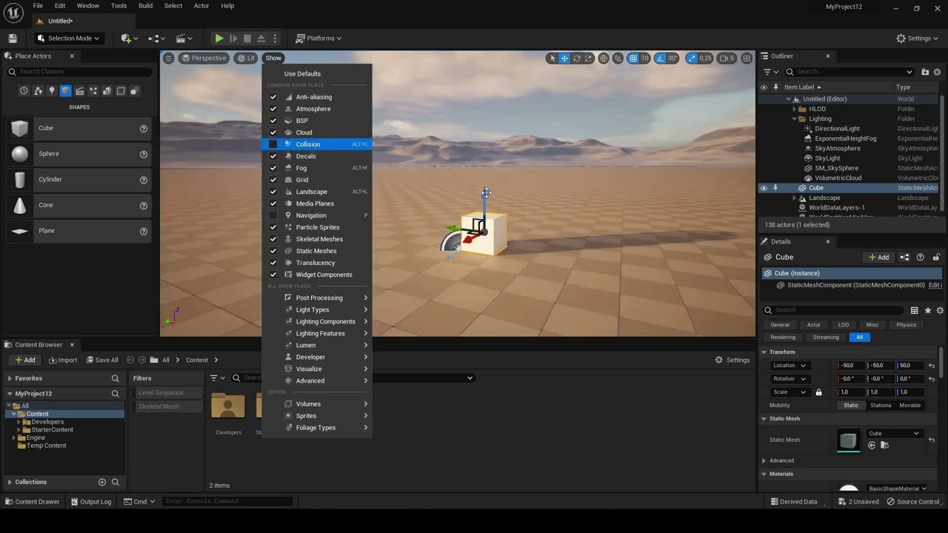
{"action": "left_click", "coordinate": [486, 194]}
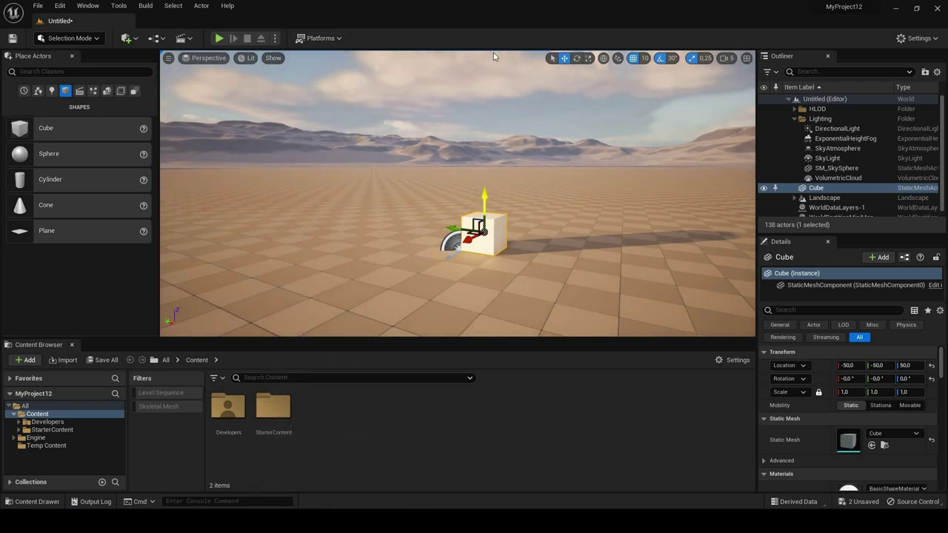
- Lift the cube to Z 440 and return it to the ground, and repeat the lift to Z 430 and back
{"action": "left_click_drag", "start_coordinate": [485, 194], "coordinate": [495, 57]}
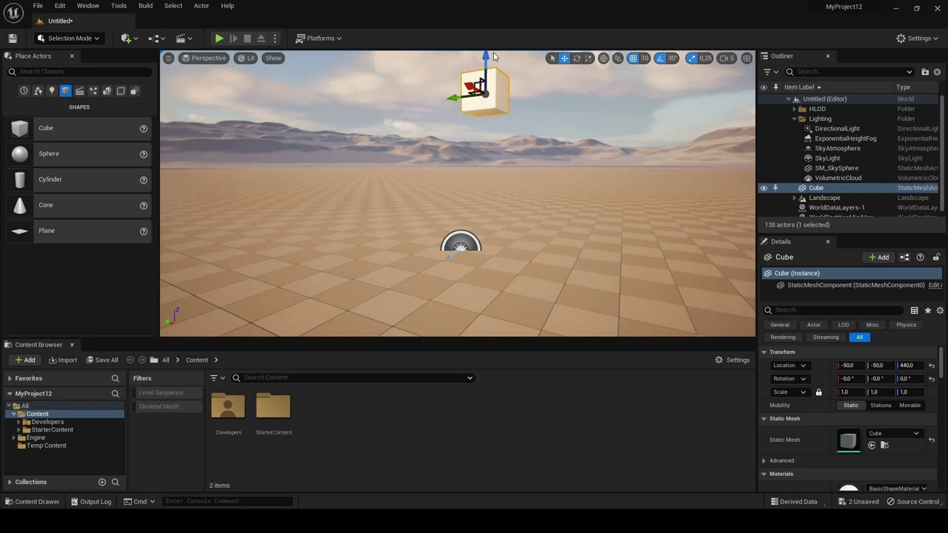
{"action": "left_click_drag", "start_coordinate": [495, 57], "coordinate": [485, 196]}
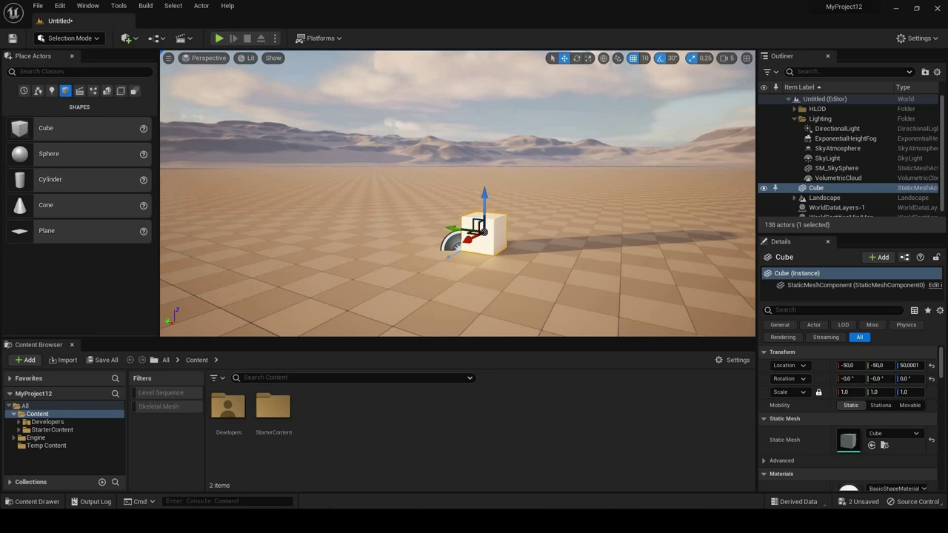
{"action": "left_click_drag", "start_coordinate": [484, 197], "coordinate": [481, 58]}
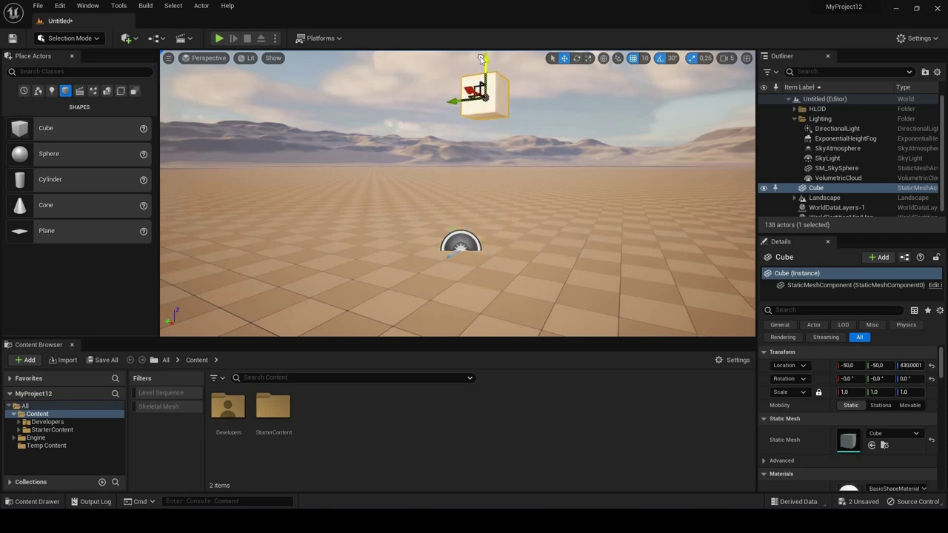
{"action": "key", "text": "ctrl+z"}
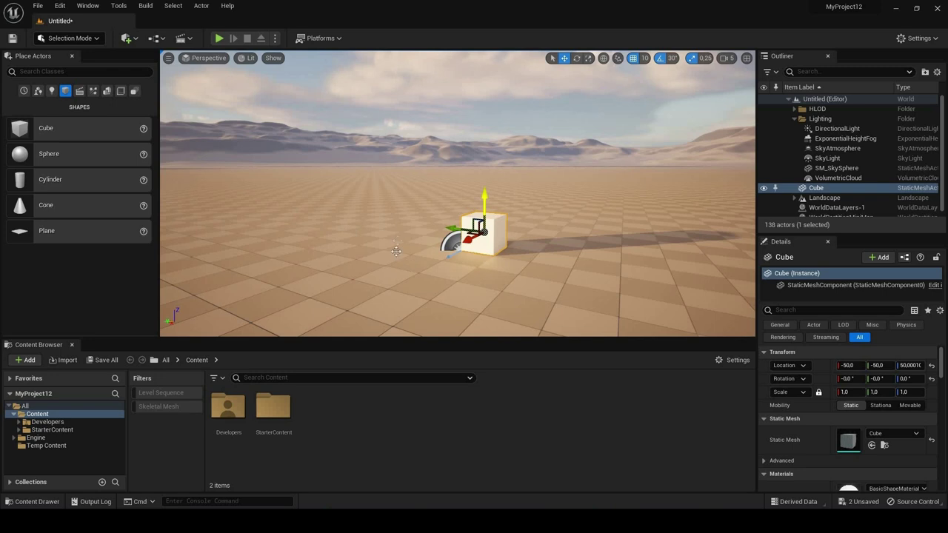
- Place a second cube at Y -70 above the ground, snap it to the floor and move it to X -30
{"action": "left_click_drag", "start_coordinate": [52, 127], "coordinate": [434, 135]}
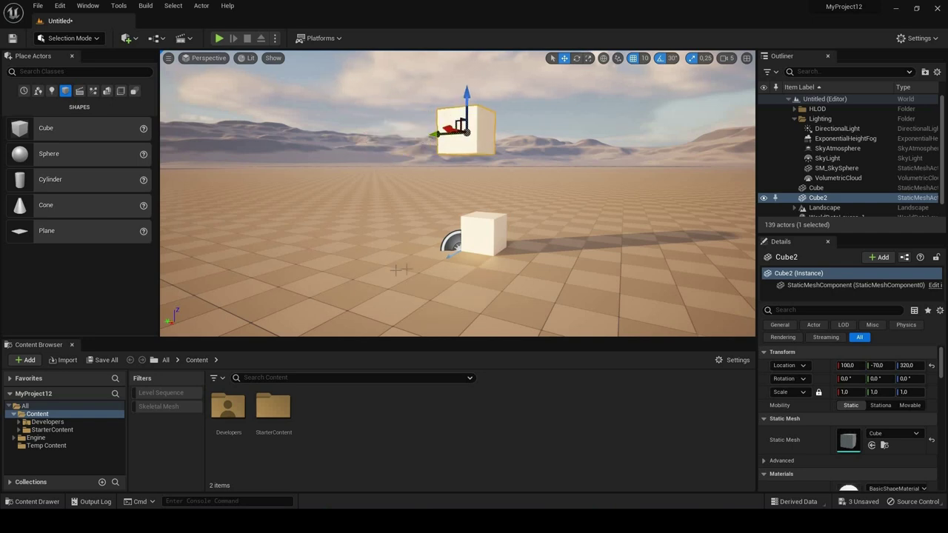
{"action": "key", "text": "End"}
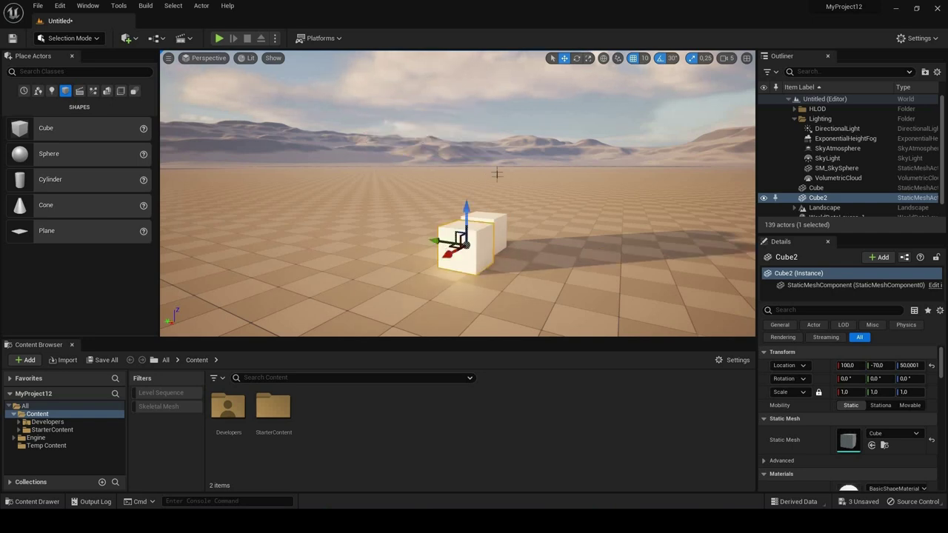
{"action": "left_click_drag", "start_coordinate": [452, 249], "coordinate": [476, 234]}
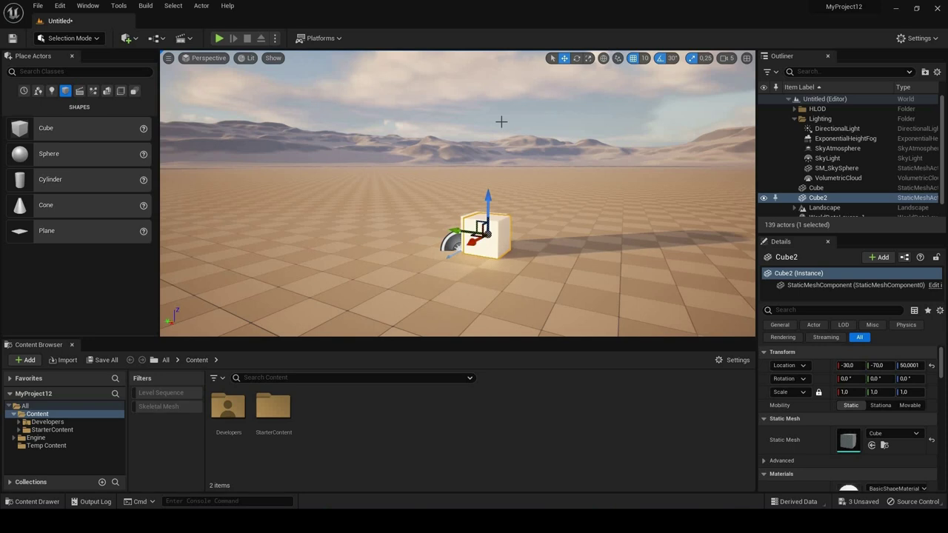
- Raise the second cube to Z 250, snap it down onto the first cube, and delete it
{"action": "left_click_drag", "start_coordinate": [488, 199], "coordinate": [488, 127]}
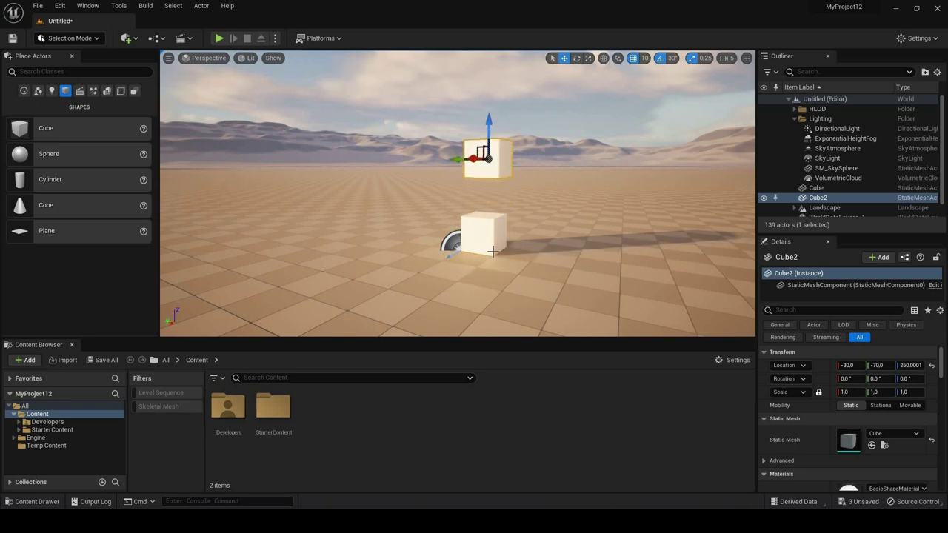
{"action": "key", "text": "End"}
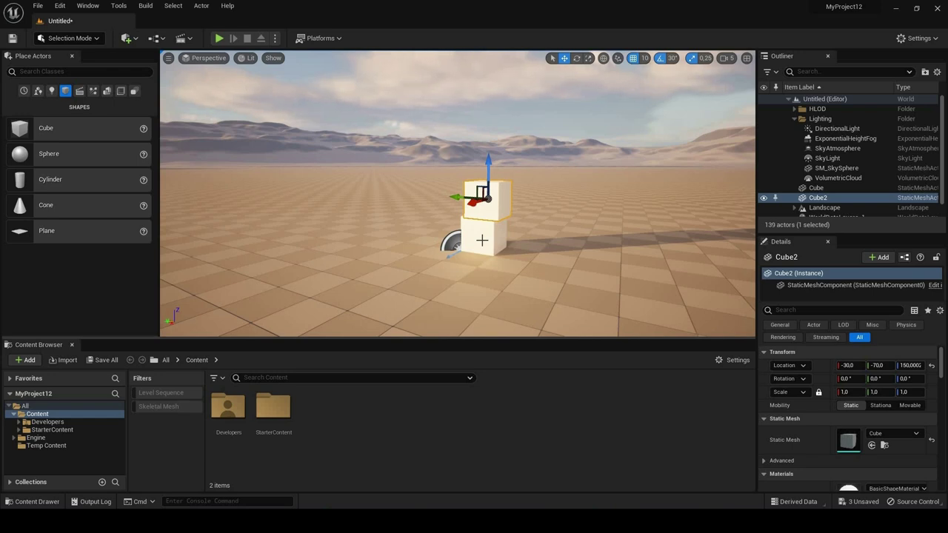
{"action": "key", "text": "Delete"}
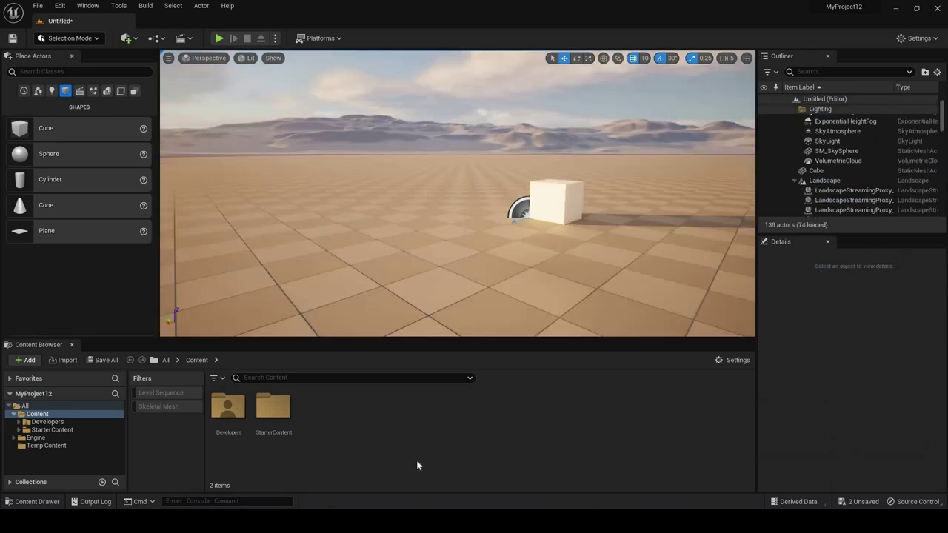
- Move the remaining cube to X 260, Y 150 and stretch it along X to a scale of 3.25
{"action": "left_click", "coordinate": [554, 197]}
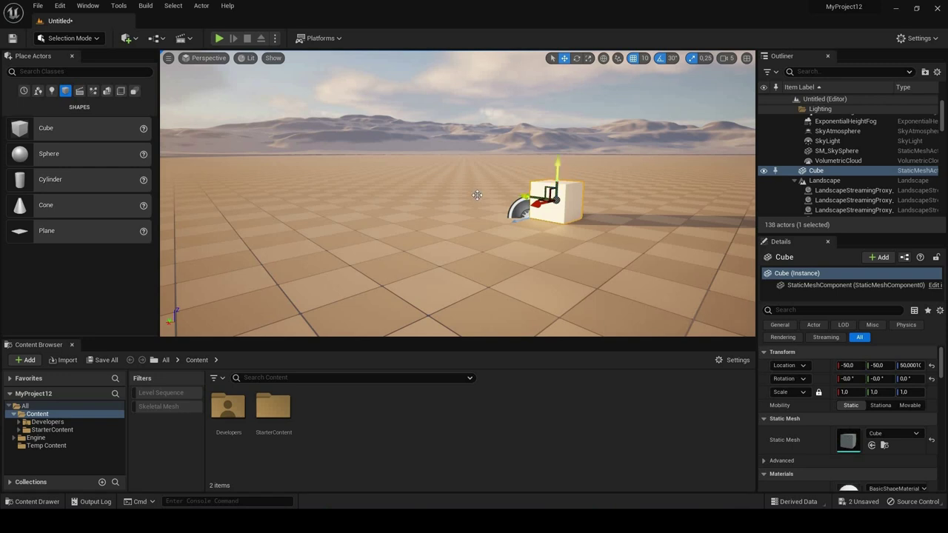
{"action": "left_click_drag", "start_coordinate": [524, 196], "coordinate": [489, 194]}
{"action": "left_click_drag", "start_coordinate": [375, 214], "coordinate": [425, 178]}
{"action": "key", "text": "r"}
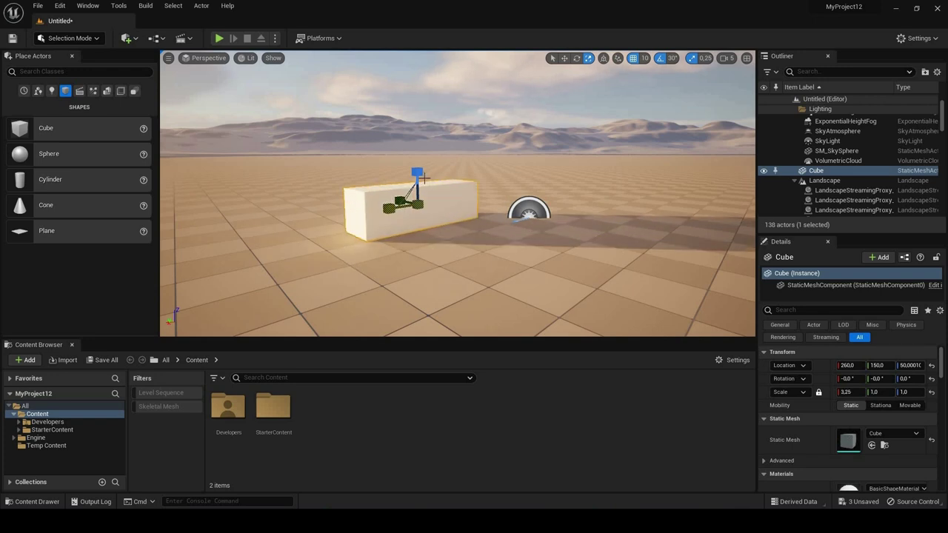
- Examine the stretched cube's pivot with the Move and Rotate tools
{"action": "key", "text": "w"}
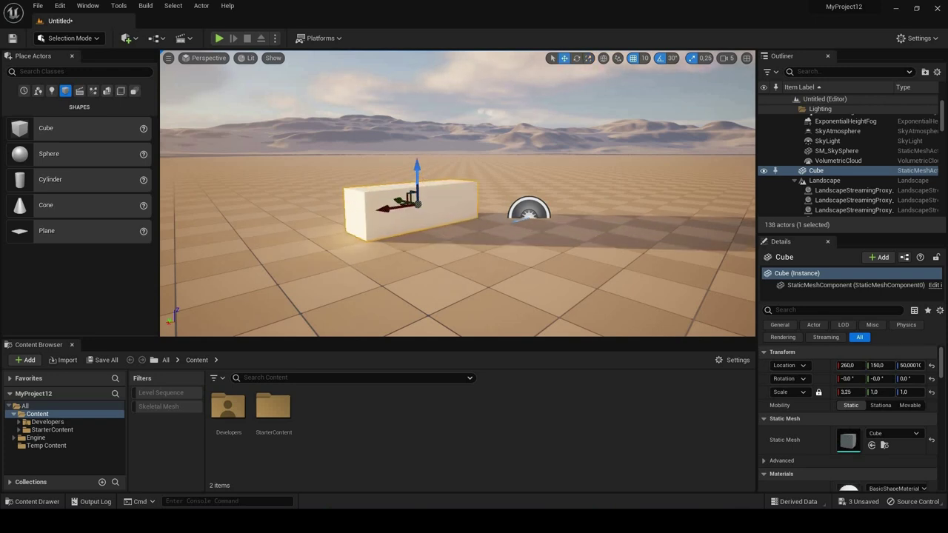
{"action": "key", "text": "e"}
{"action": "left_click_drag", "start_coordinate": [447, 220], "coordinate": [444, 218]}
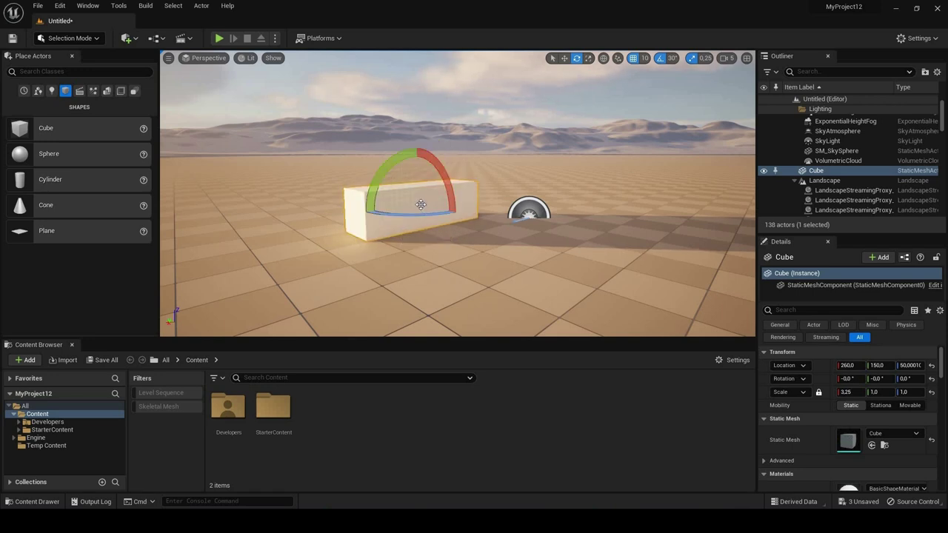
- Temporarily shift the stretched cube's pivot to its near end with the Move tool, and reset it by deselecting and reselecting the cube
{"action": "key", "text": "w"}
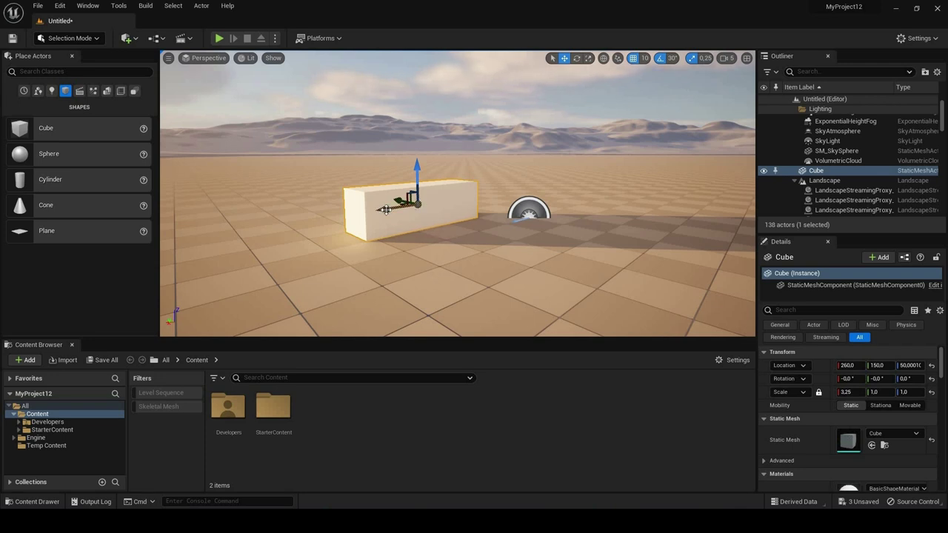
{"action": "left_click_drag", "start_coordinate": [386, 210], "coordinate": [386, 210]}
{"action": "middle_click_drag", "start_coordinate": [386, 210], "coordinate": [313, 229]}
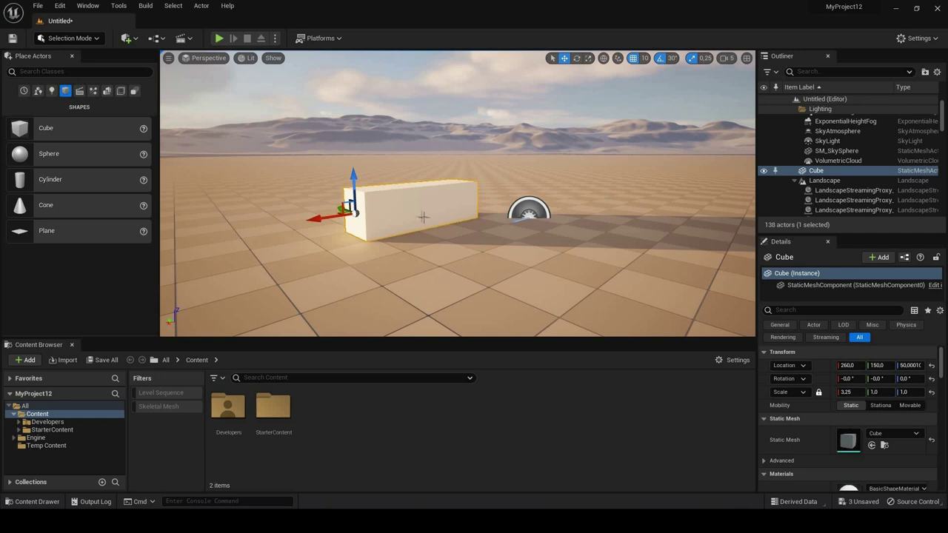
{"action": "left_click", "coordinate": [461, 159]}
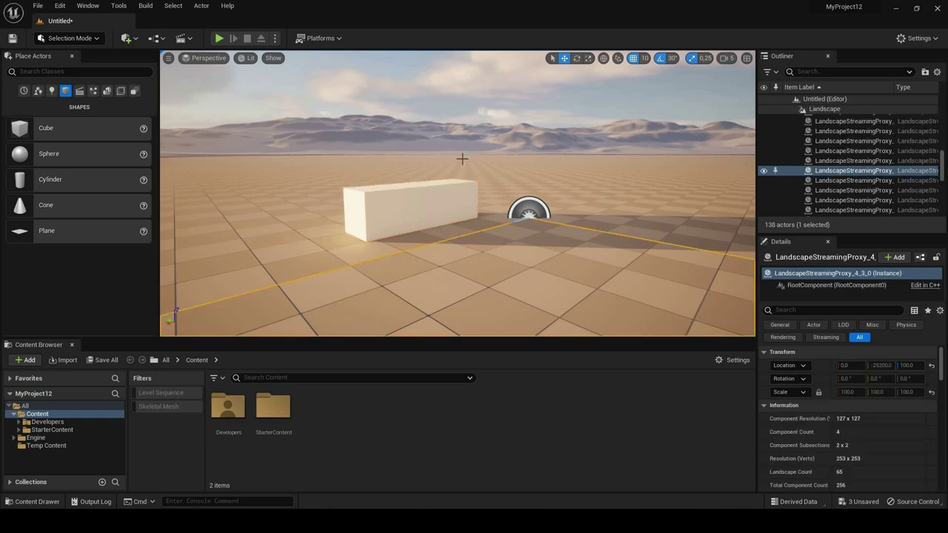
{"action": "left_click", "coordinate": [371, 223]}
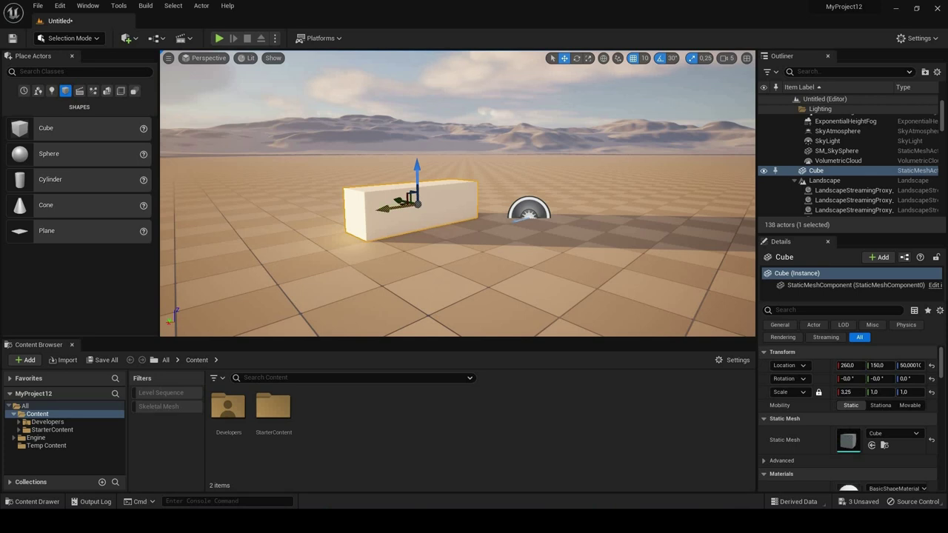
- Shift the stretched cube's pivot to its near end, set it as the pivot offset, and check it by reselecting the cube
{"action": "middle_click_drag", "start_coordinate": [387, 209], "coordinate": [314, 222]}
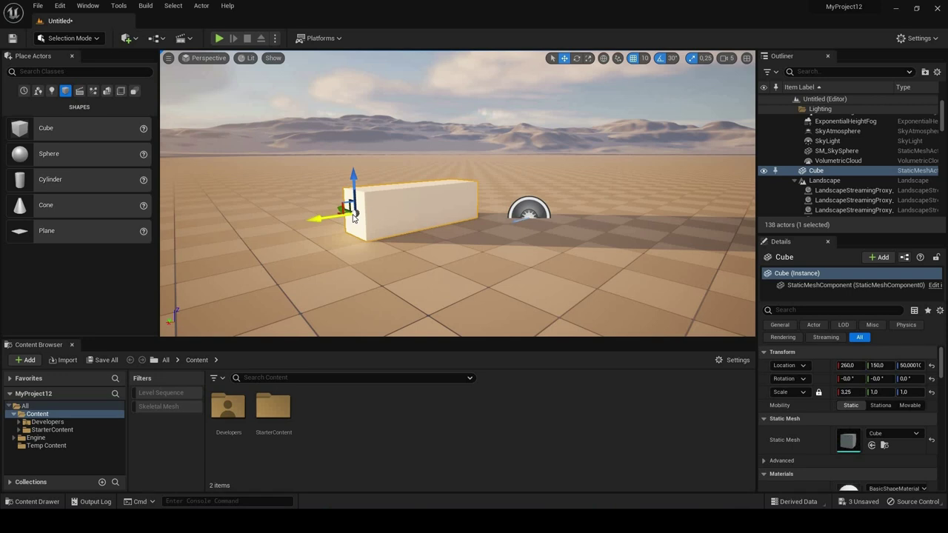
{"action": "right_click", "coordinate": [354, 216]}
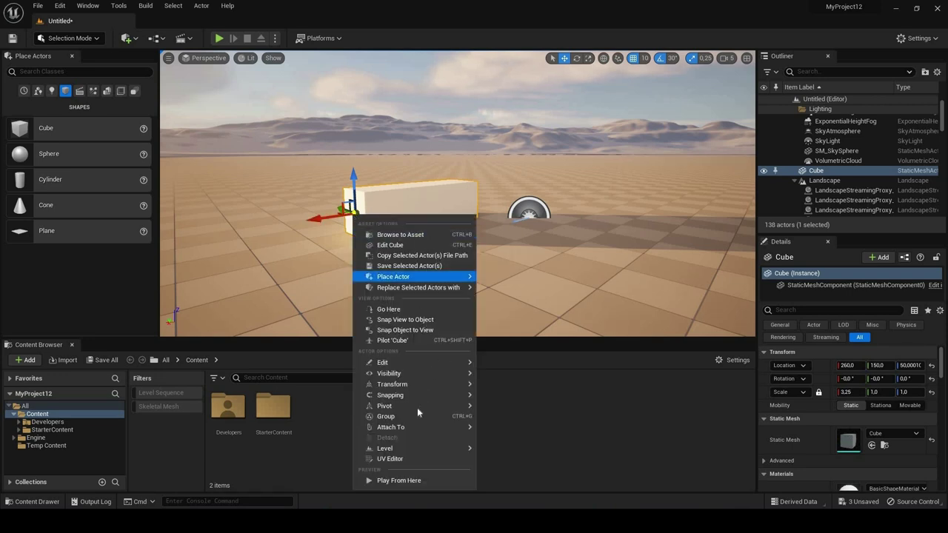
{"action": "mouse_move", "coordinate": [444, 406]}
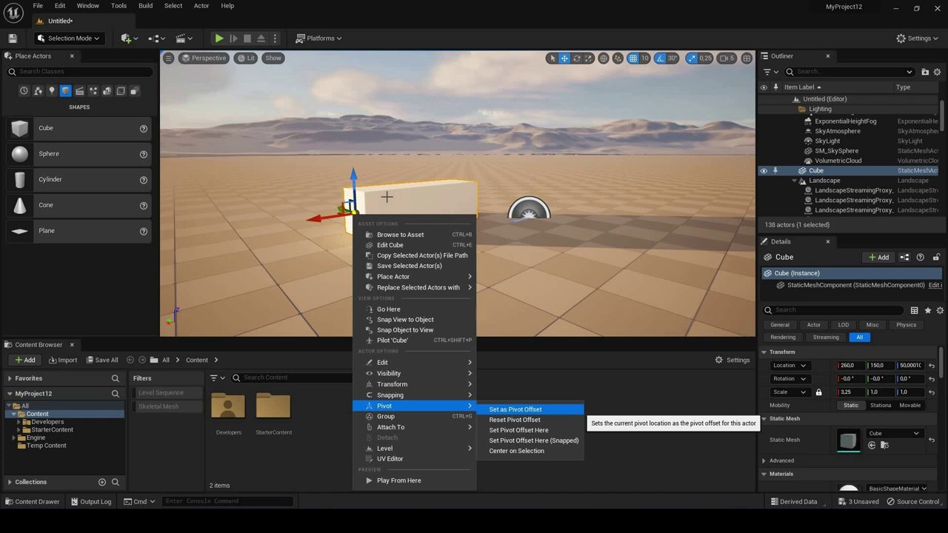
{"action": "left_click", "coordinate": [515, 408]}
{"action": "left_click", "coordinate": [429, 250]}
{"action": "left_click", "coordinate": [384, 211]}
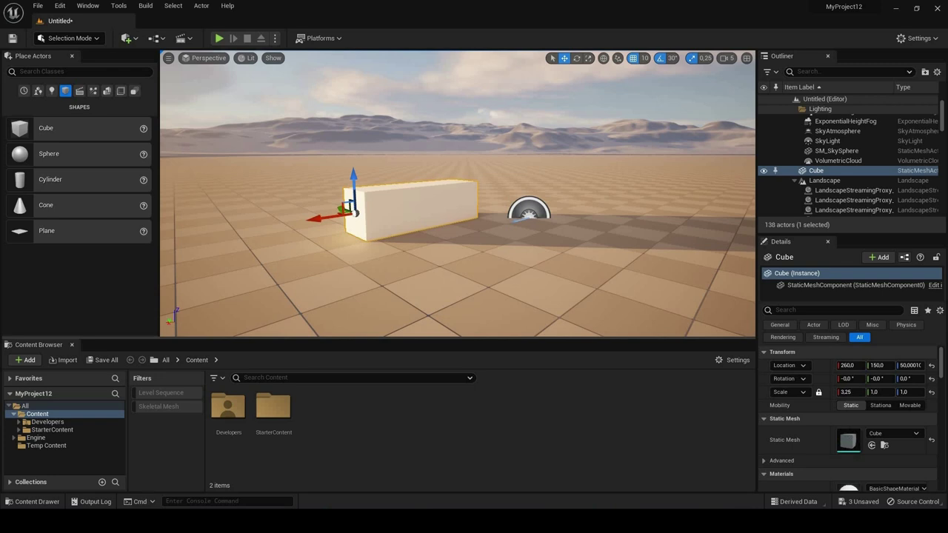
- Enable Invert Middle Mouse Pan in the Editor Preferences by searching for "mouse", and test panning the view around the cube
{"action": "key", "text": "w"}
{"action": "right_click_drag", "start_coordinate": [458, 194], "coordinate": [563, 195]}
{"action": "key", "text": "s"}
{"action": "mouse_move", "coordinate": [566, 258]}
{"action": "right_mouse_down"}
{"action": "mouse_move", "coordinate": [667, 258]}
{"action": "mouse_move", "coordinate": [519, 258]}
{"action": "mouse_move", "coordinate": [567, 258]}
{"action": "right_mouse_up"}
{"action": "middle_click_drag", "start_coordinate": [567, 258], "coordinate": [568, 259]}
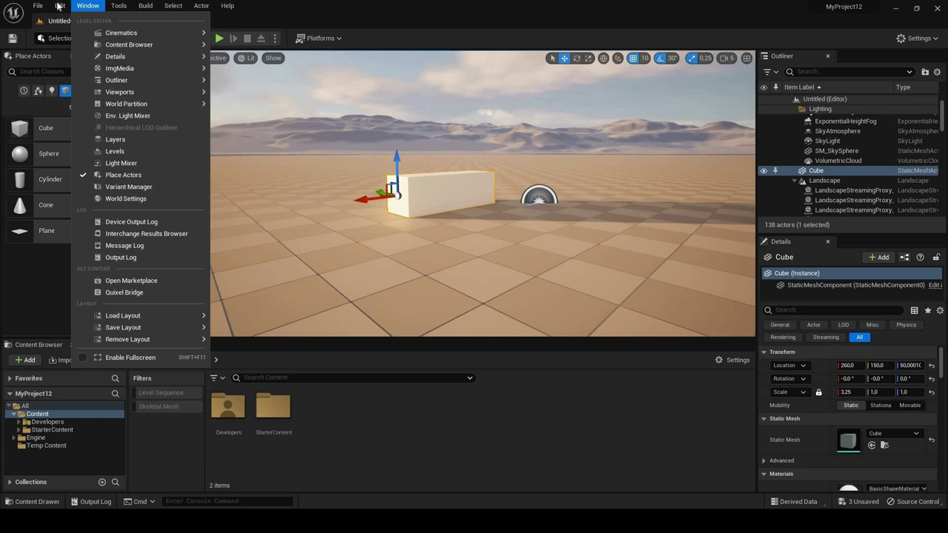
{"action": "left_click", "coordinate": [59, 5]}
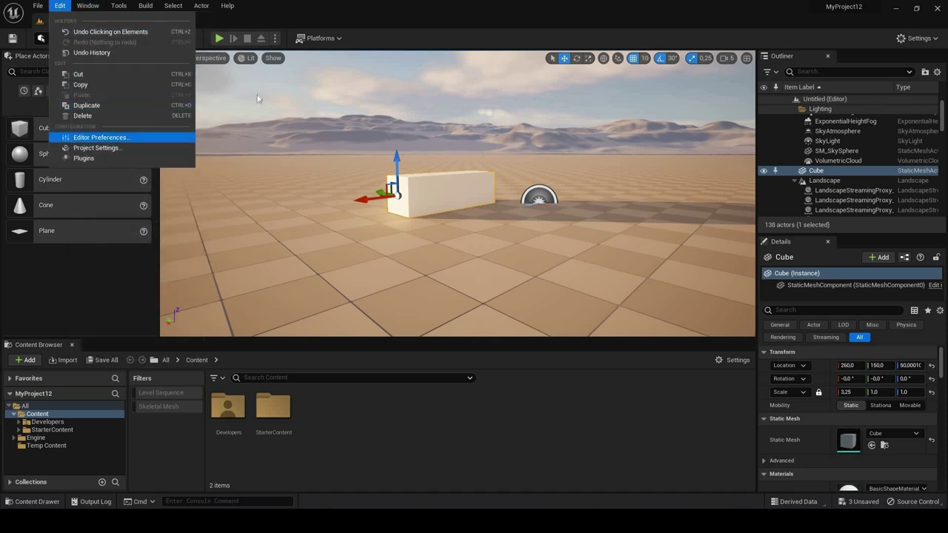
{"action": "left_click", "coordinate": [102, 137]}
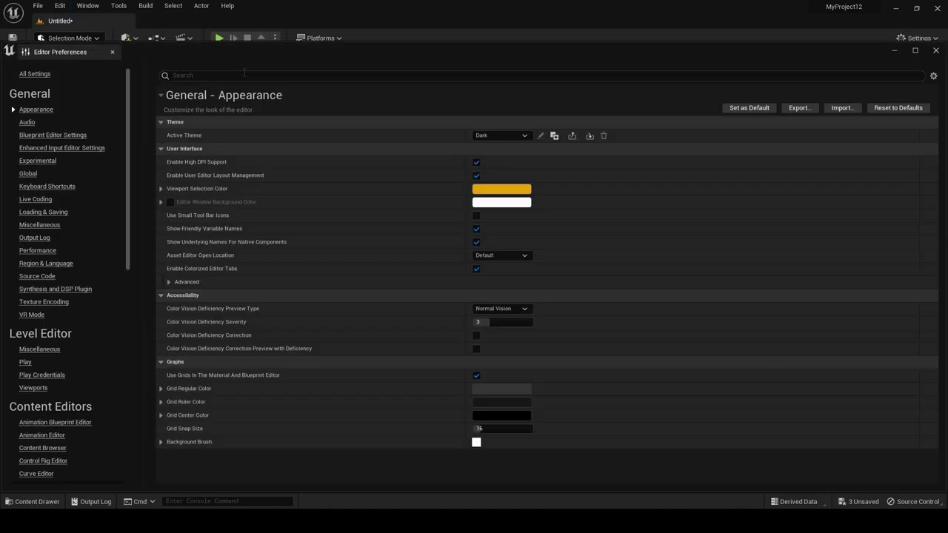
{"action": "type", "text": "mouse"}
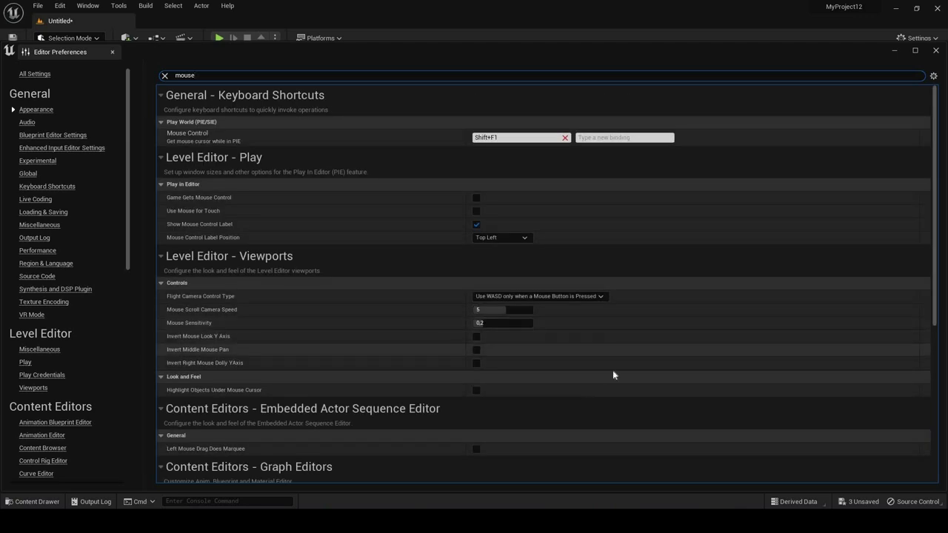
{"action": "left_click", "coordinate": [477, 349]}
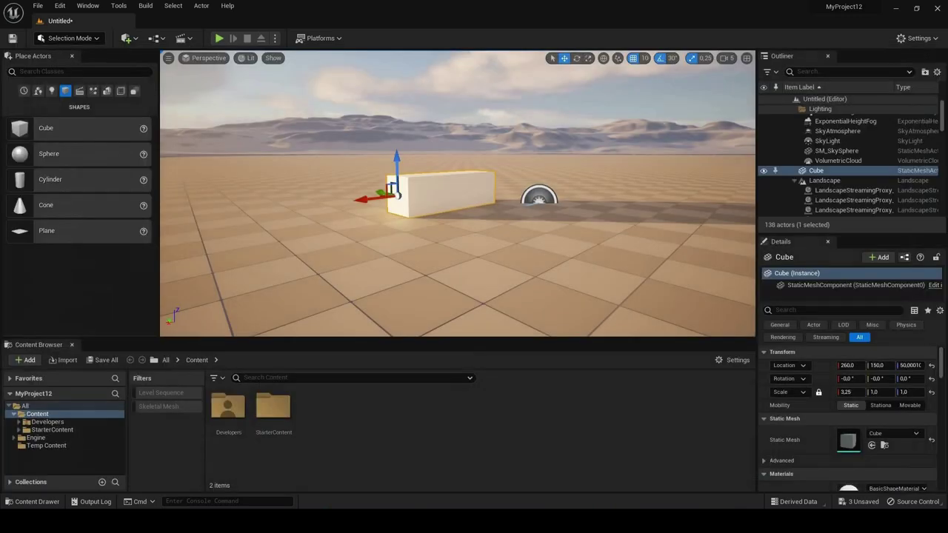
{"action": "middle_click_drag", "start_coordinate": [459, 245], "coordinate": [381, 256]}
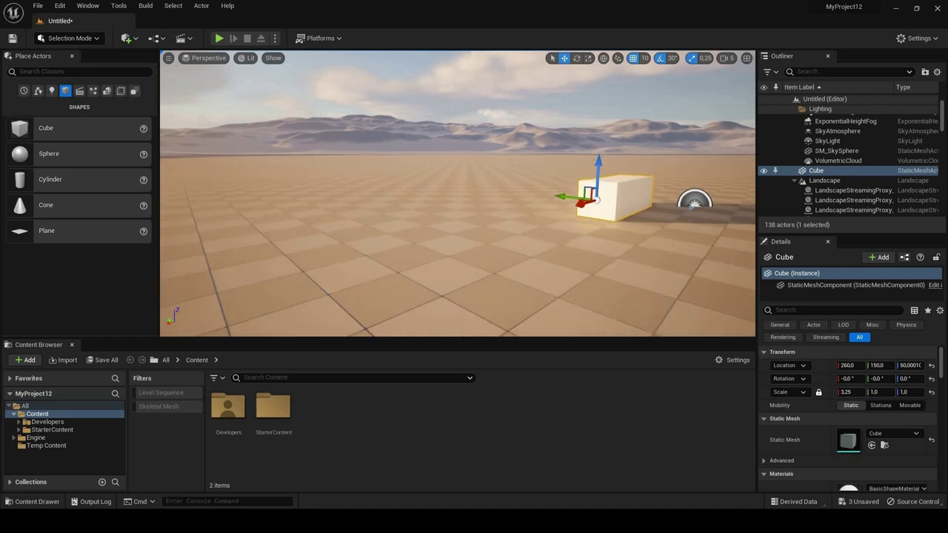
{"action": "middle_click_drag", "start_coordinate": [552, 251], "coordinate": [584, 257]}
{"action": "key", "text": "Left"}
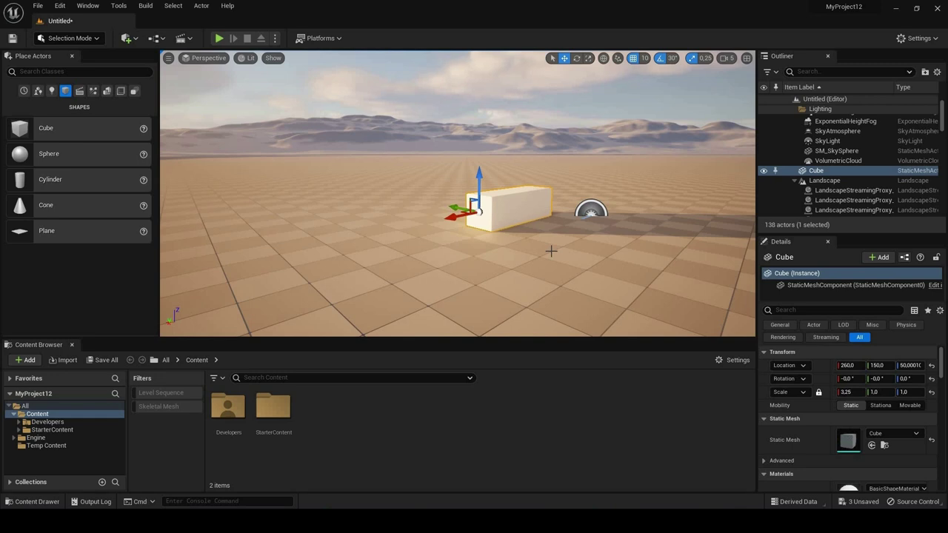
- Rotate the stretched cube to -30° about the X axis and return to the Move tool
{"action": "left_click", "coordinate": [604, 59]}
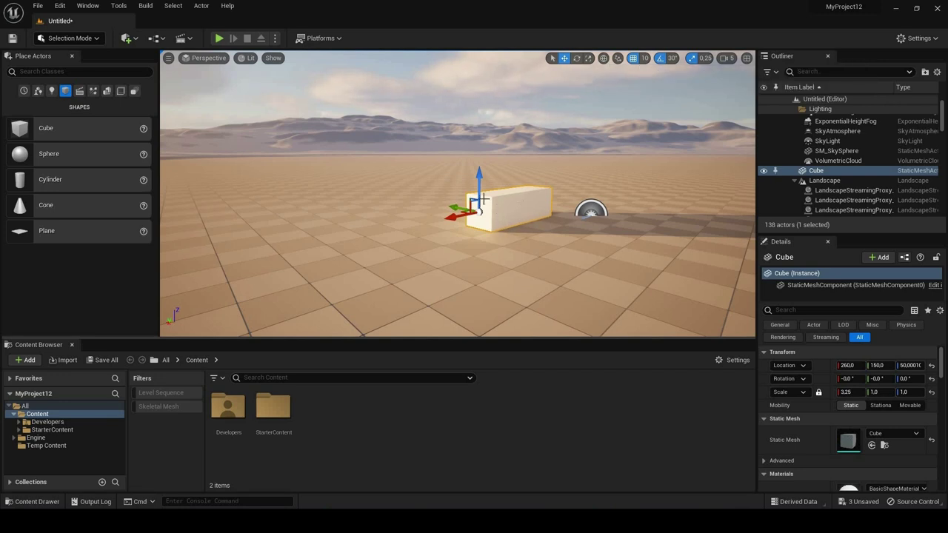
{"action": "key", "text": "r"}
{"action": "key", "text": "e"}
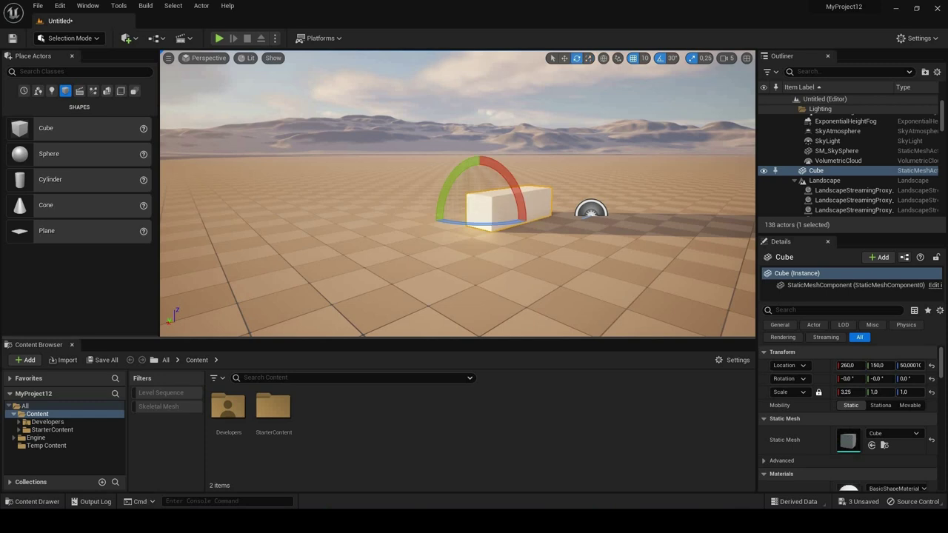
{"action": "left_click_drag", "start_coordinate": [533, 237], "coordinate": [474, 238]}
{"action": "key", "text": "w"}
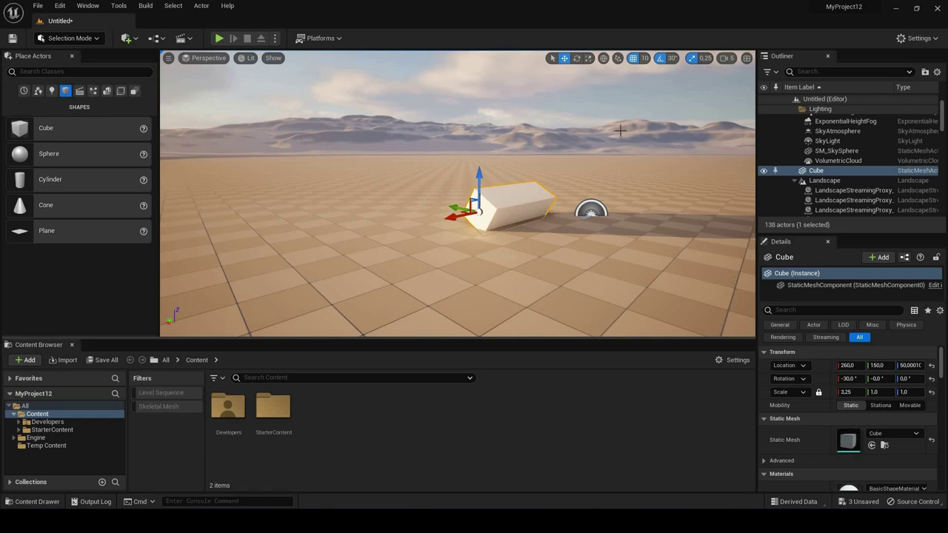
- Switch the transform gizmo to local space and move the tilted cube along its X axis to X 210
{"action": "left_click", "coordinate": [603, 58]}
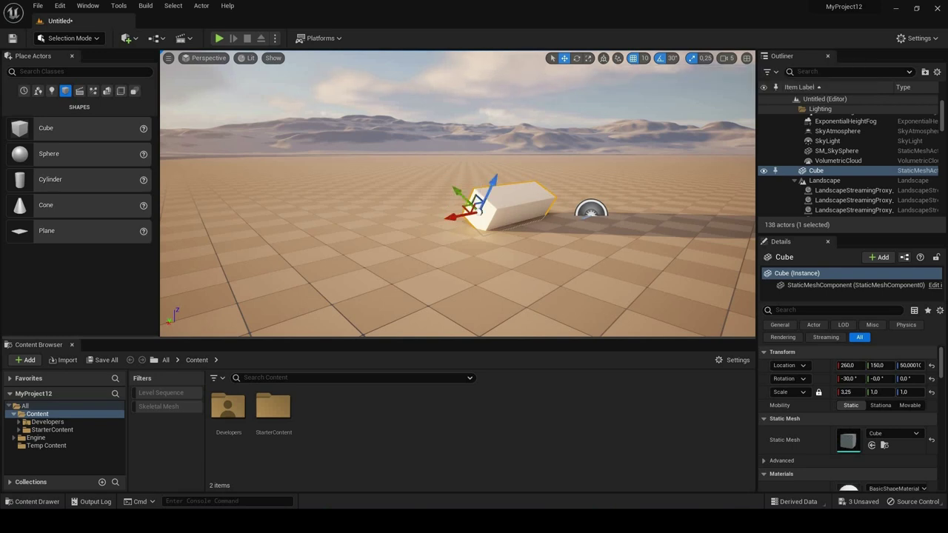
{"action": "mouse_move", "coordinate": [457, 235]}
{"action": "left_mouse_down"}
{"action": "mouse_move", "coordinate": [355, 259]}
{"action": "mouse_move", "coordinate": [457, 235]}
{"action": "left_mouse_up"}
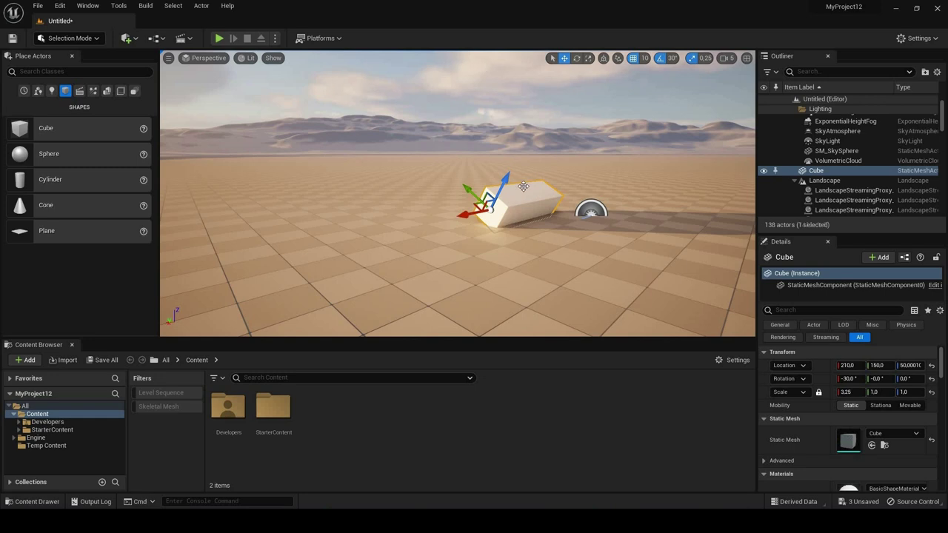
- Rotate the cube back to 0° about X and duplicate it along the X axis, placing the copy at X 680
{"action": "key", "text": "r"}
{"action": "key", "text": "e"}
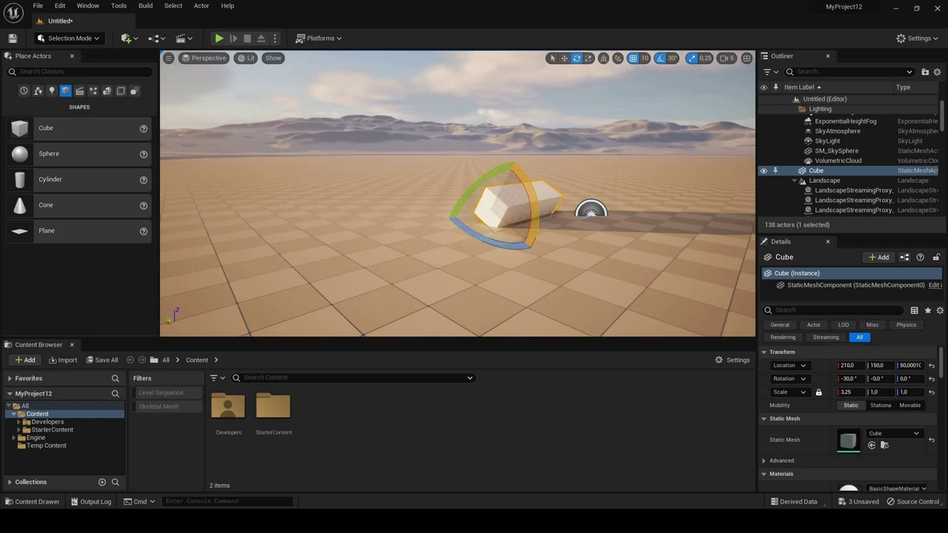
{"action": "left_click_drag", "start_coordinate": [529, 213], "coordinate": [571, 215]}
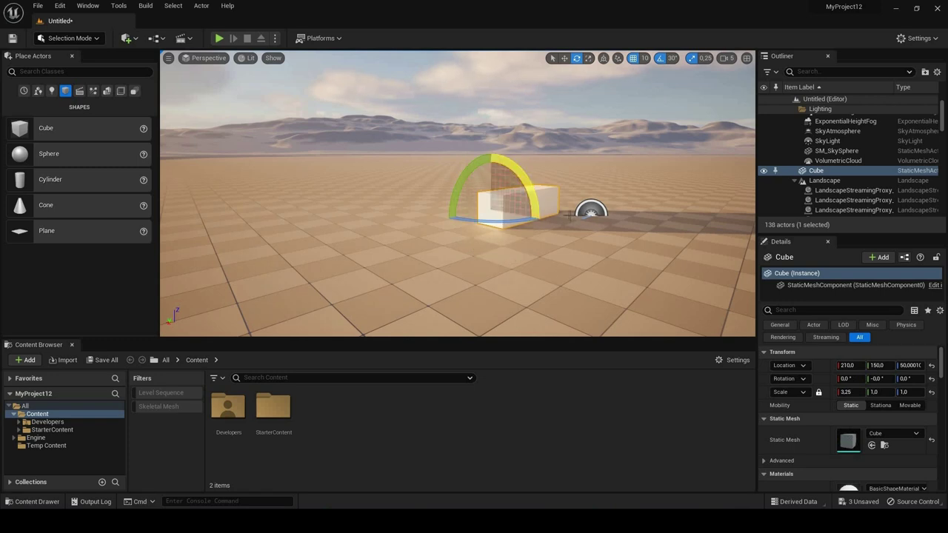
{"action": "key", "text": "w"}
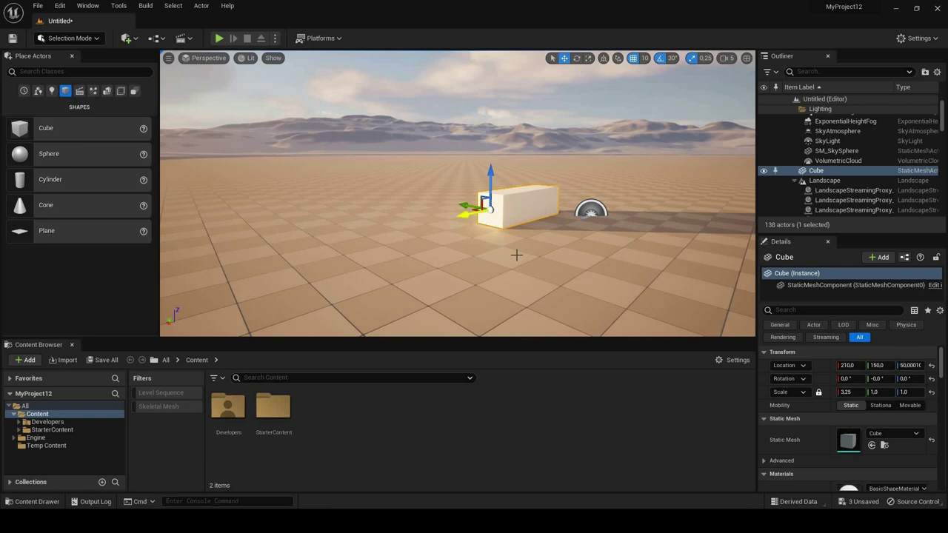
{"action": "left_click_drag", "start_coordinate": [465, 213], "coordinate": [320, 243], "text": "alt"}
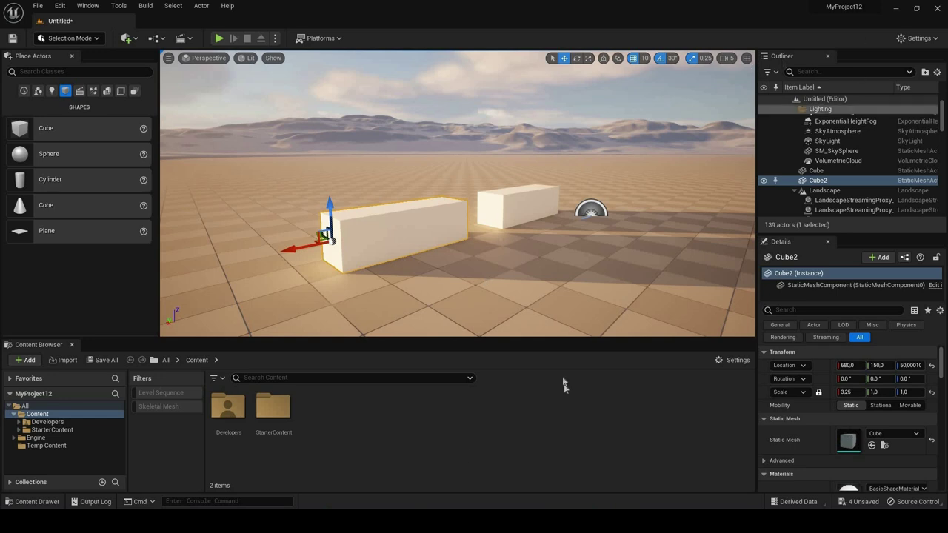
- Dock the Outliner beside the Content Browser, and restore the editor's arrangement by loading the UE4 Classic Layout
{"action": "left_click_drag", "start_coordinate": [782, 57], "coordinate": [196, 80]}
{"action": "left_click_drag", "start_coordinate": [404, 345], "coordinate": [404, 345]}
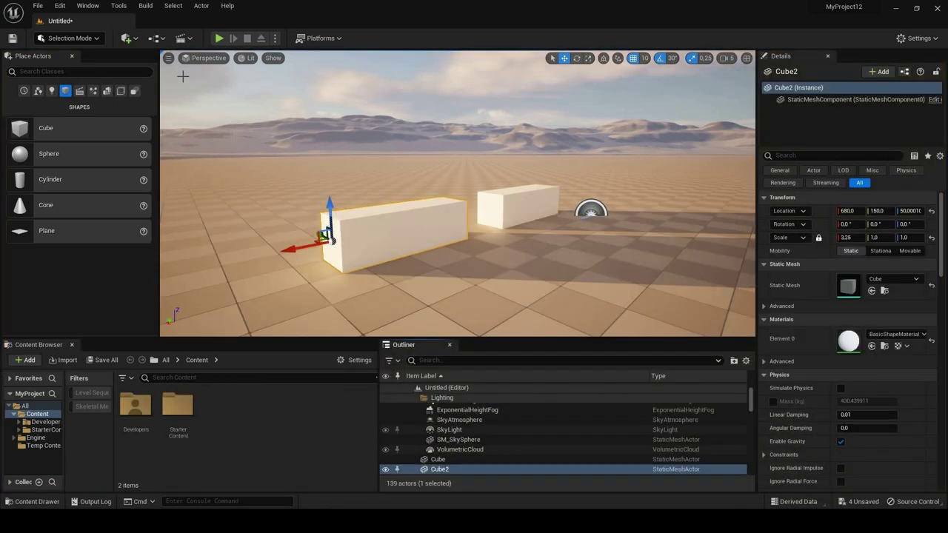
{"action": "left_click", "coordinate": [87, 6]}
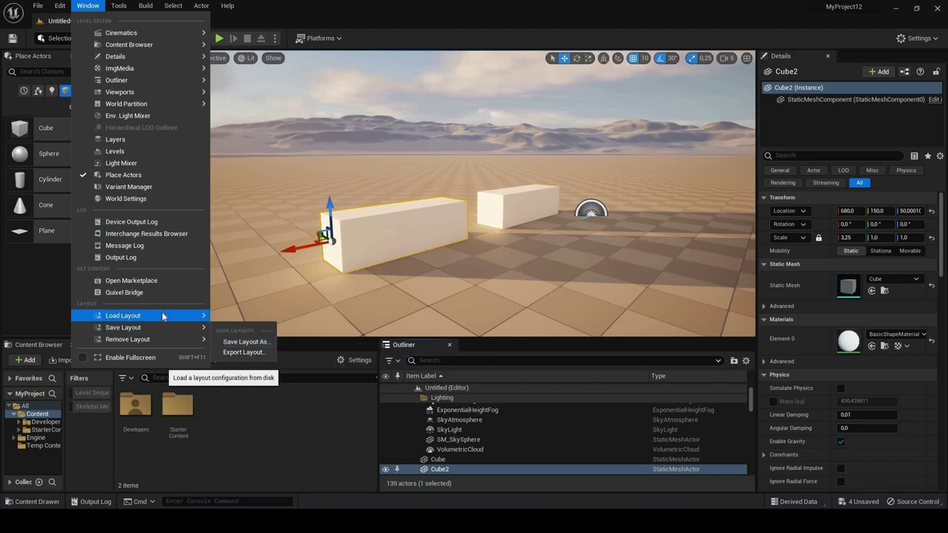
{"action": "mouse_move", "coordinate": [163, 316]}
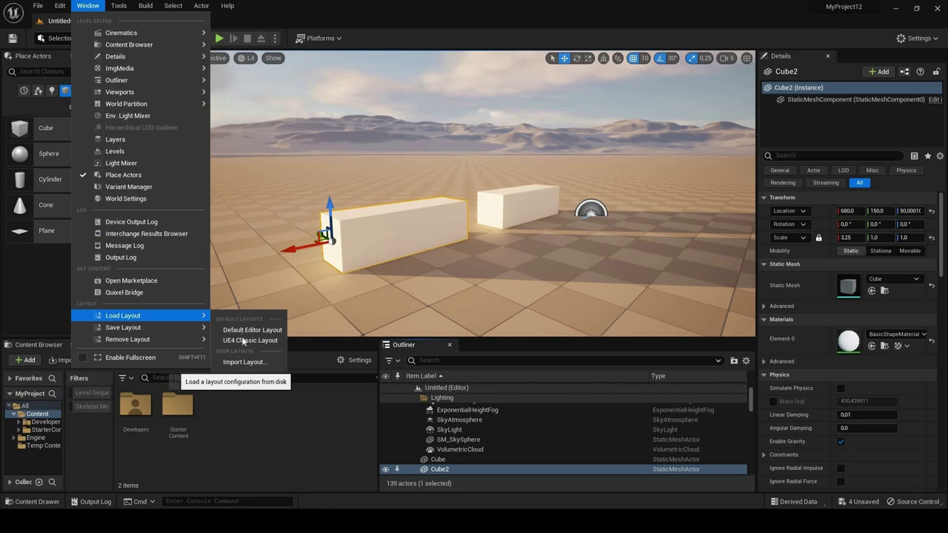
{"action": "key", "text": "Return"}
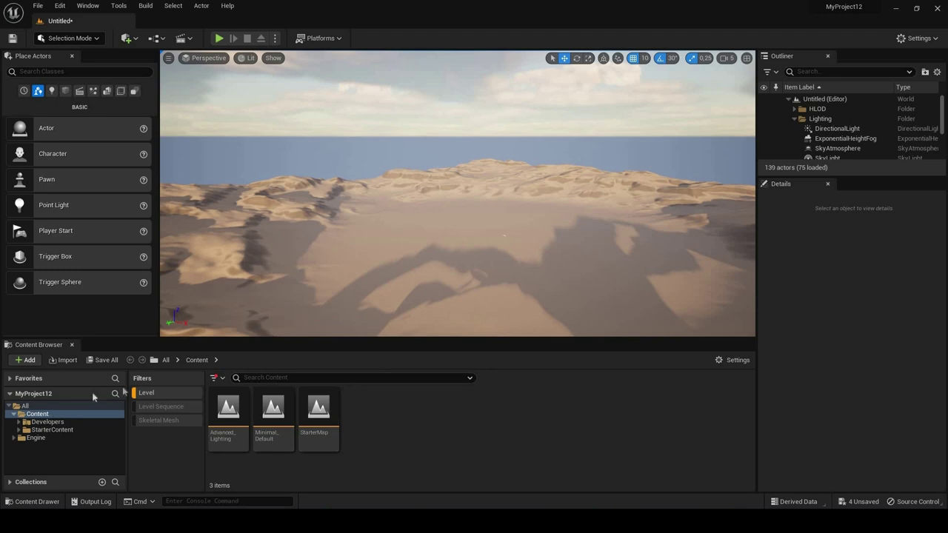
- Turn off the Level filter in the Content Browser and add a Material filter for the Content folder
{"action": "left_click", "coordinate": [151, 394]}
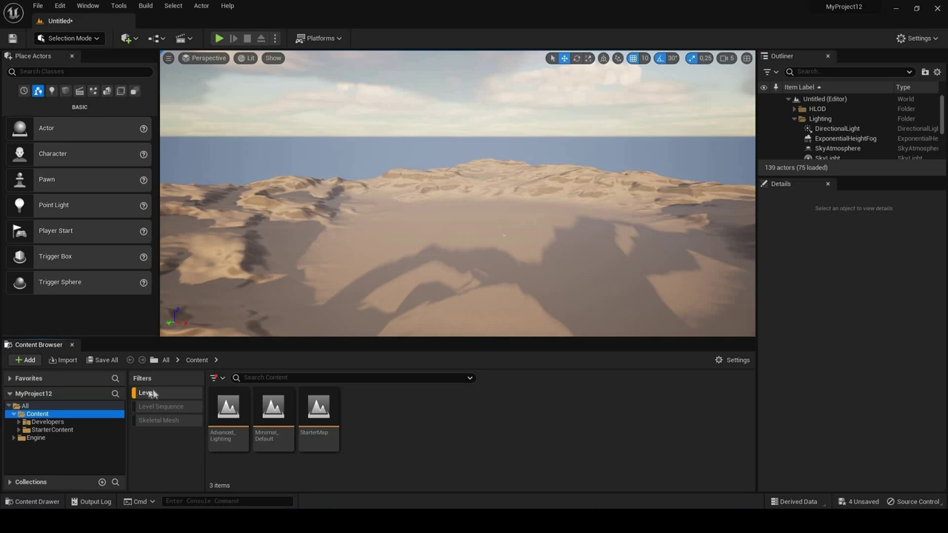
{"action": "left_click", "coordinate": [154, 394]}
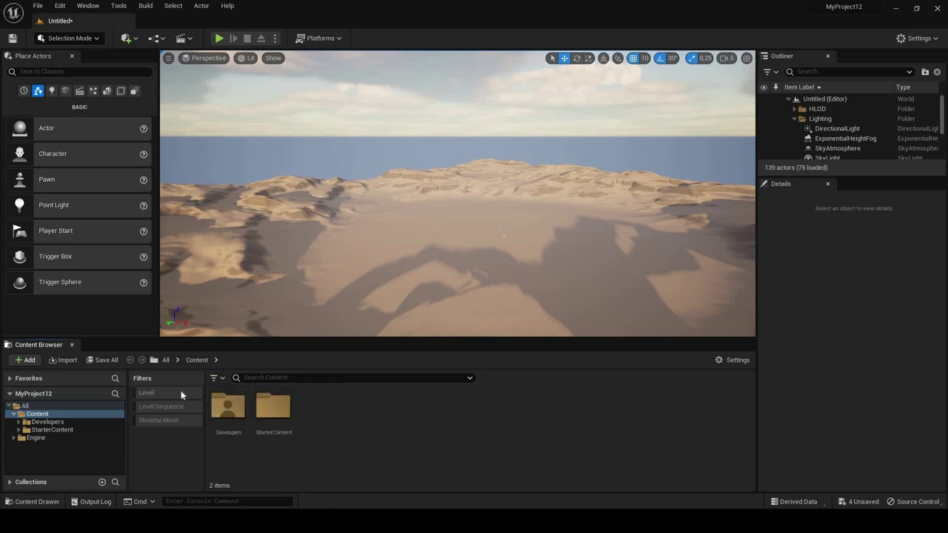
{"action": "left_click", "coordinate": [218, 379]}
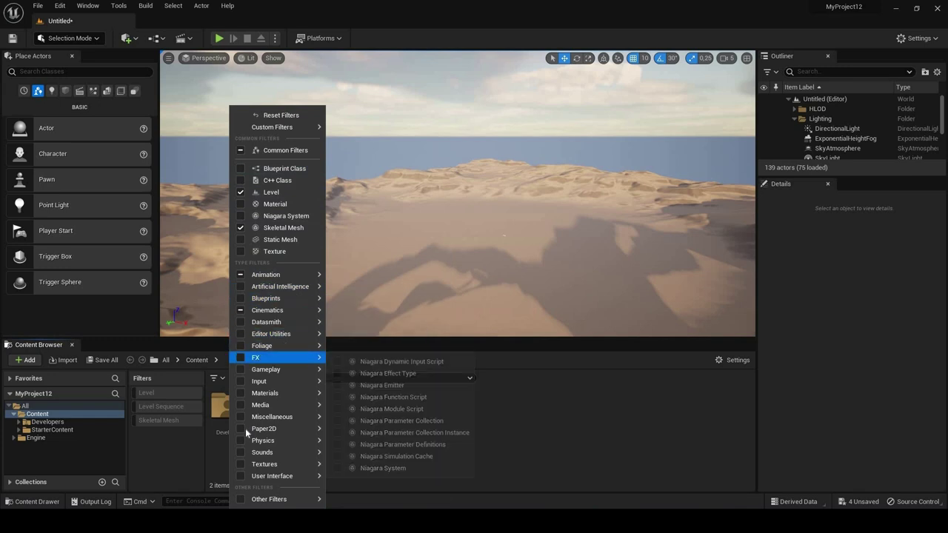
{"action": "mouse_move", "coordinate": [245, 428]}
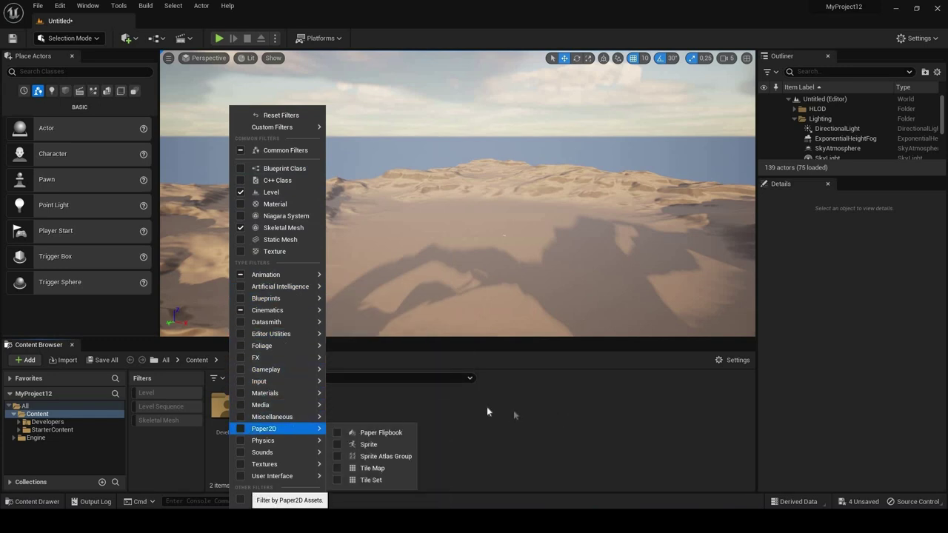
{"action": "left_click", "coordinate": [241, 192]}
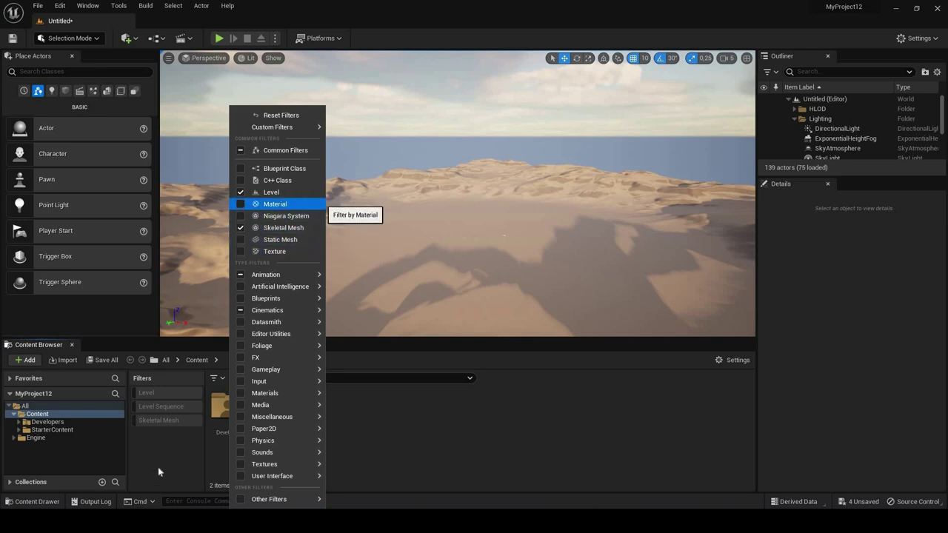
{"action": "key", "text": "Return"}
{"action": "left_click", "coordinate": [213, 478]}
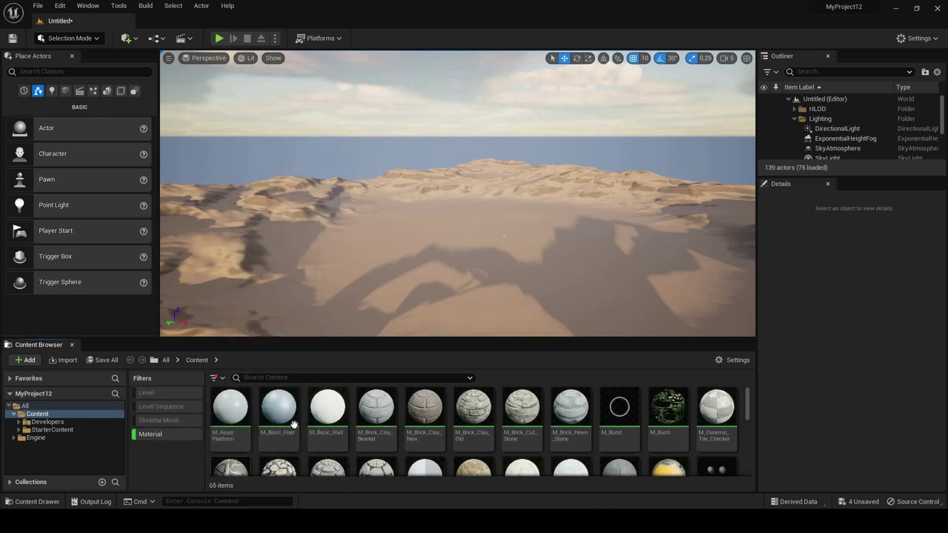
- Browse the filtered materials, search them for "brick", and clear both the search and the Material filter
{"action": "mouse_move", "coordinate": [281, 406]}
{"action": "scroll", "coordinate": [282, 406], "scroll_direction": "down", "scroll_amount": 2}
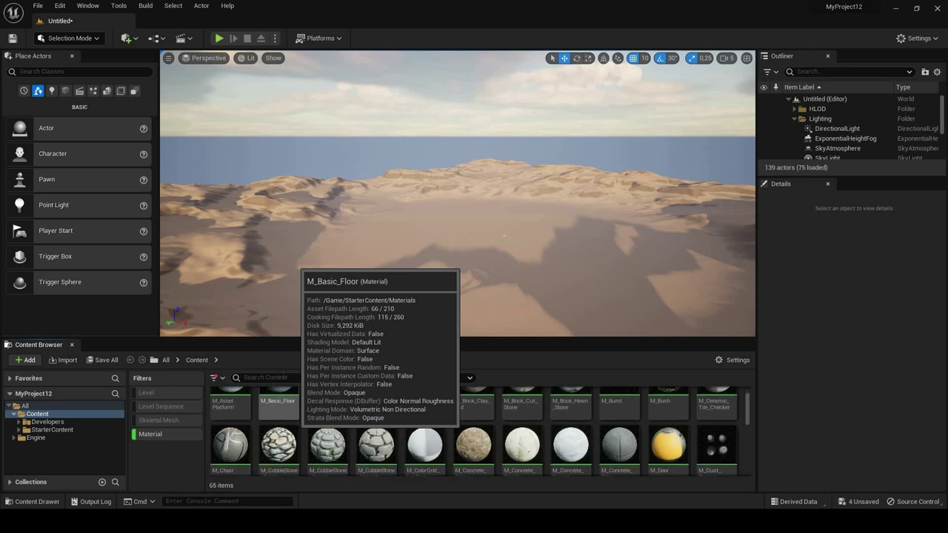
{"action": "scroll", "coordinate": [282, 406], "scroll_direction": "up", "scroll_amount": 2}
{"action": "left_click", "coordinate": [283, 377]}
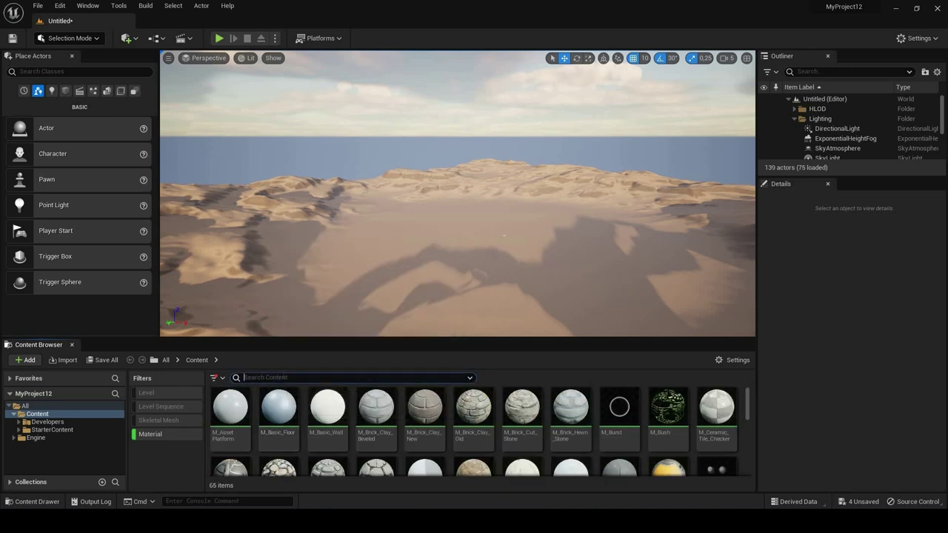
{"action": "type", "text": "brick"}
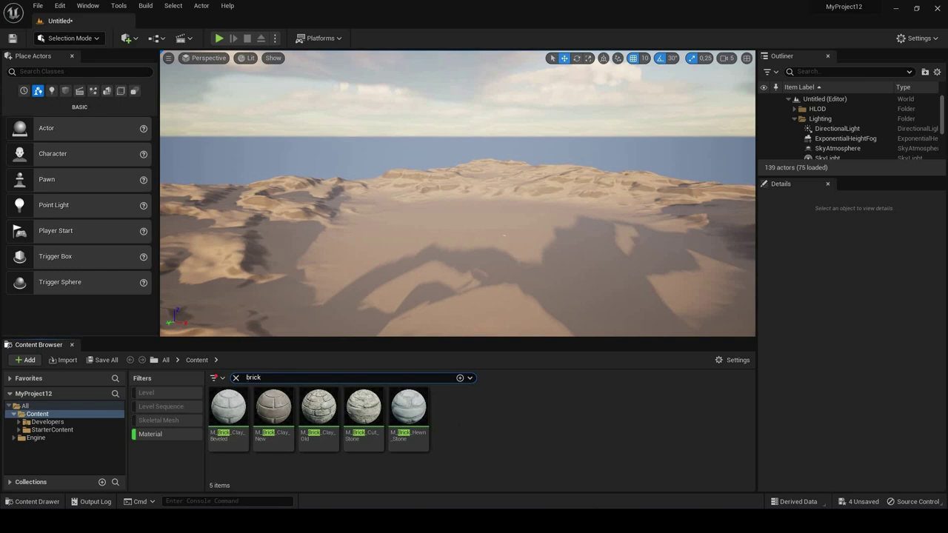
{"action": "left_click", "coordinate": [236, 378]}
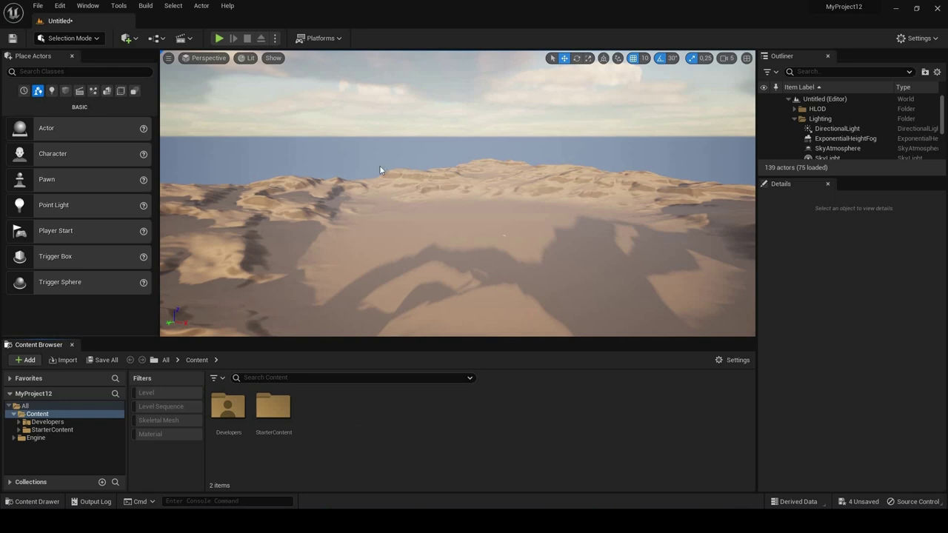
- Add a Level asset named L_Main to the Content folder, and delete it again
{"action": "right_click", "coordinate": [356, 426]}
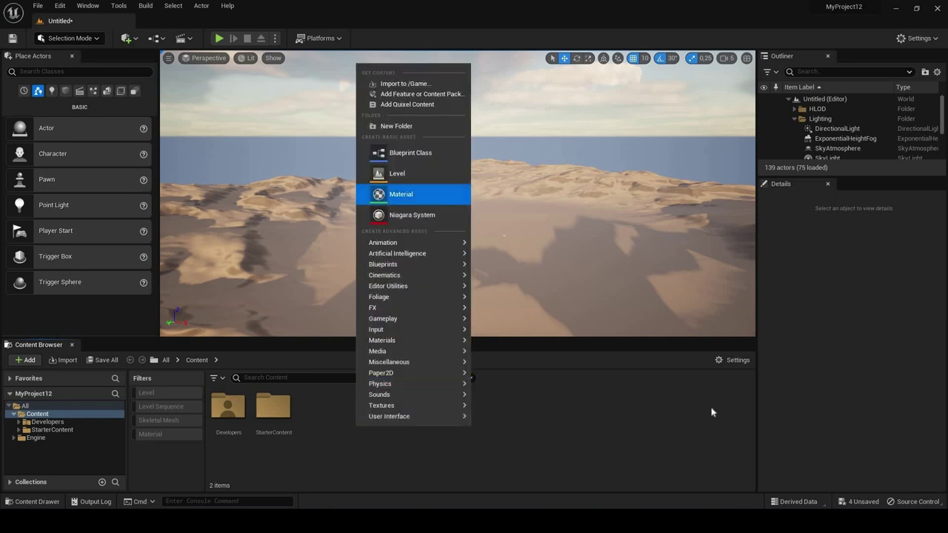
{"action": "left_click", "coordinate": [27, 360]}
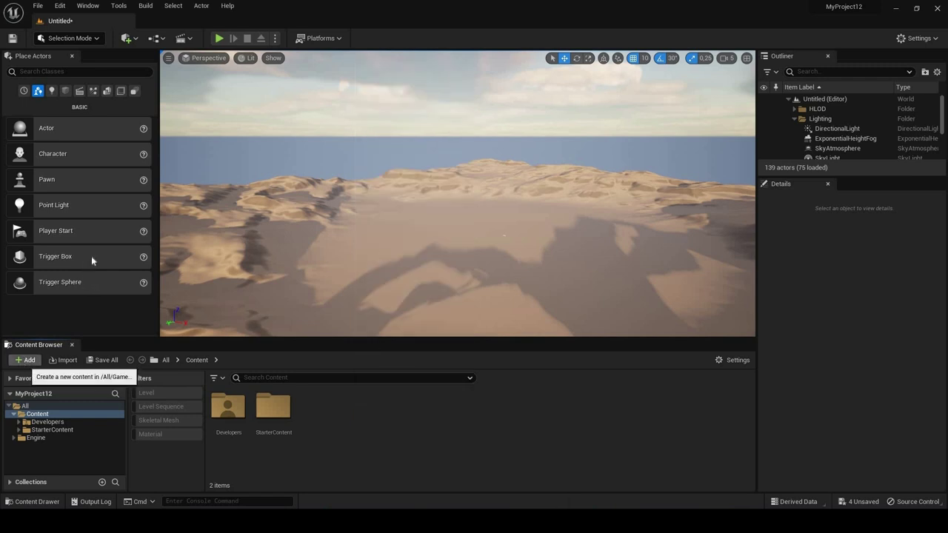
{"action": "left_click", "coordinate": [28, 360]}
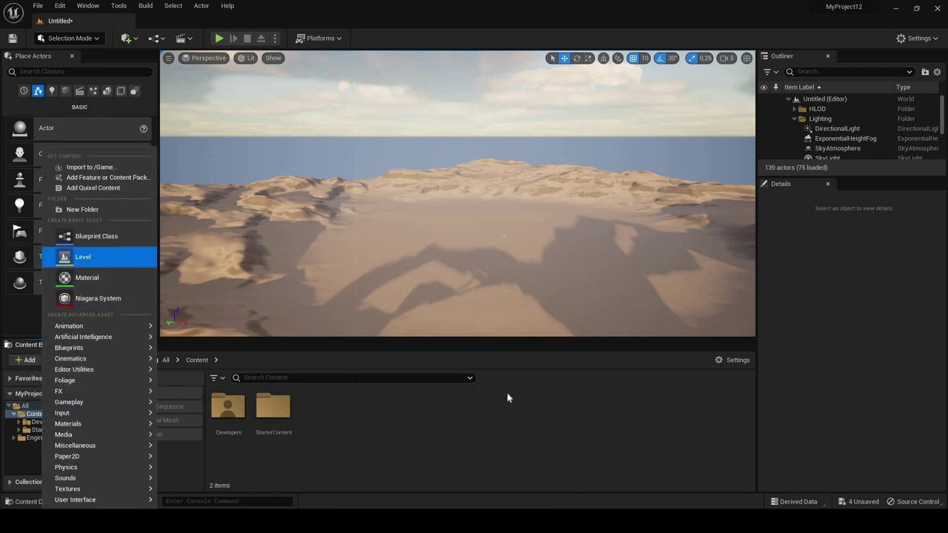
{"action": "key", "text": "Return"}
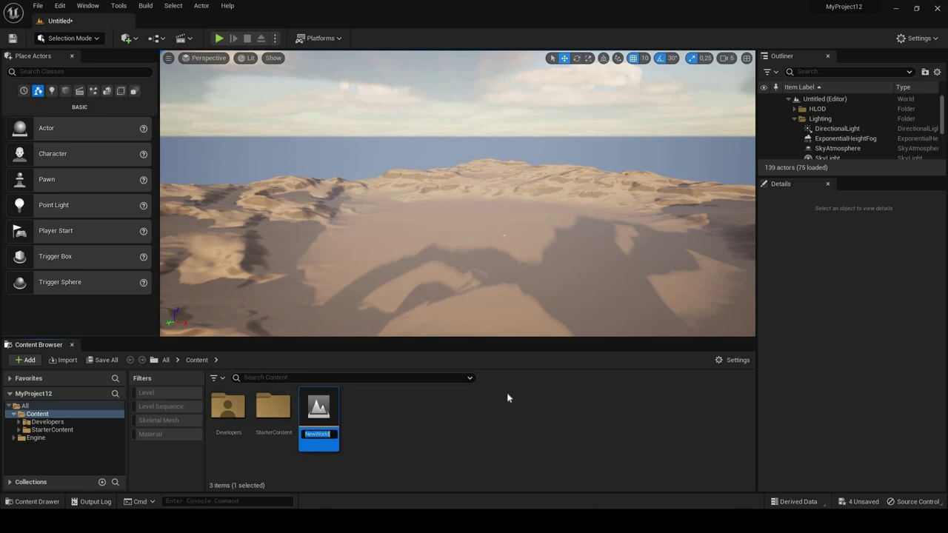
{"action": "type", "text": "L_Main"}
{"action": "key", "text": "Return"}
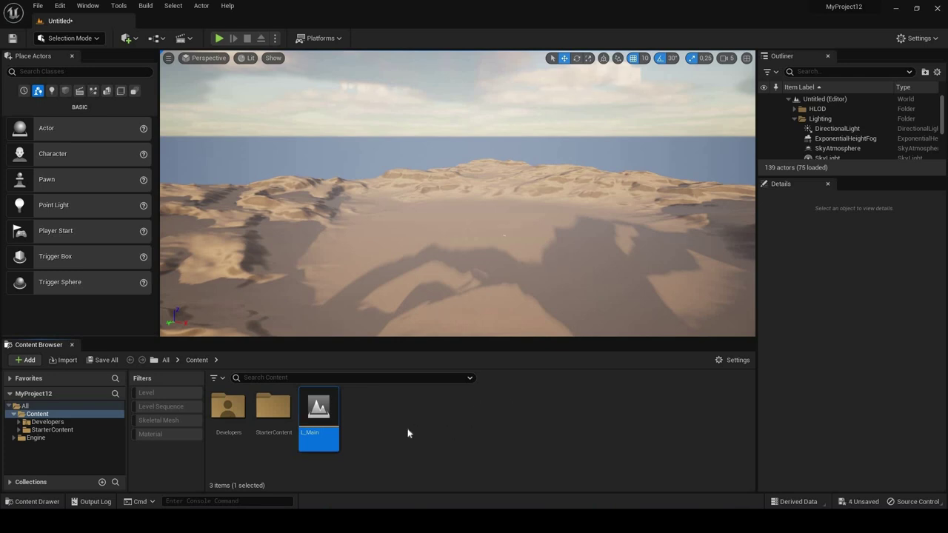
{"action": "key", "text": "Delete"}
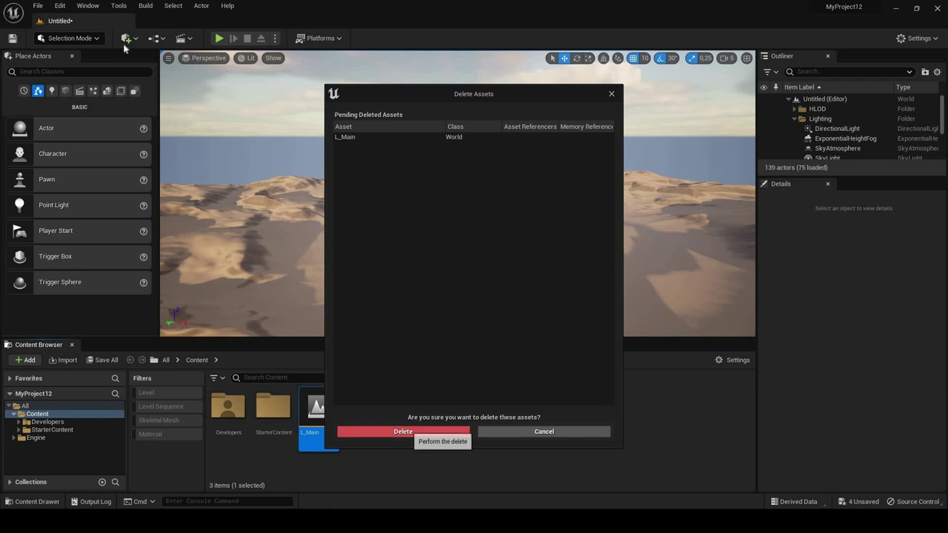
{"action": "left_click", "coordinate": [403, 432]}
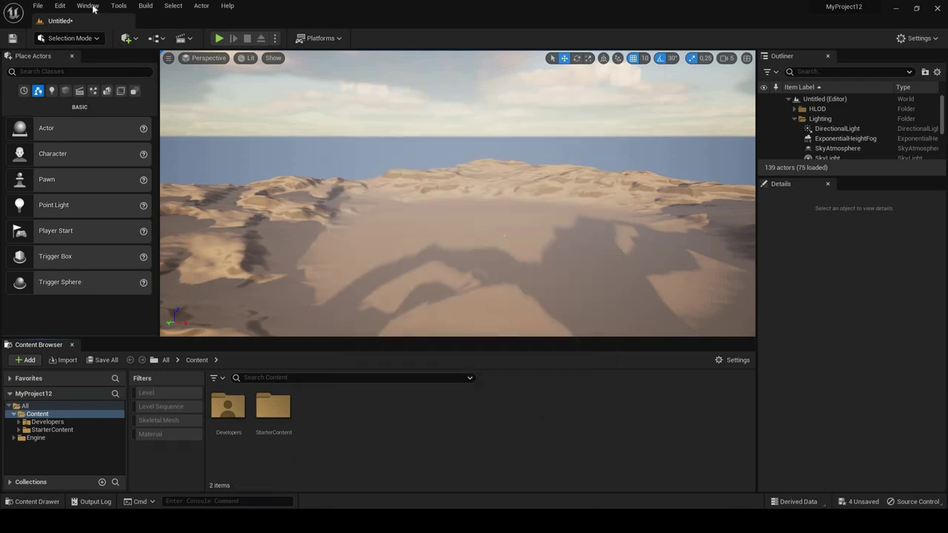
- Try to create a new level from the Empty Level template
{"action": "left_click", "coordinate": [88, 6]}
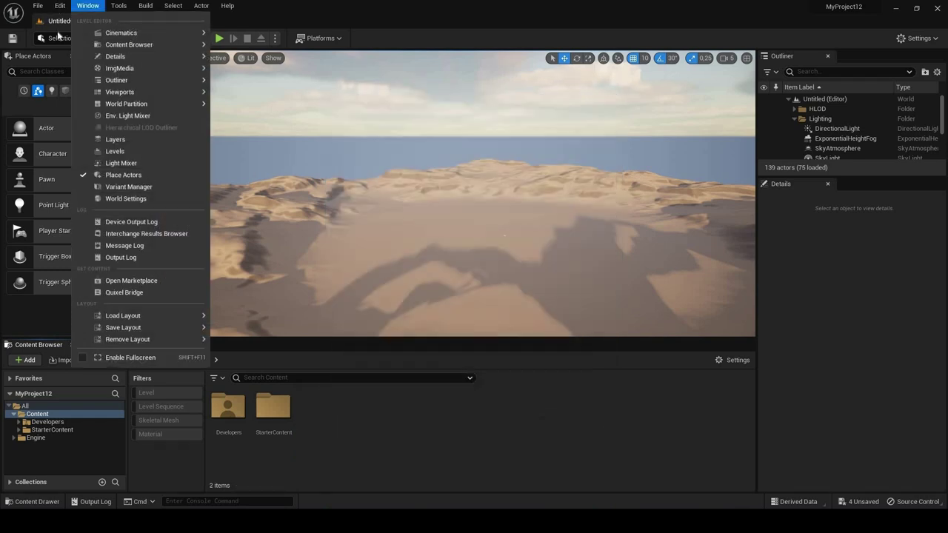
{"action": "mouse_move", "coordinate": [37, 6]}
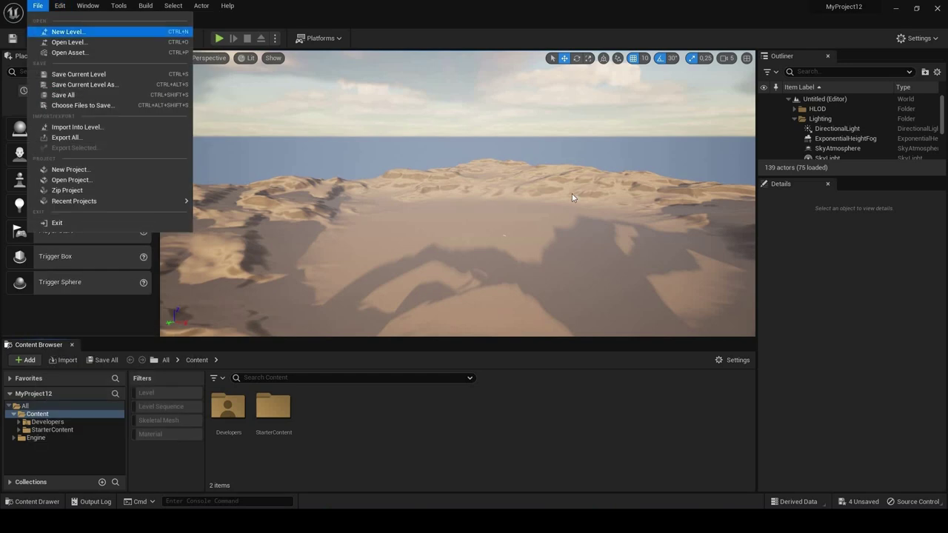
{"action": "key", "text": "Return"}
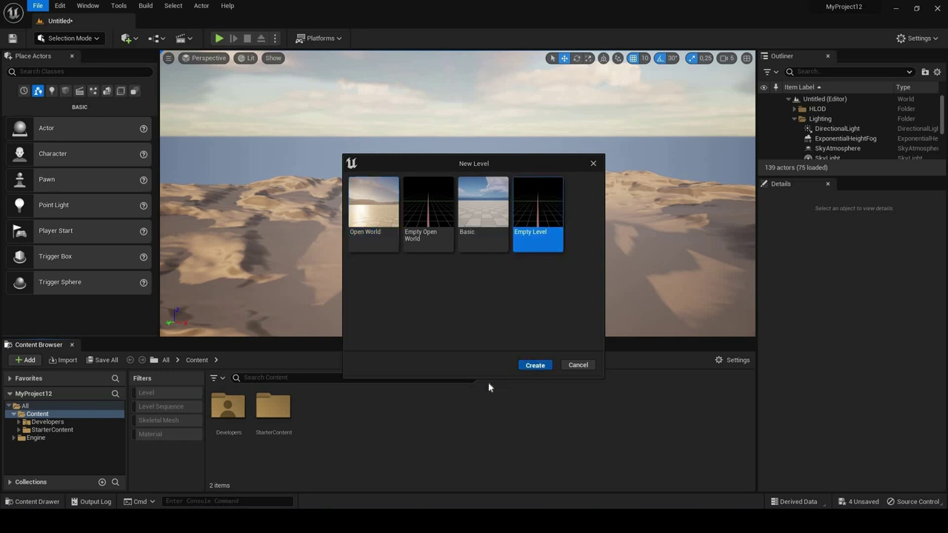
{"action": "key", "text": "Return"}
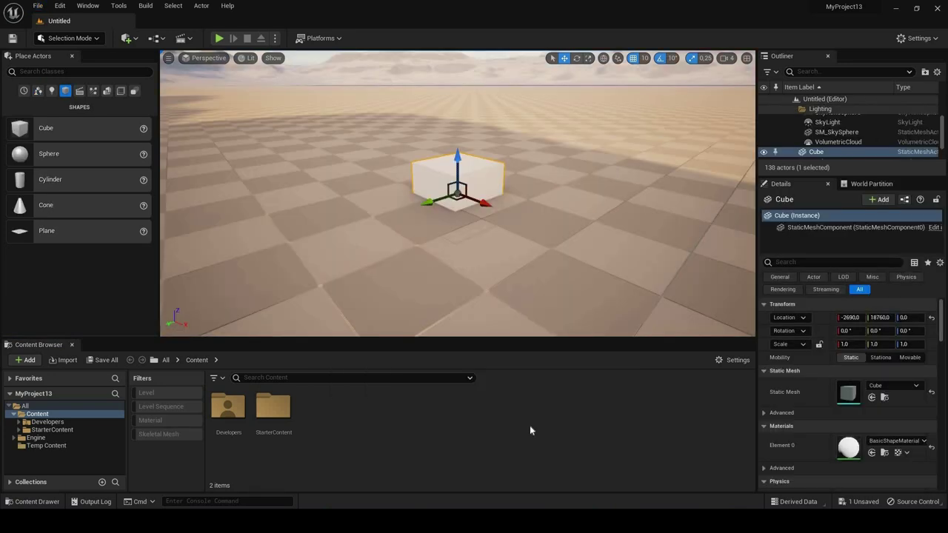
- Add a Level asset named L_Main_01 to the Content folder and save it
{"action": "right_click", "coordinate": [397, 422]}
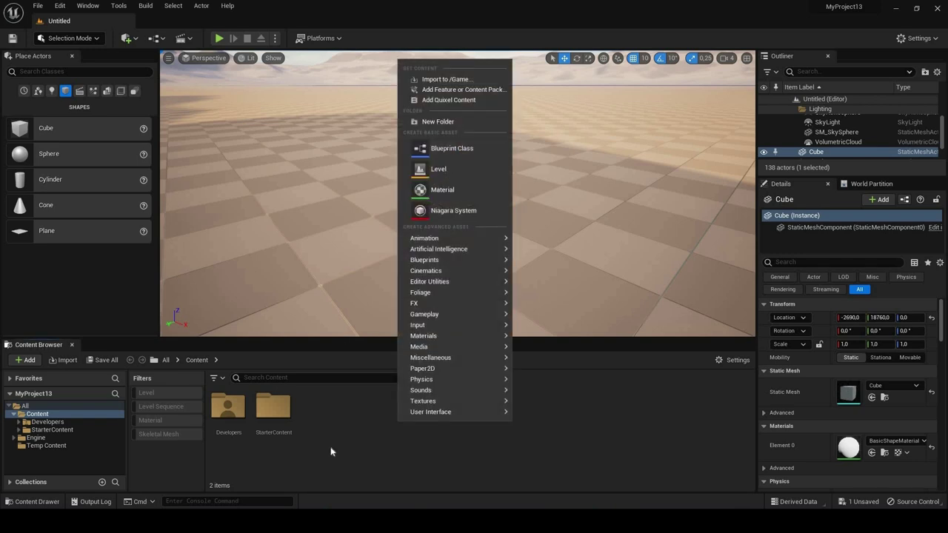
{"action": "key", "text": "Escape"}
{"action": "left_click", "coordinate": [25, 360]}
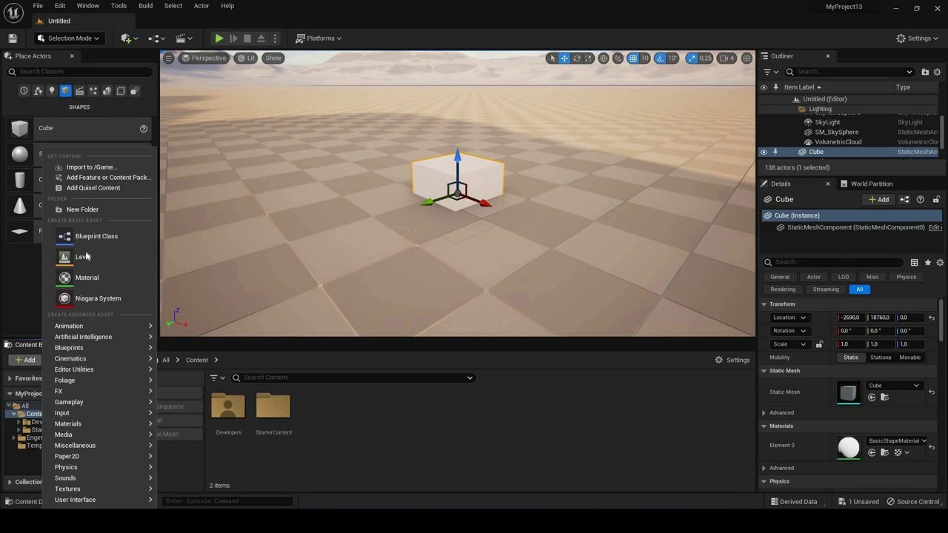
{"action": "key", "text": "Up"}
{"action": "key", "text": "Up"}
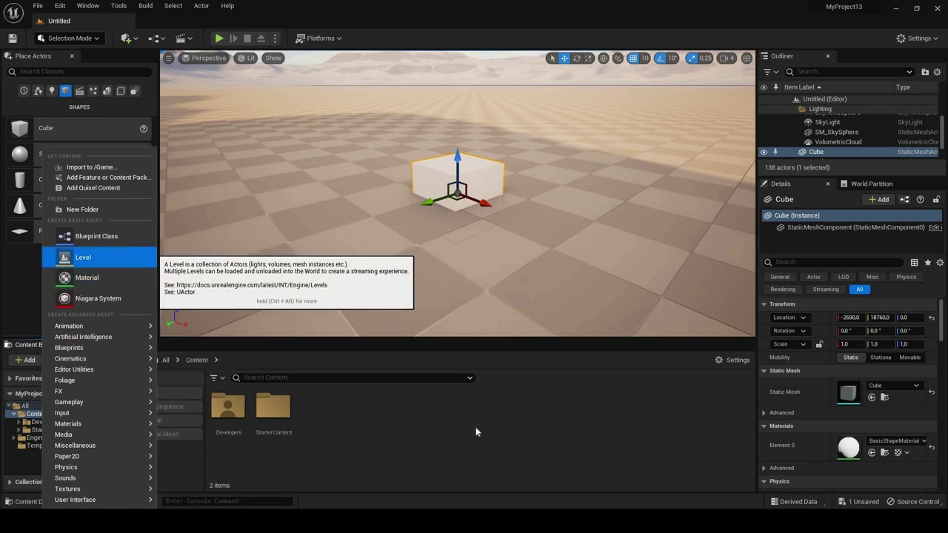
{"action": "key", "text": "Return"}
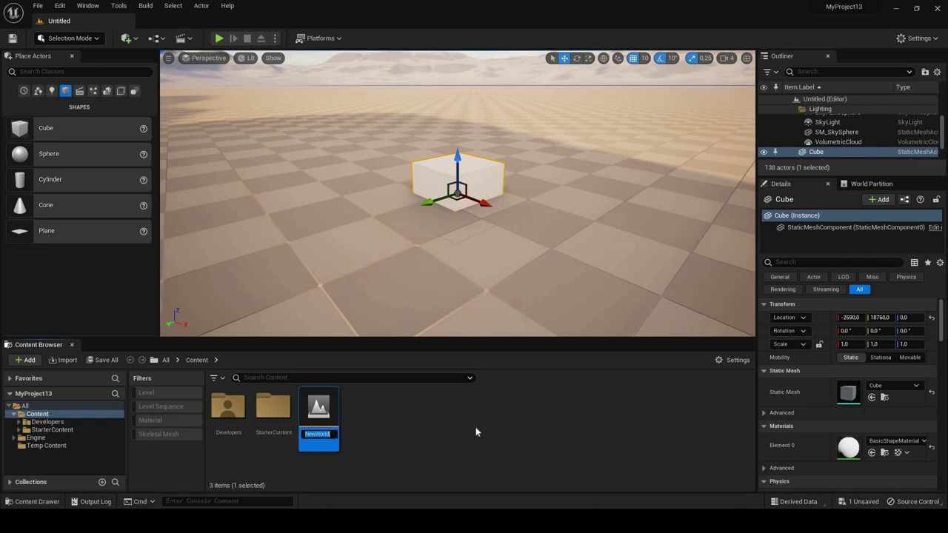
{"action": "type", "text": "L_Main_01"}
{"action": "key", "text": "Return"}
{"action": "key", "text": "ctrl+s"}
- Create a new level from the Empty Level template, saving the current level as L_Main_02, and reopen L_Main_02
{"action": "left_click", "coordinate": [38, 6]}
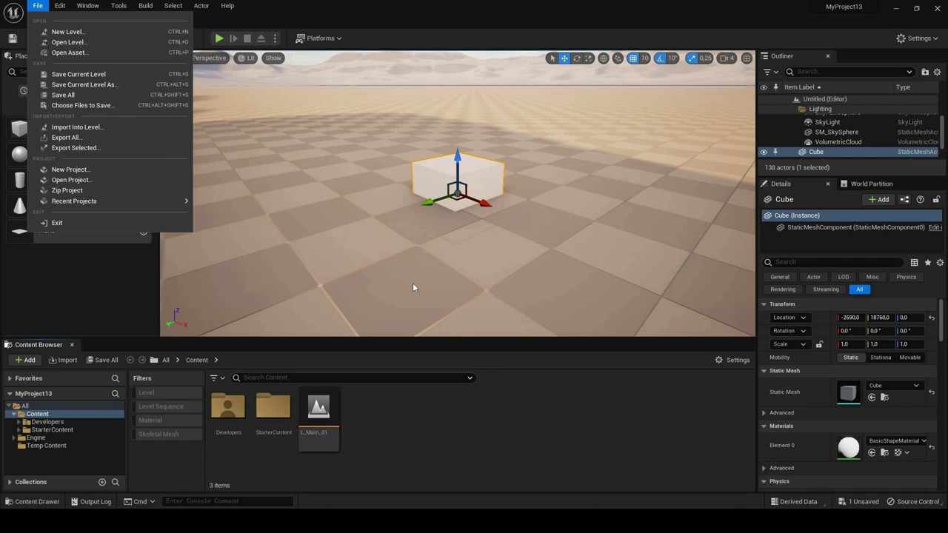
{"action": "left_click", "coordinate": [67, 31]}
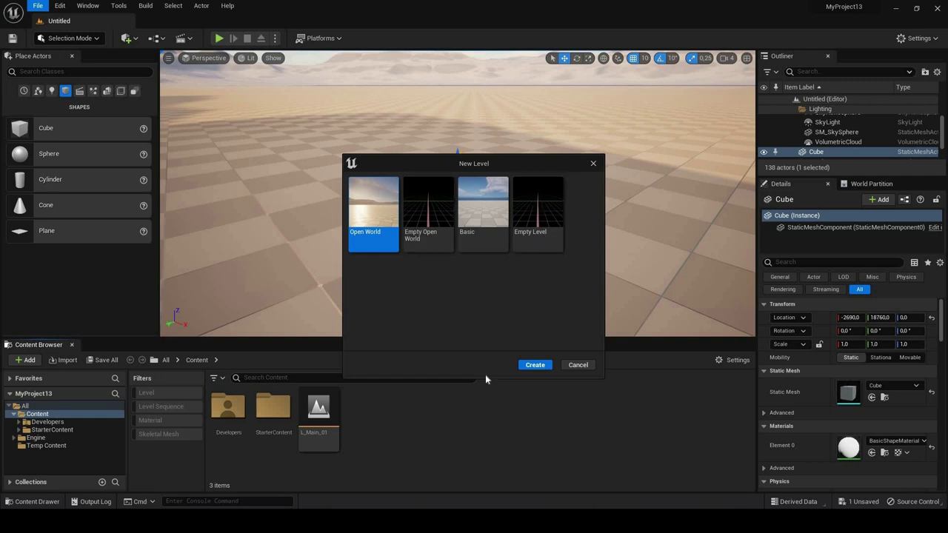
{"action": "left_click", "coordinate": [535, 366]}
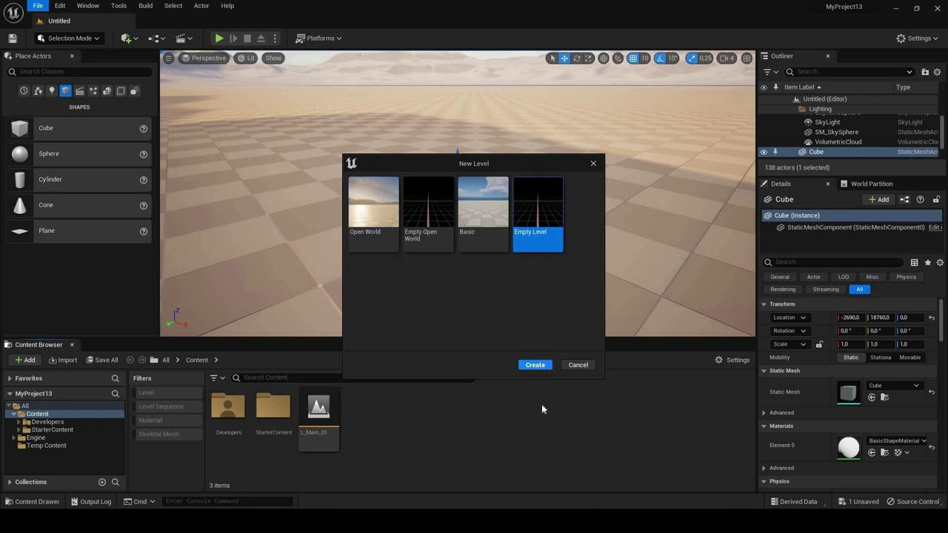
{"action": "key", "text": "Return"}
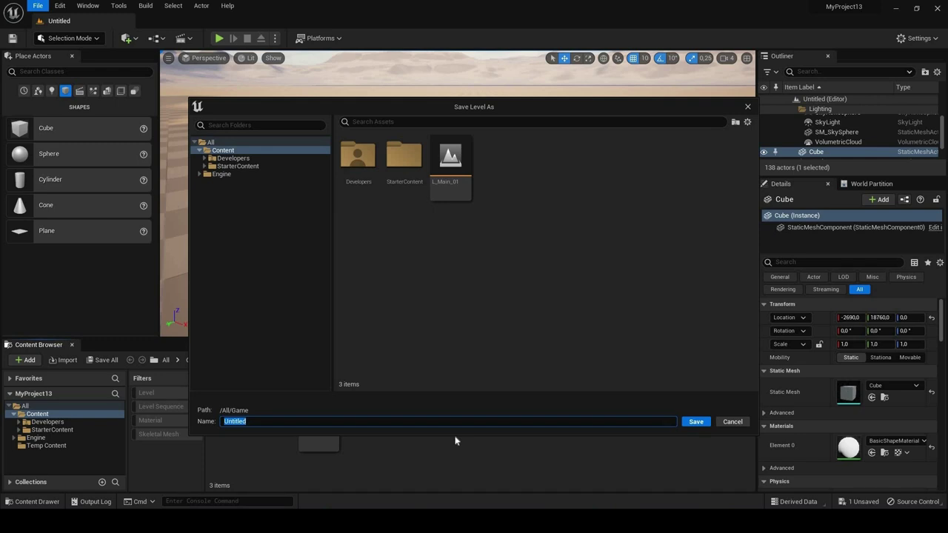
{"action": "type", "text": "L_Main_02"}
{"action": "key", "text": "Return"}
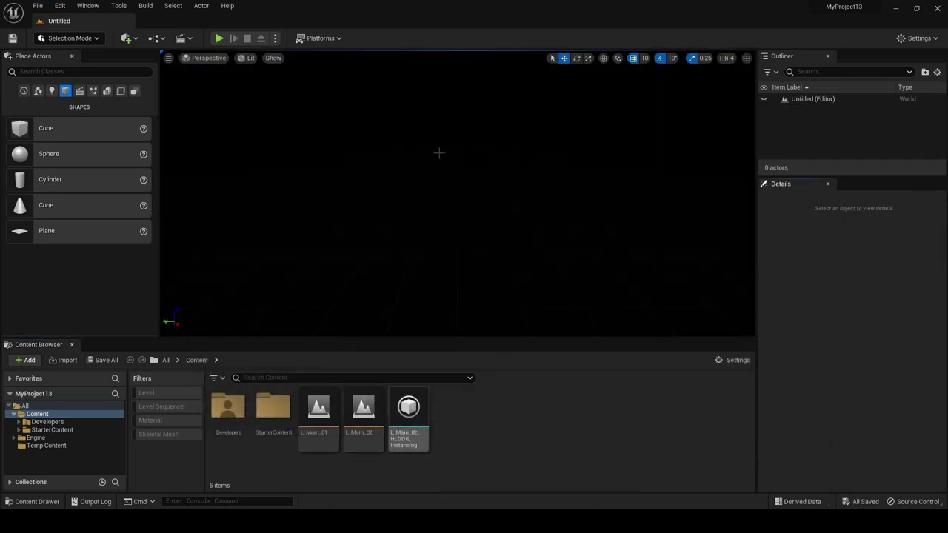
{"action": "double_click", "coordinate": [363, 411]}
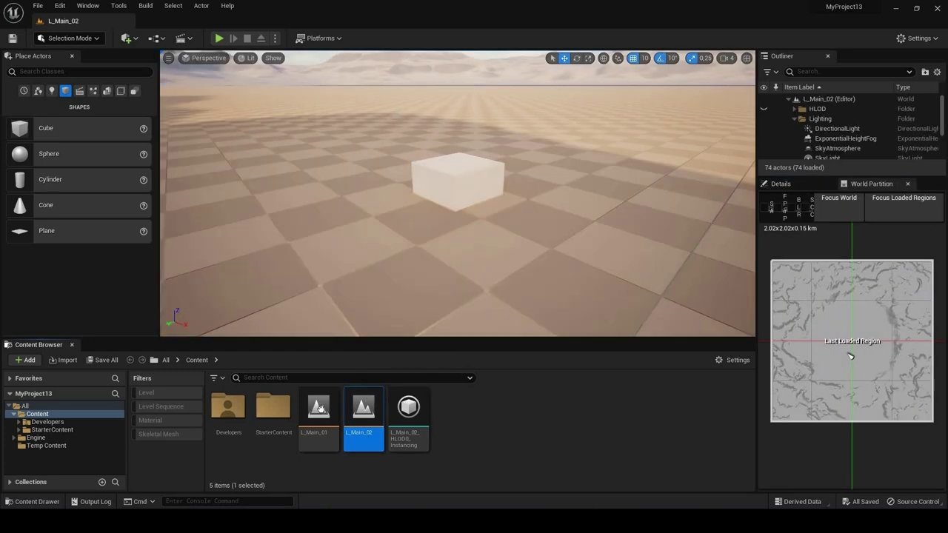
- Open L_Main_01 and add a sky light, atmospheric light, sky atmosphere, volumetric cloud and height fog with the Env. Light Mixer
{"action": "double_click", "coordinate": [318, 409]}
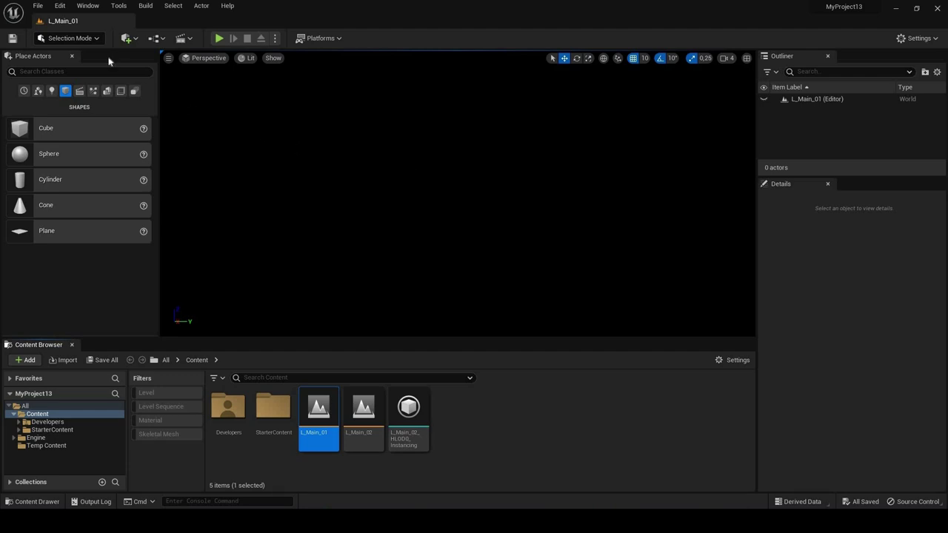
{"action": "left_click", "coordinate": [87, 6]}
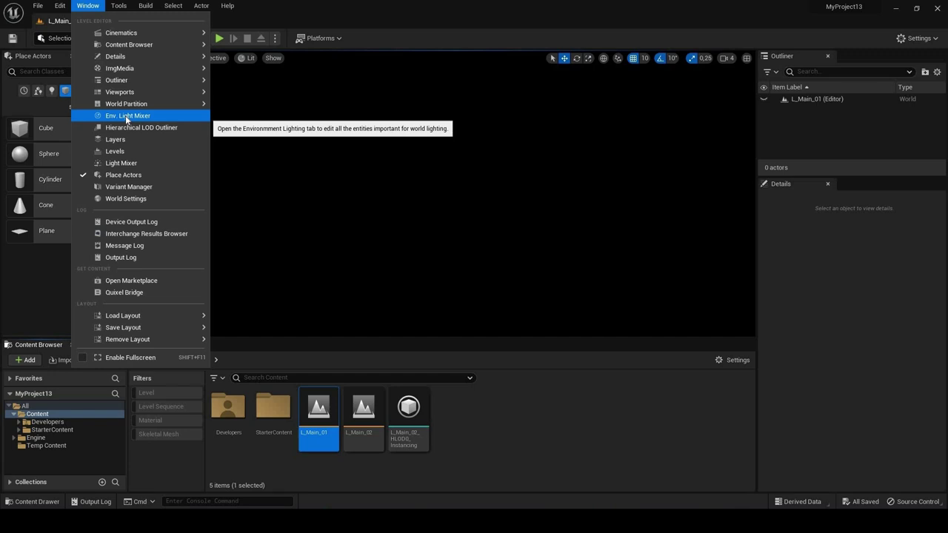
{"action": "left_click", "coordinate": [125, 116]}
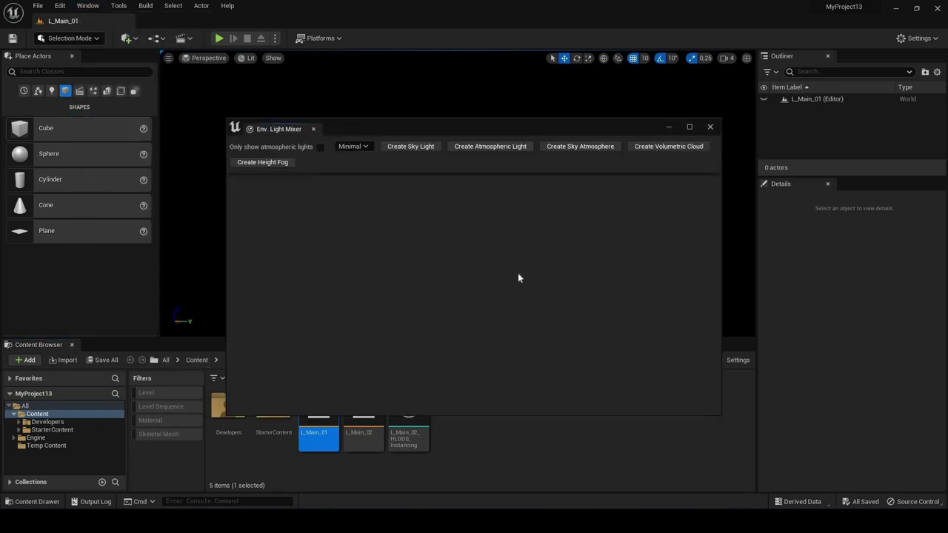
{"action": "left_click", "coordinate": [416, 147]}
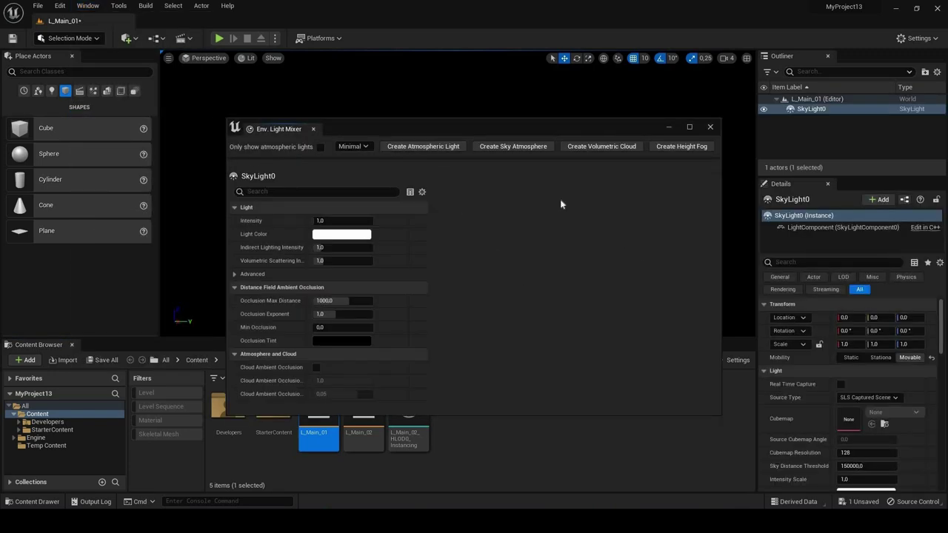
{"action": "left_click", "coordinate": [437, 146]}
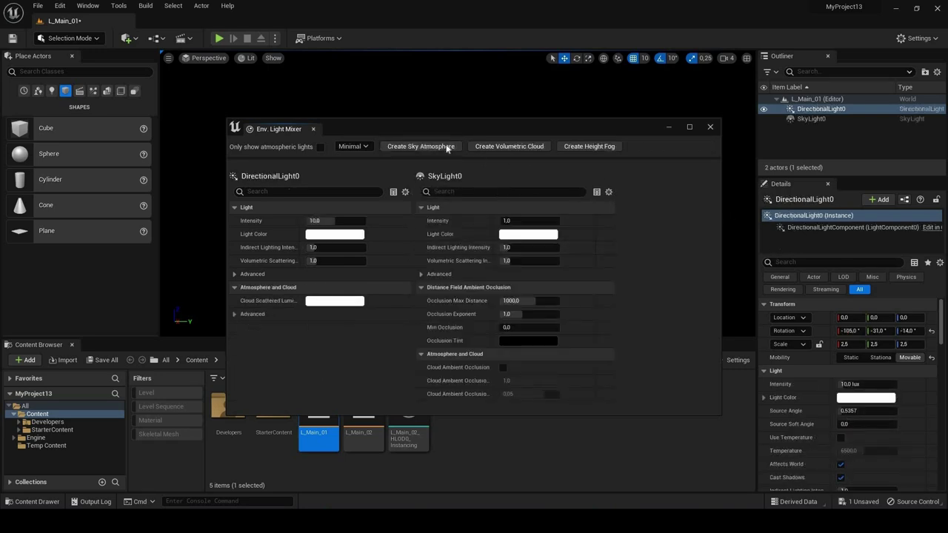
{"action": "left_click", "coordinate": [444, 146]}
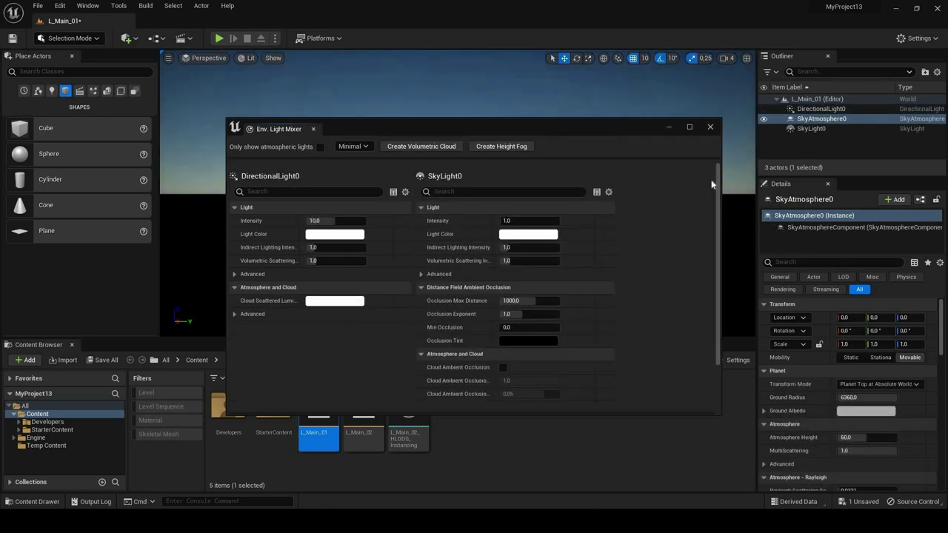
{"action": "left_click", "coordinate": [421, 146]}
{"action": "left_click", "coordinate": [413, 146]}
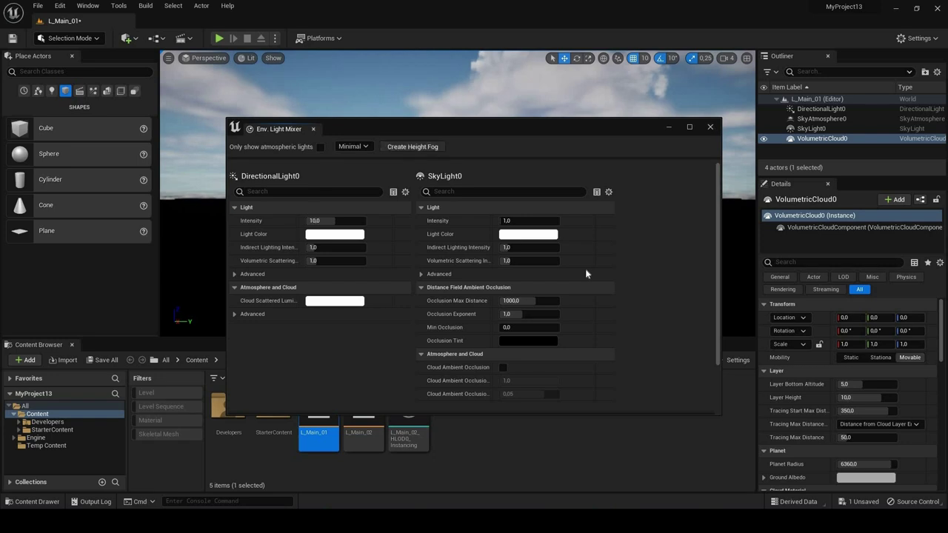
{"action": "key", "text": "alt+F4"}
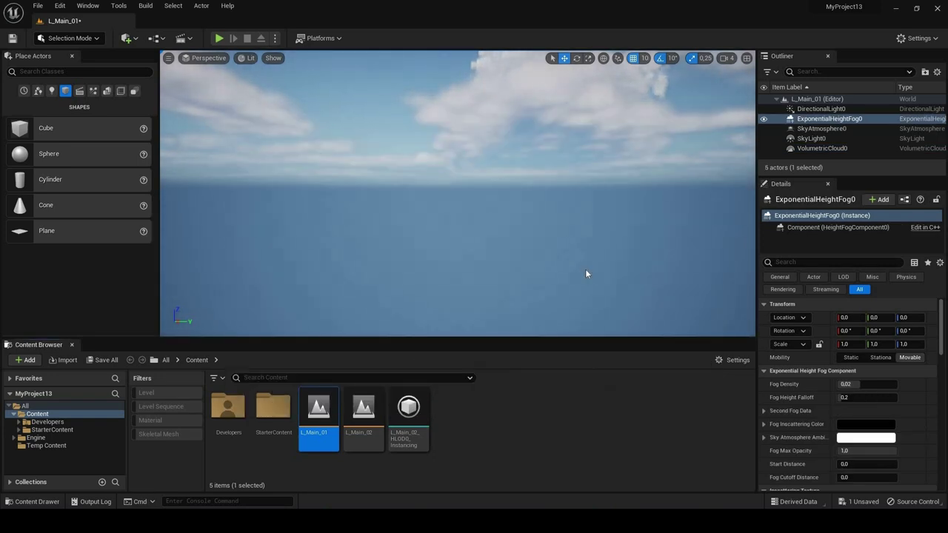
- Switch to Landscape mode and create a new landscape with the default settings
{"action": "left_click", "coordinate": [97, 39]}
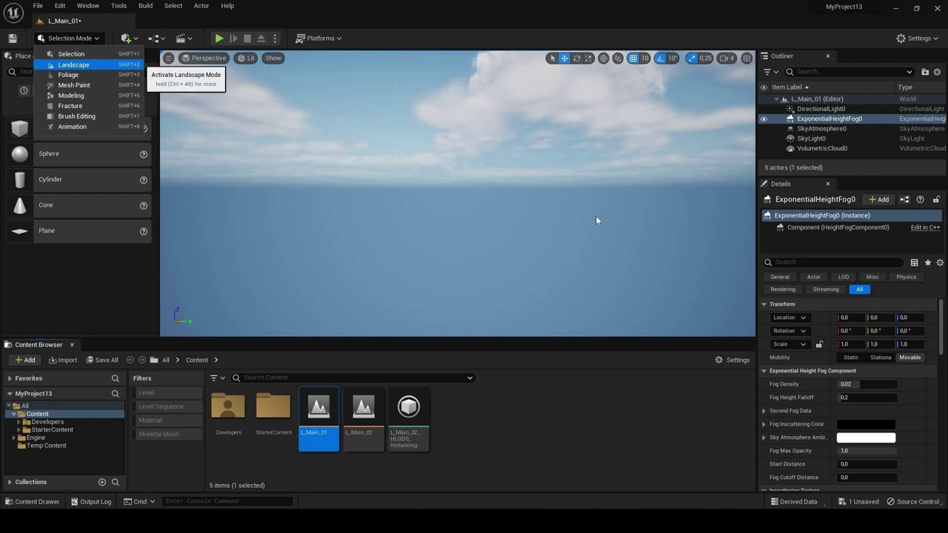
{"action": "left_click", "coordinate": [81, 64]}
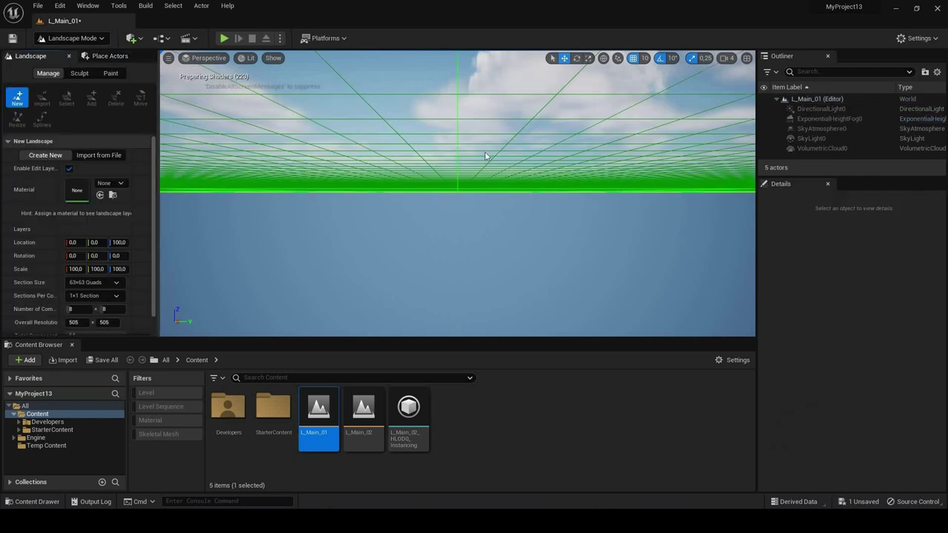
{"action": "right_click_drag", "start_coordinate": [486, 155], "coordinate": [486, 156]}
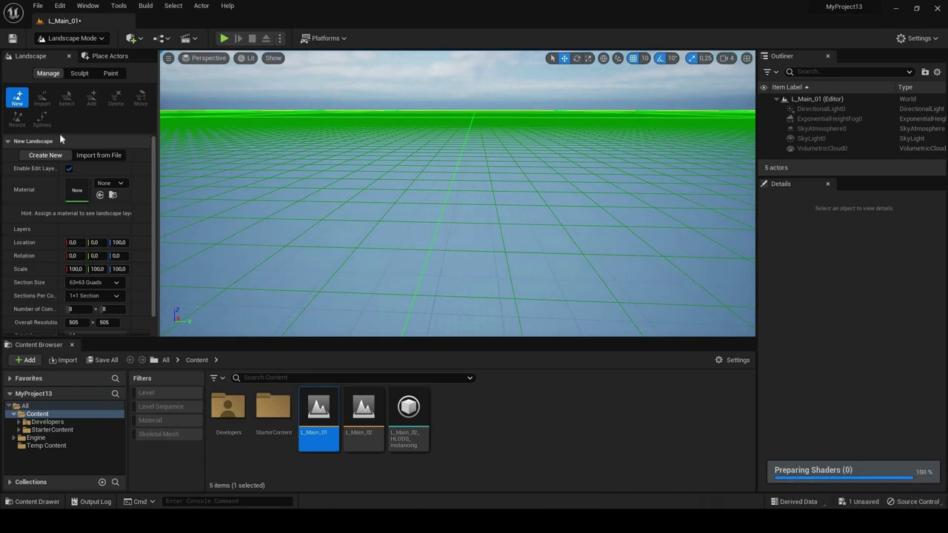
{"action": "scroll", "coordinate": [76, 329], "scroll_direction": "down", "scroll_amount": 1}
{"action": "left_click", "coordinate": [69, 328]}
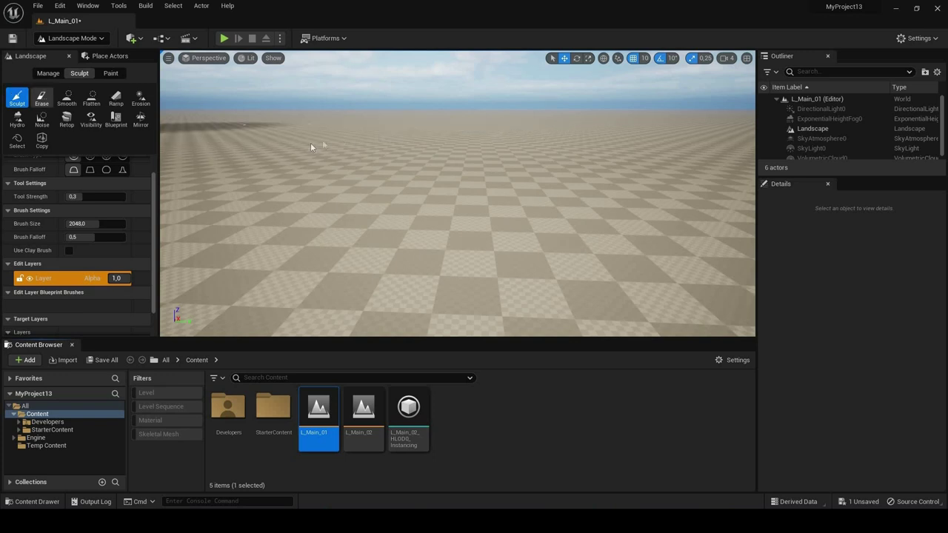
- Sculpt raised and lowered terrain across the landscape with the 2048 brush at strength 0.3, undoing one raised stroke
{"action": "left_click_drag", "start_coordinate": [570, 145], "coordinate": [695, 87]}
{"action": "right_click_drag", "start_coordinate": [695, 87], "coordinate": [256, 72]}
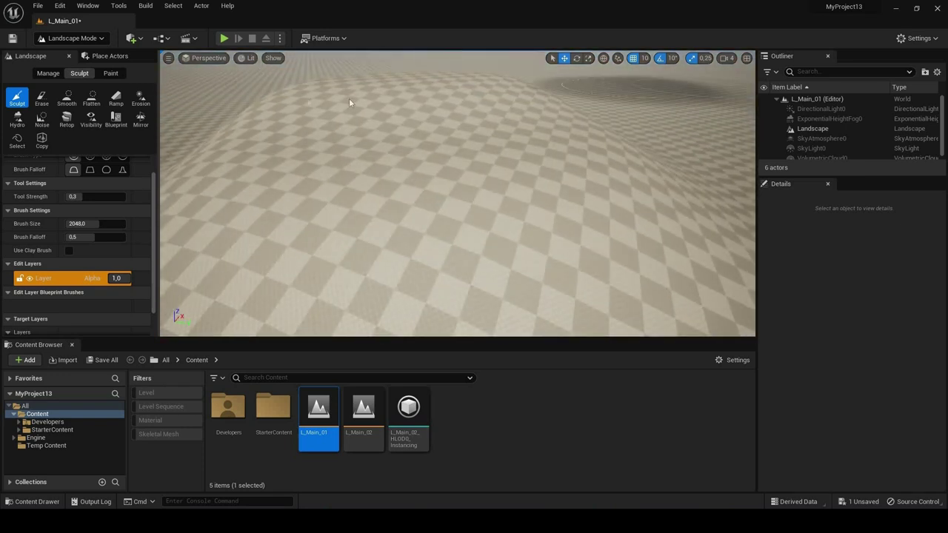
{"action": "mouse_move", "coordinate": [655, 127]}
{"action": "left_mouse_down"}
{"action": "mouse_move", "coordinate": [489, 148]}
{"action": "mouse_move", "coordinate": [407, 100]}
{"action": "mouse_move", "coordinate": [674, 99]}
{"action": "left_mouse_up"}
{"action": "key", "text": "ctrl+z"}
{"action": "left_click_drag", "start_coordinate": [642, 151], "coordinate": [371, 111], "text": "shift"}
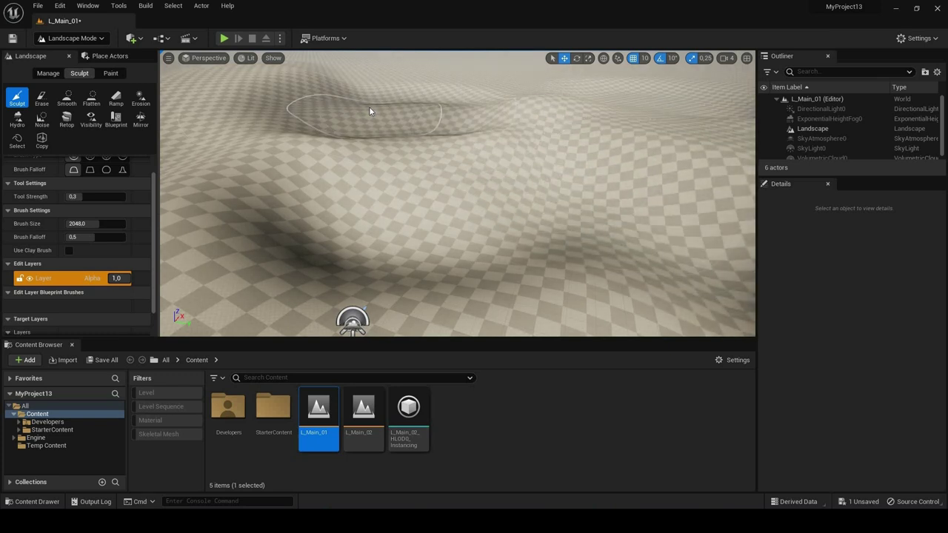